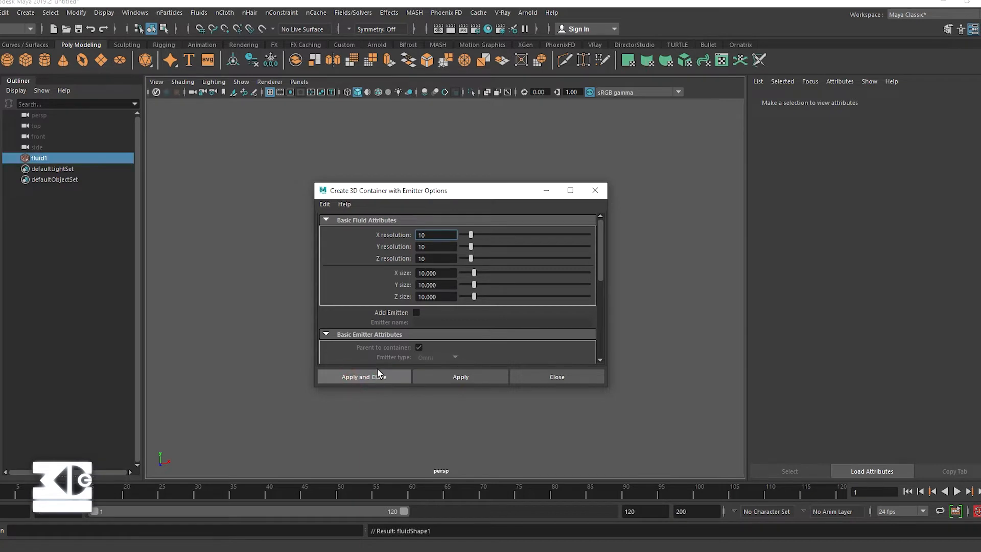
# Step: Create a 3D fluid container without an emitter and raise it about 5.5 units so it rests on the grid
pyautogui.press('w')
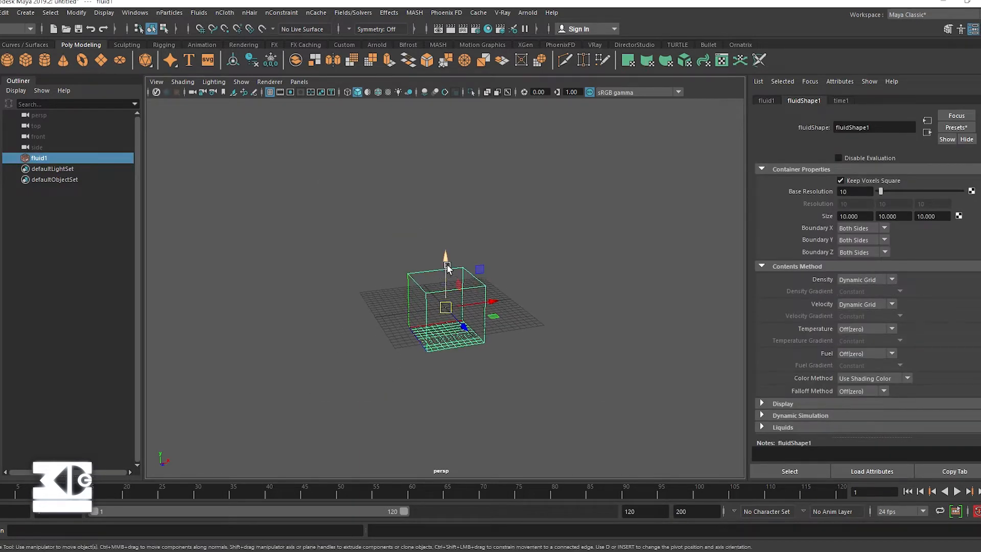
pyautogui.keyDown('alt'); pyautogui.moveTo(434, 255); pyautogui.dragTo(470, 271); pyautogui.keyUp('alt')
pyautogui.scroll(3, 490, 279)
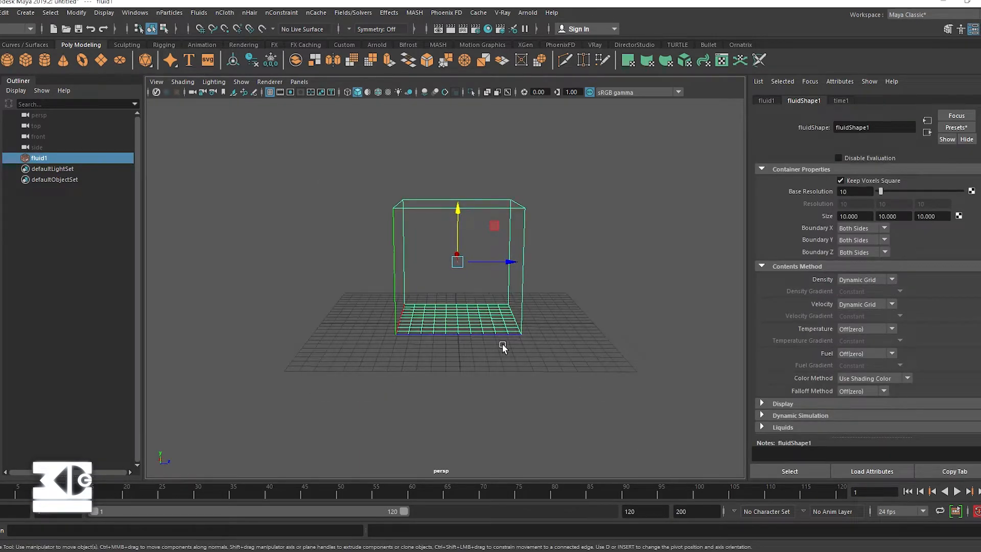
pyautogui.keyDown('alt'); pyautogui.moveTo(503, 348); pyautogui.dragTo(462, 274); pyautogui.keyUp('alt')
pyautogui.scroll(3, 462, 273)
pyautogui.scroll(-3, 587, 256)
pyautogui.keyDown('alt'); pyautogui.moveTo(587, 256); pyautogui.dragTo(628, 314); pyautogui.keyUp('alt')
# Step: Set the fluid container's size to 1000 in X, 100 in Y and 2000 in Z
pyautogui.click(855, 216)
pyautogui.write('1')
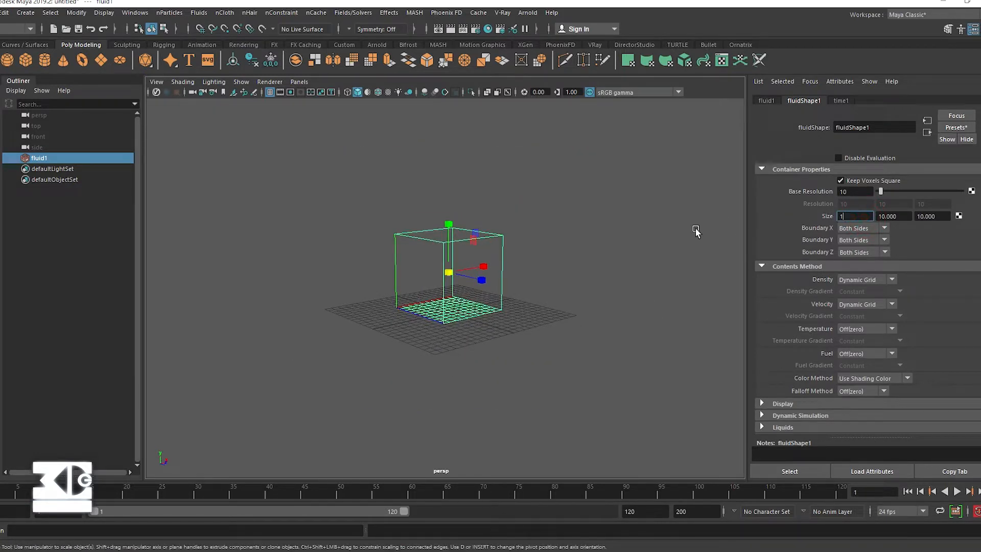
pyautogui.write('000')
pyautogui.press('Tab')
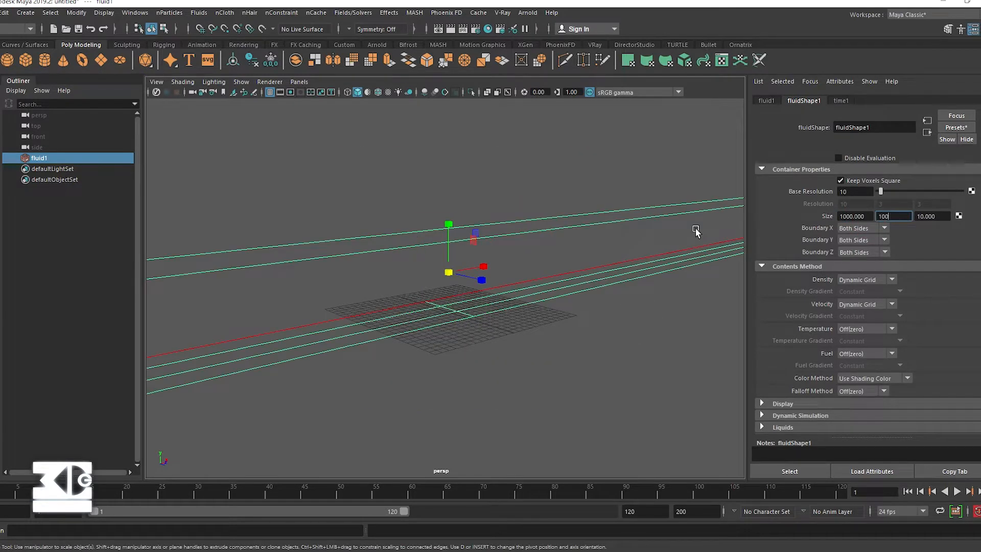
pyautogui.press('Tab')
pyautogui.write('2000')
pyautogui.press('Return')
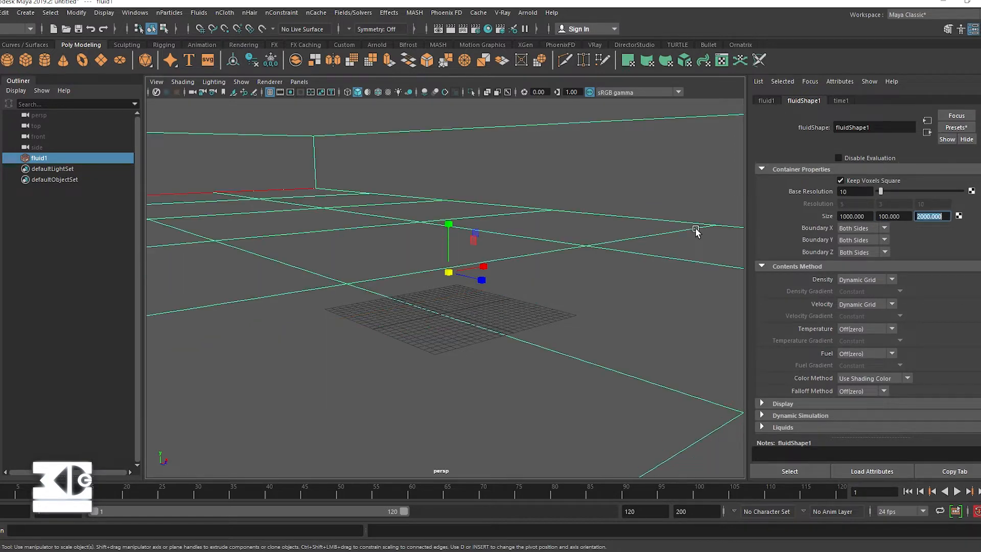
pyautogui.keyDown('alt'); pyautogui.moveTo(696, 228); pyautogui.dragTo(484, 287); pyautogui.keyUp('alt')
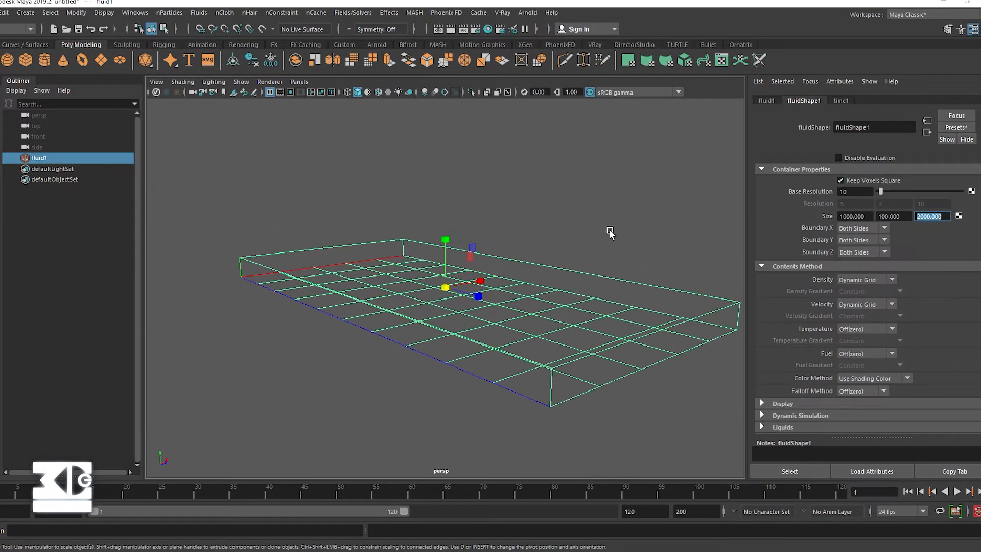
pyautogui.keyDown('alt'); pyautogui.moveTo(609, 230); pyautogui.dragTo(587, 232); pyautogui.keyUp('alt')
# Step: Rotate the fluid container 90 degrees in Z and raise it to about 519 units in Y so it stands upright above the origin
pyautogui.click(766, 100)
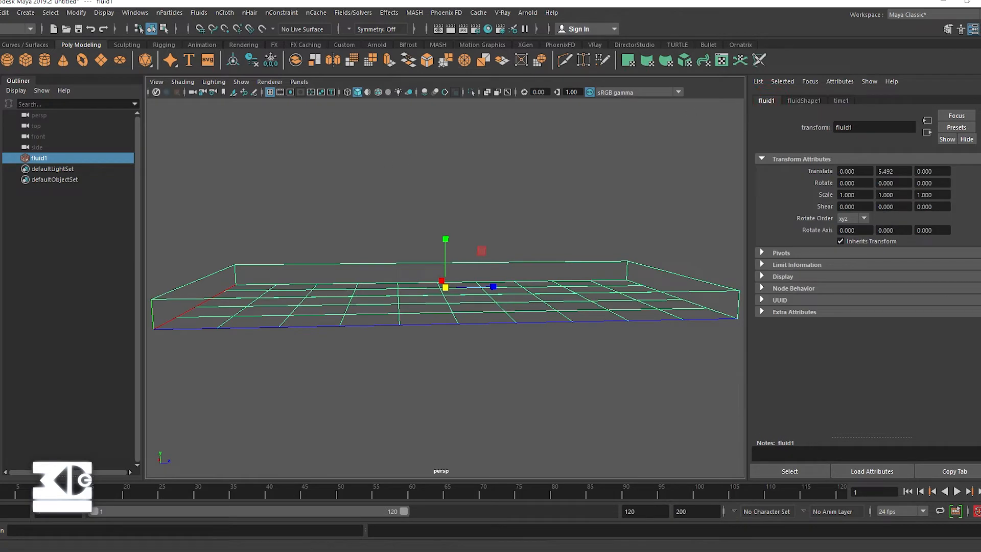
pyautogui.click(925, 183)
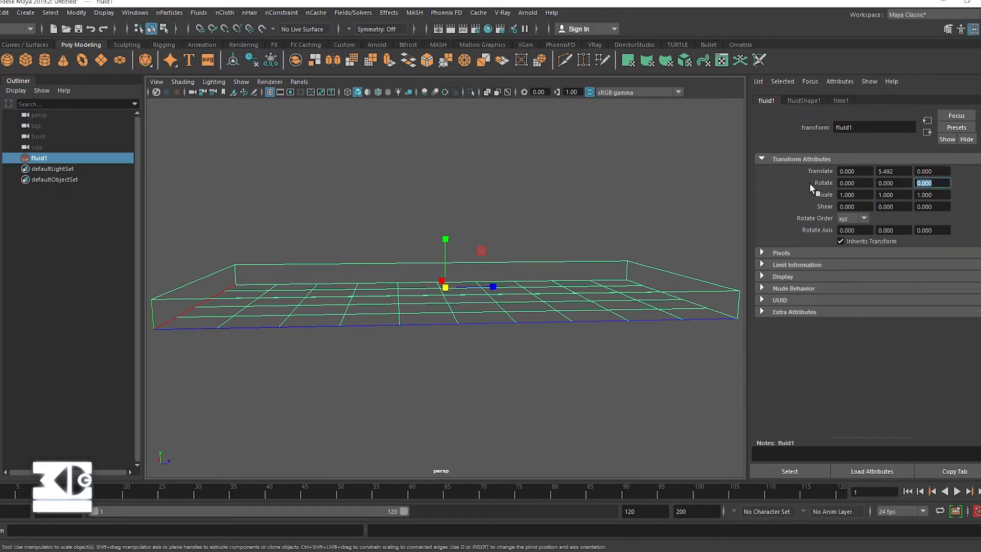
pyautogui.write('90')
pyautogui.press('Return')
pyautogui.scroll(-5, 519, 228)
pyautogui.keyDown('alt'); pyautogui.moveTo(519, 228); pyautogui.dragTo(460, 286); pyautogui.keyUp('alt')
pyautogui.scroll(5, 440, 305)
pyautogui.scroll(-3, 441, 276)
pyautogui.press('w')
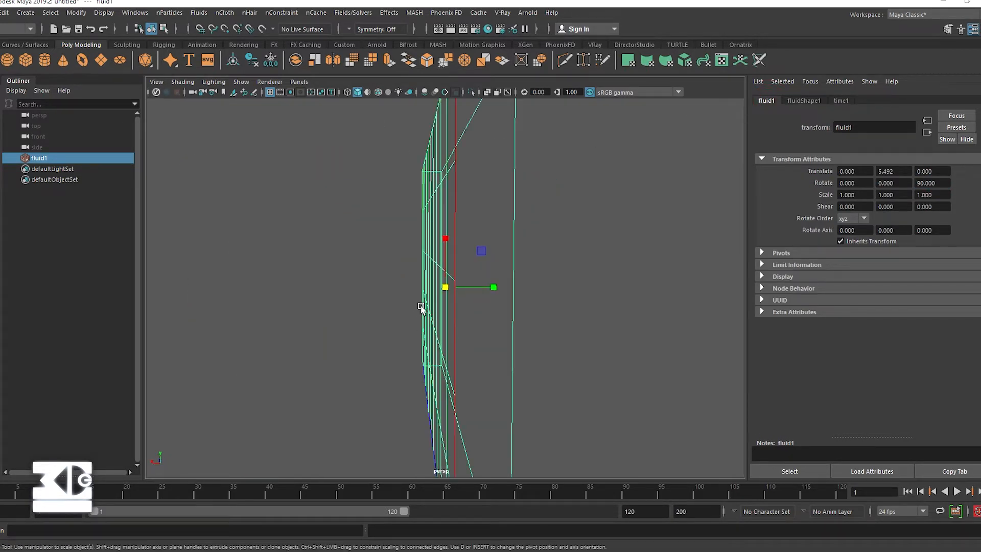
pyautogui.scroll(-3, 438, 248)
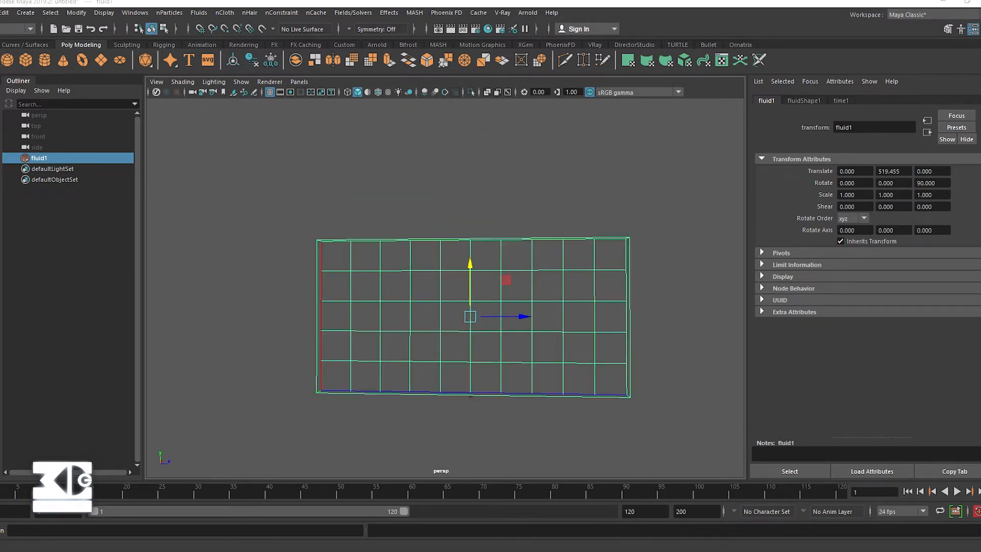
# Step: Create a polygon plane, raise it to about 139 units in Y, scale it uniformly to about 987 and rotate it 90 degrees in Z
pyautogui.click(100, 60)
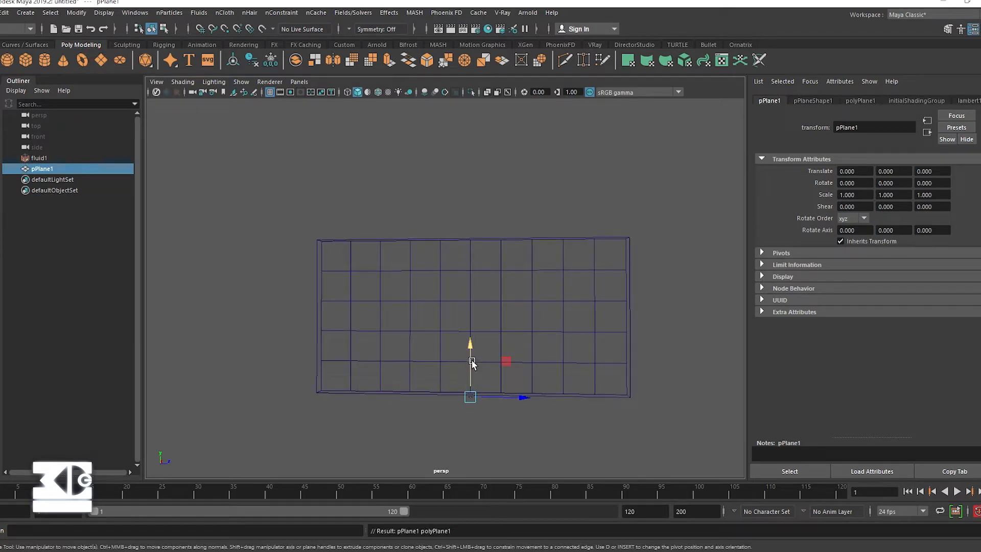
pyautogui.moveTo(471, 363); pyautogui.dragTo(560, 373)
pyautogui.press('r')
pyautogui.click(933, 183)
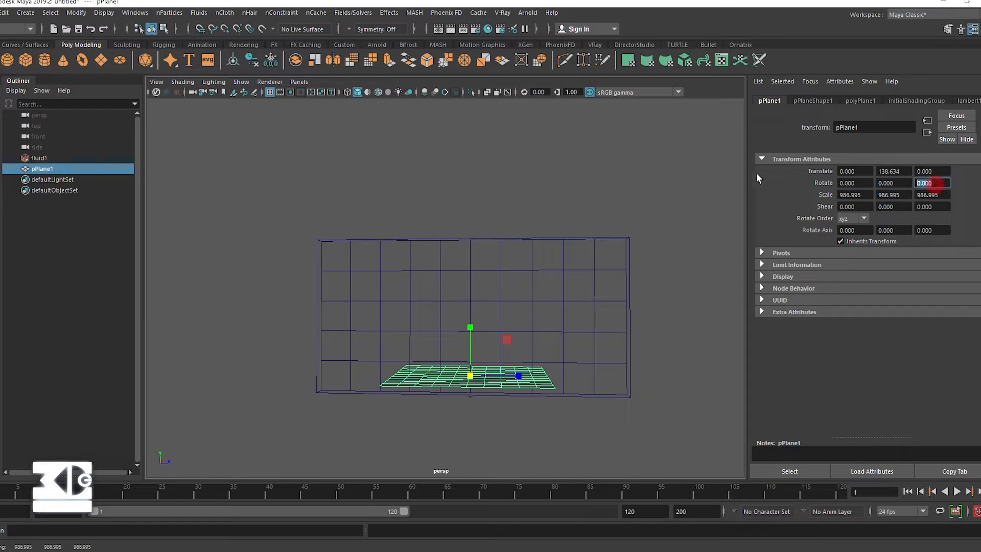
pyautogui.write('90')
pyautogui.press('Return')
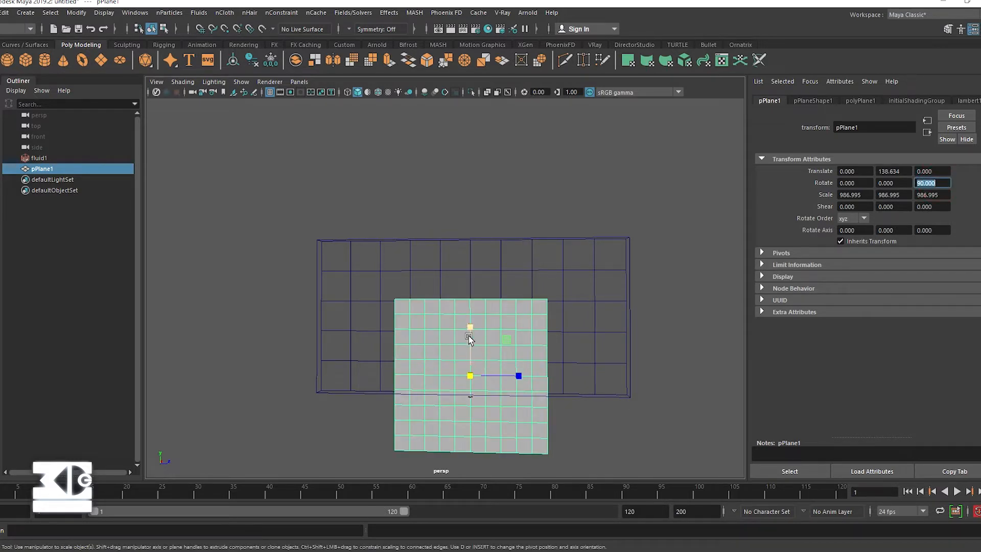
# Step: Move the plane up to the container's centre and scale it to fit just inside the container's outline
pyautogui.press('w')
pyautogui.moveTo(468, 337); pyautogui.dragTo(467, 280)
pyautogui.press('r')
pyautogui.moveTo(469, 319); pyautogui.dragTo(447, 318)
pyautogui.moveTo(511, 319); pyautogui.dragTo(574, 317)
pyautogui.scroll(-4, 530, 319)
pyautogui.scroll(5, 525, 321)
# Step: Make the plane emit fluid into the fluid1 container using Emit from Object
pyautogui.keyDown('alt'); pyautogui.moveTo(465, 320); pyautogui.dragTo(526, 321); pyautogui.keyUp('alt')
pyautogui.keyDown('ctrl'); pyautogui.click(39, 158); pyautogui.keyUp('ctrl')
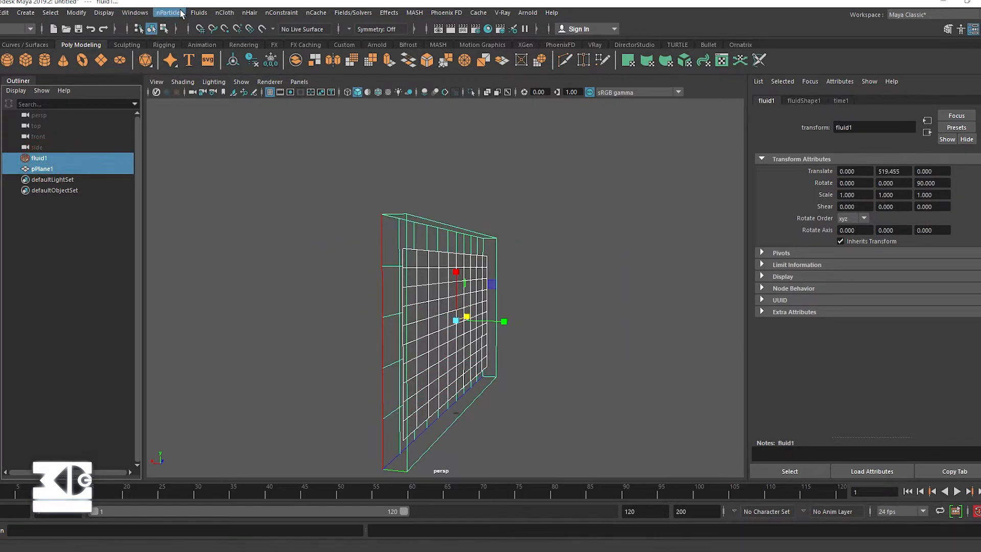
pyautogui.click(199, 12)
pyautogui.moveTo(240, 61)
pyautogui.click(332, 67)
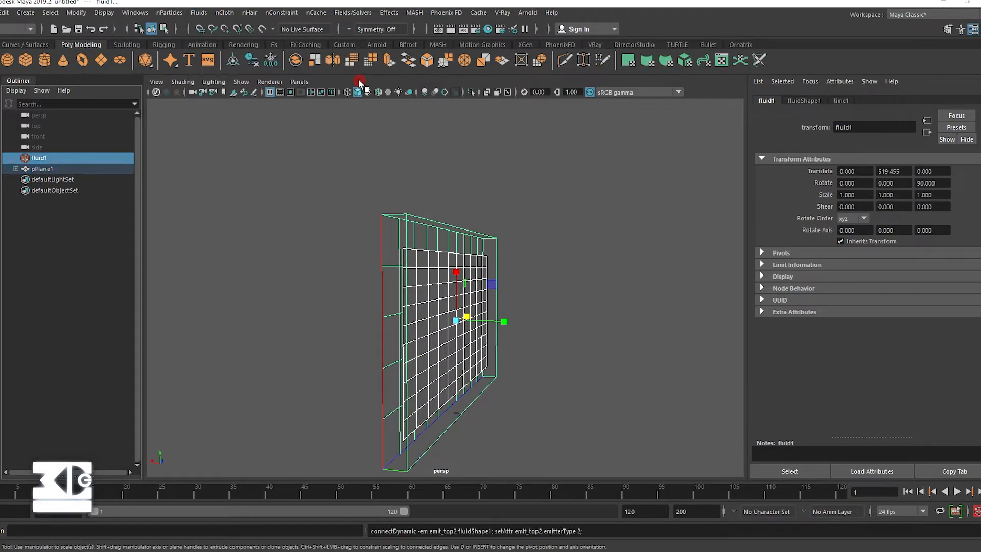
# Step: Play the fluid simulation from the first frame to check the emission, stop it and rewind to frame 1
pyautogui.press('space')
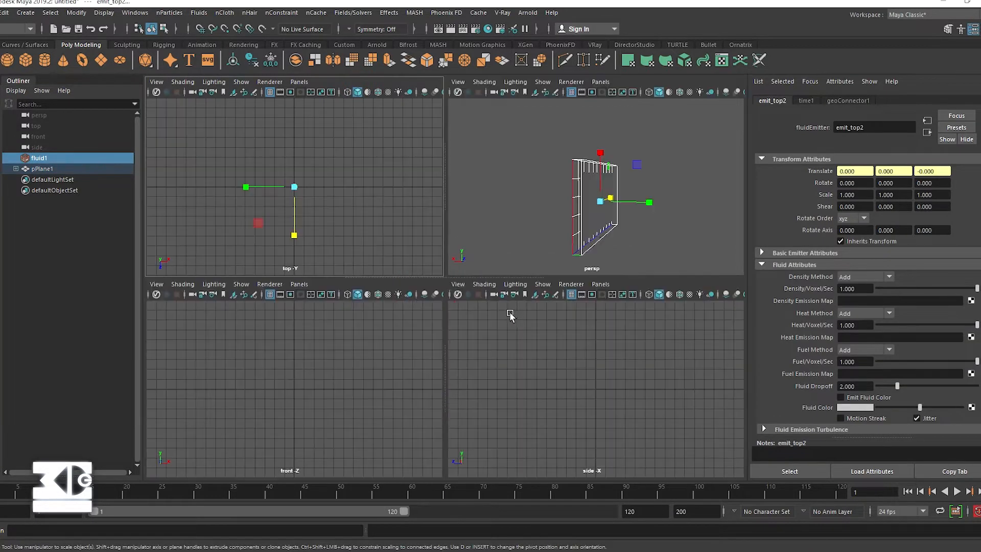
pyautogui.press('space')
pyautogui.scroll(3, 416, 338)
pyautogui.keyDown('alt'); pyautogui.moveTo(466, 320); pyautogui.dragTo(520, 315); pyautogui.keyUp('alt')
pyautogui.press('w')
pyautogui.scroll(-3, 418, 332)
pyautogui.click(907, 492)
pyautogui.click(957, 491)
pyautogui.click(957, 492)
pyautogui.click(907, 492)
# Step: Enable Auto Resize on the fluid shape and set its Auto Resize Margin to 3
pyautogui.click(39, 158)
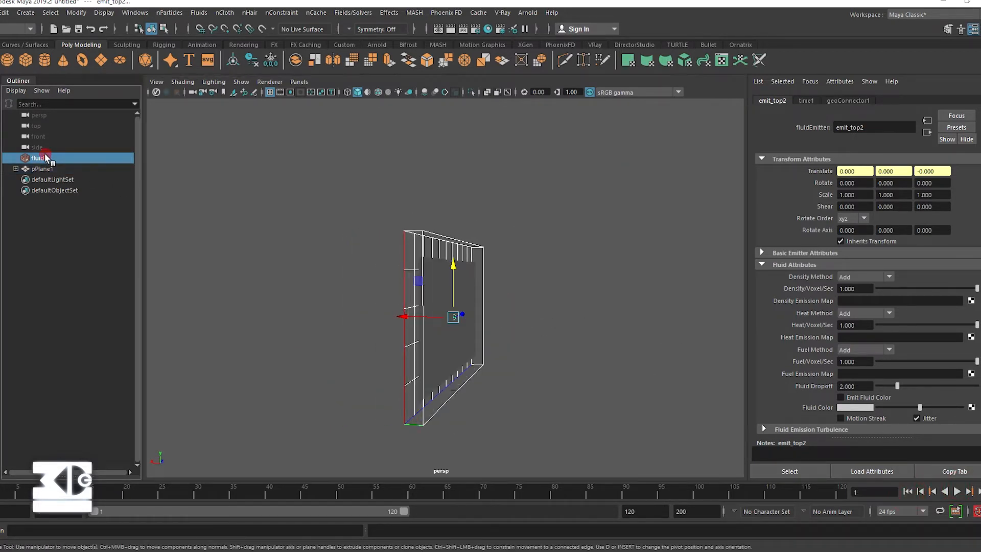
pyautogui.click(803, 100)
pyautogui.scroll(-2, 761, 258)
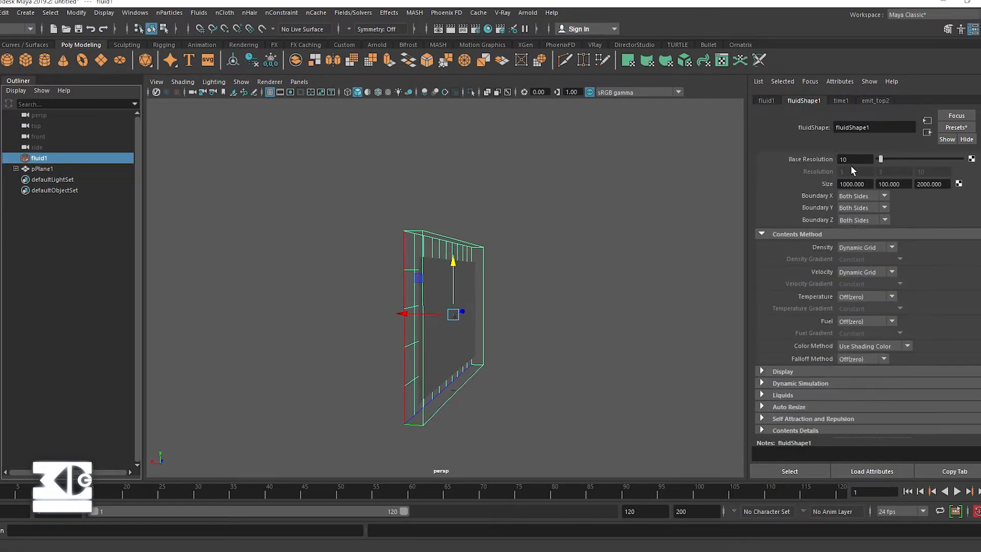
pyautogui.scroll(-3, 761, 276)
pyautogui.click(762, 309)
pyautogui.click(840, 322)
pyautogui.click(857, 378)
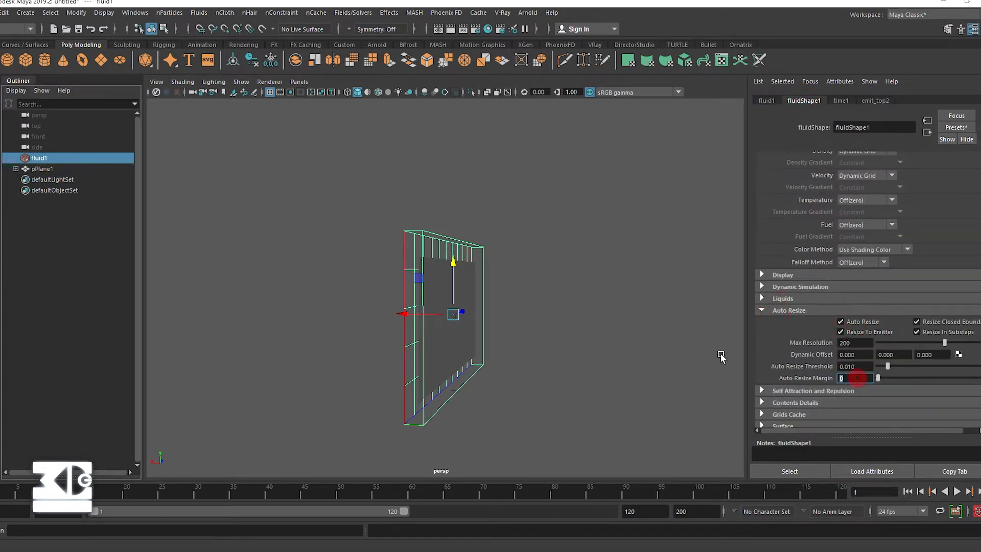
pyautogui.write('3')
pyautogui.press('Return')
# Step: Play the simulation to about frame 35 and inspect how the container resizes around the fluid
pyautogui.click(958, 491)
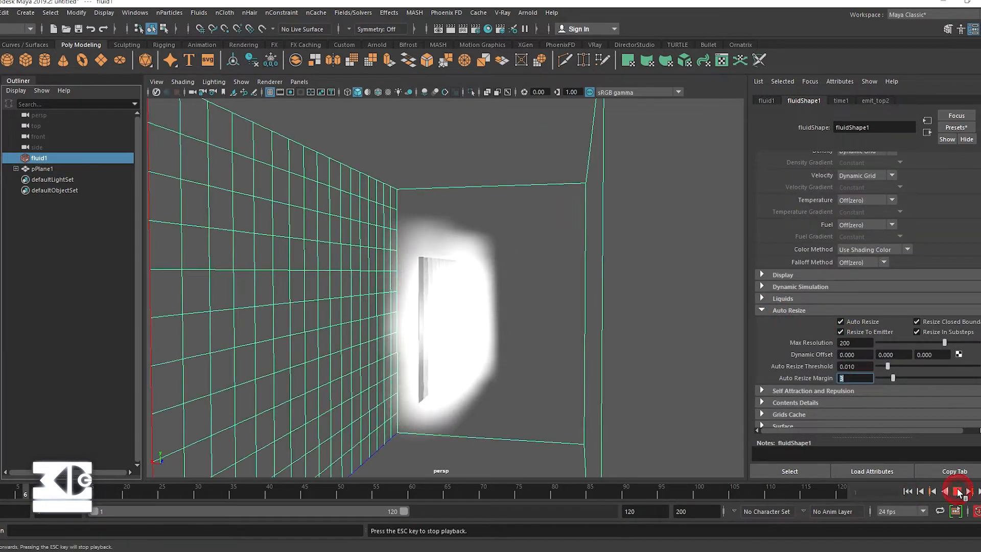
pyautogui.click(957, 492)
pyautogui.press('w')
pyautogui.press('f')
pyautogui.keyDown('alt'); pyautogui.moveTo(460, 256); pyautogui.dragTo(375, 309); pyautogui.keyUp('alt')
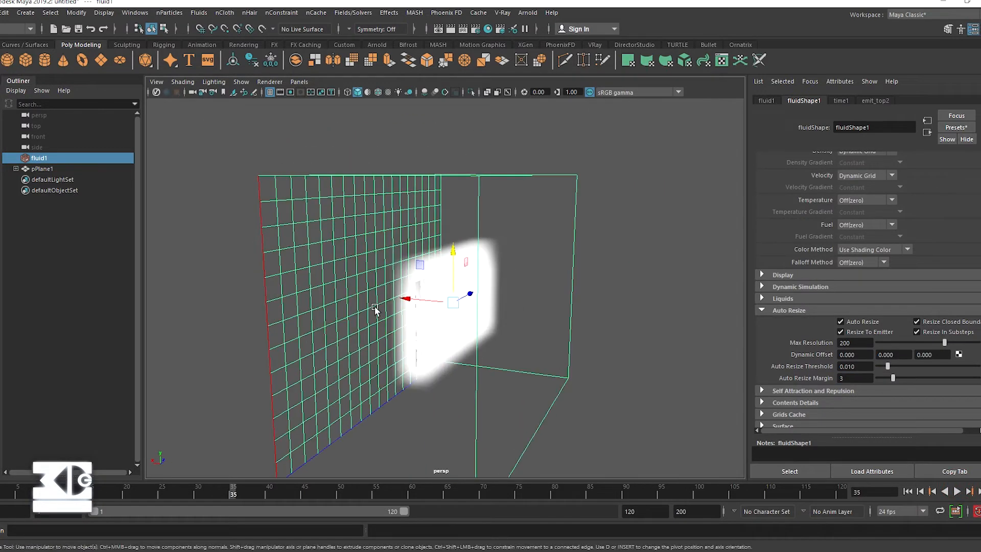
# Step: Set the fluid container's Boundary X to None and Boundary Y to -Y Side
pyautogui.scroll(5, 872, 238)
pyautogui.click(875, 228)
pyautogui.click(863, 240)
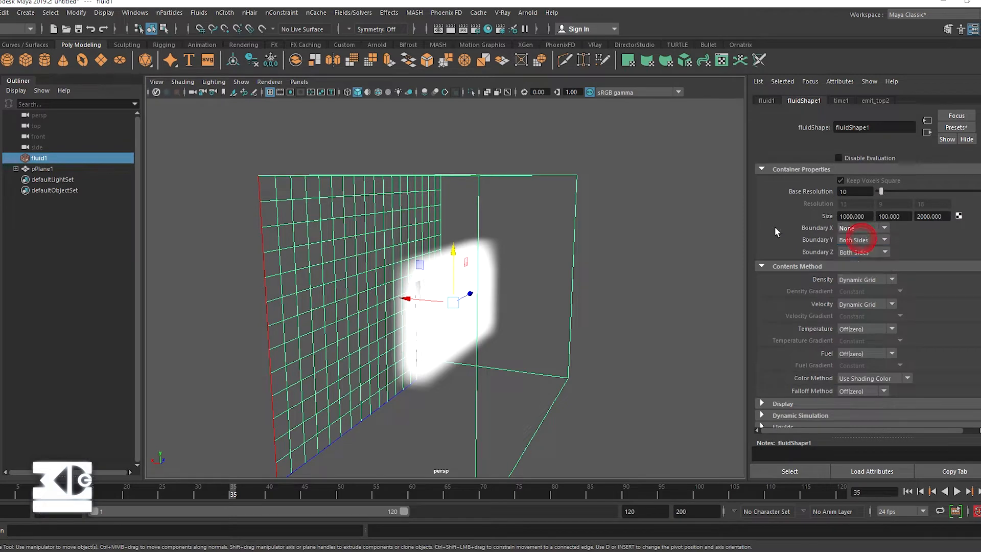
pyautogui.click(863, 240)
pyautogui.click(858, 272)
# Step: Set the container's Base Resolution to 50 and replay the simulation from frame 1 to about frame 56
pyautogui.doubleClick(850, 191)
pyautogui.click(957, 492)
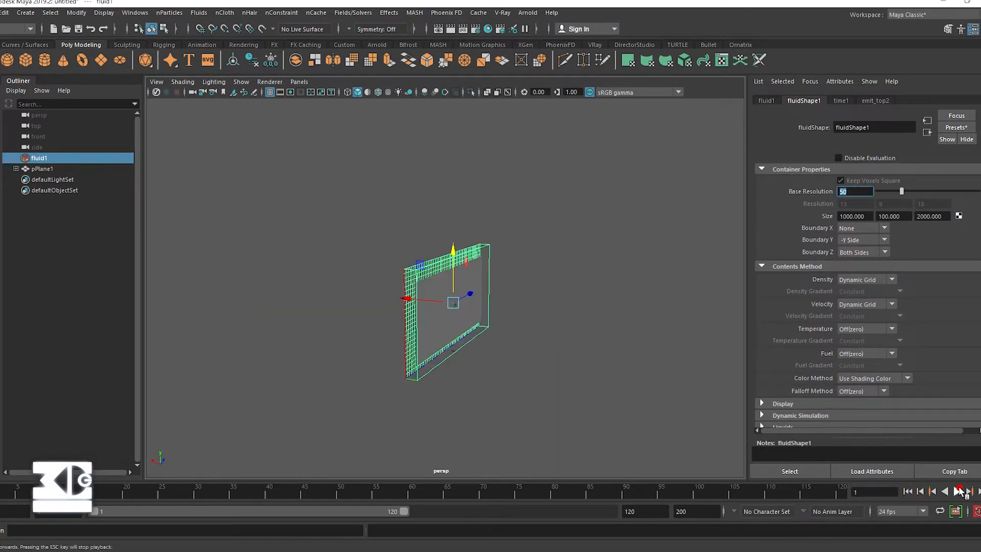
pyautogui.click(959, 489)
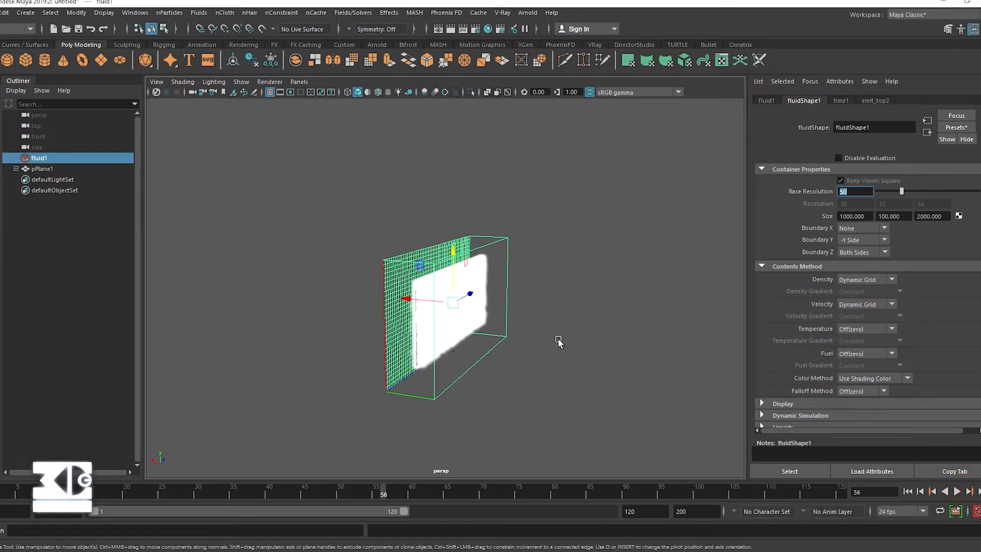
pyautogui.keyDown('alt'); pyautogui.moveTo(530, 362); pyautogui.dragTo(522, 331); pyautogui.keyUp('alt')
pyautogui.scroll(3, 547, 366)
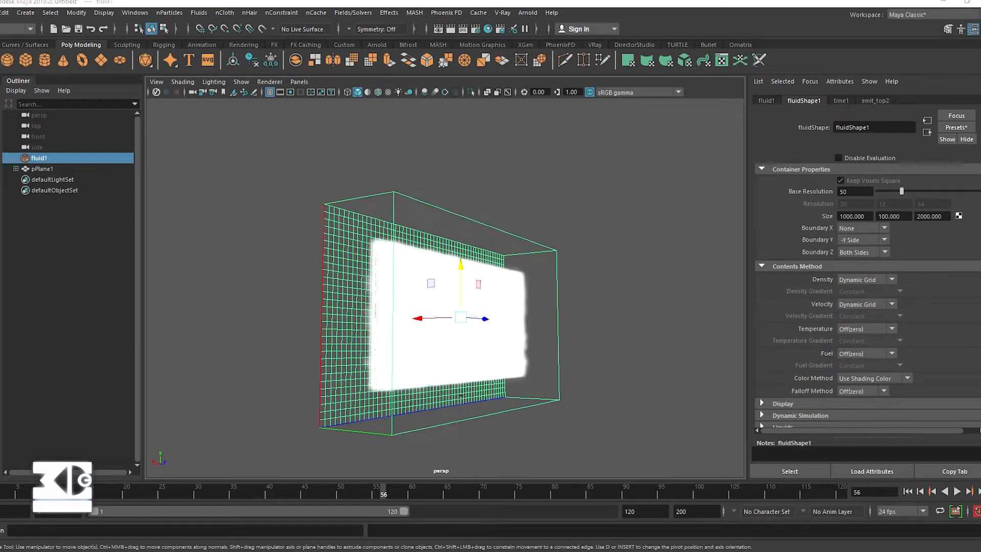
# Step: Set the emit_top2 emitter's Turbulence to 100 and Turbulence Speed to 1 in its fluid emission turbulence settings
pyautogui.click(875, 100)
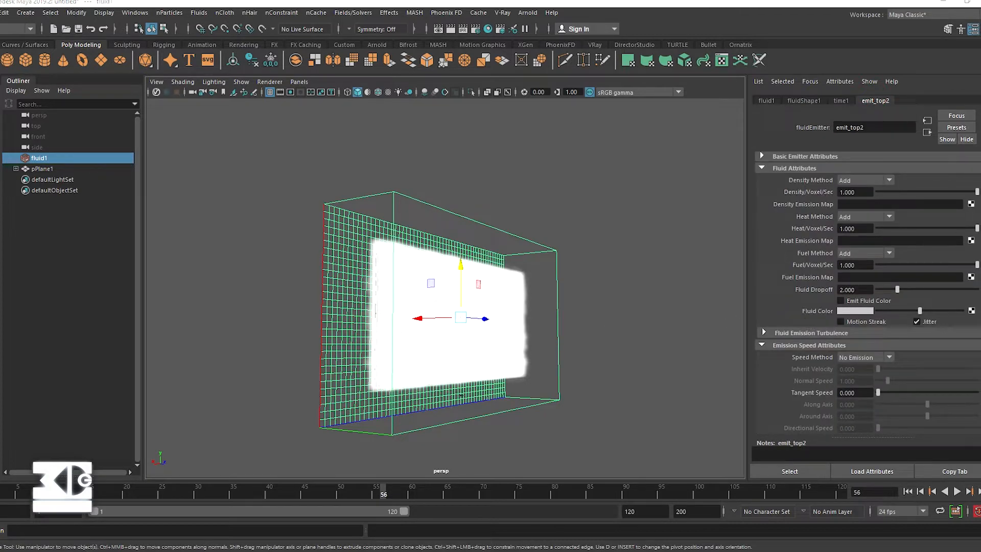
pyautogui.click(812, 334)
pyautogui.click(777, 417)
pyautogui.click(856, 357)
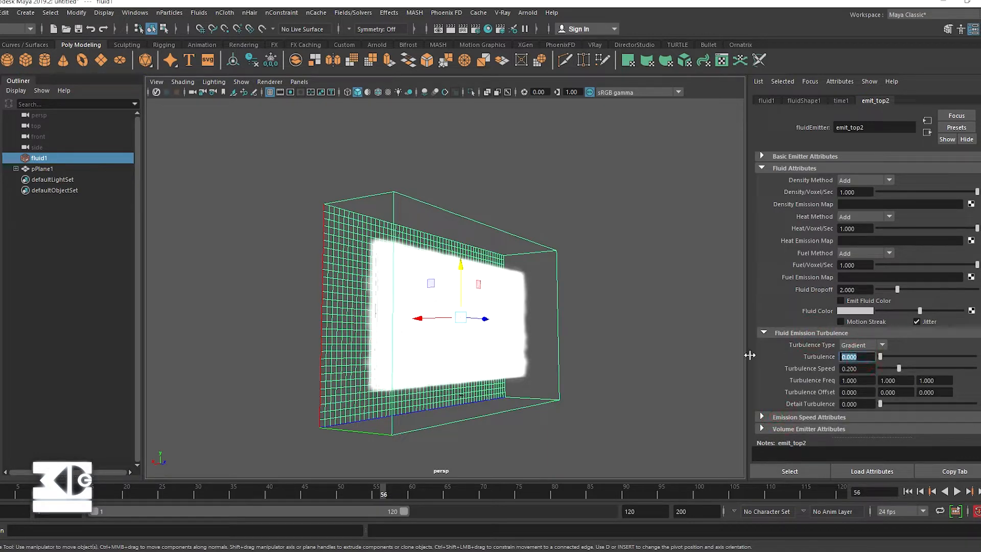
pyautogui.press('Tab')
pyautogui.write('1')
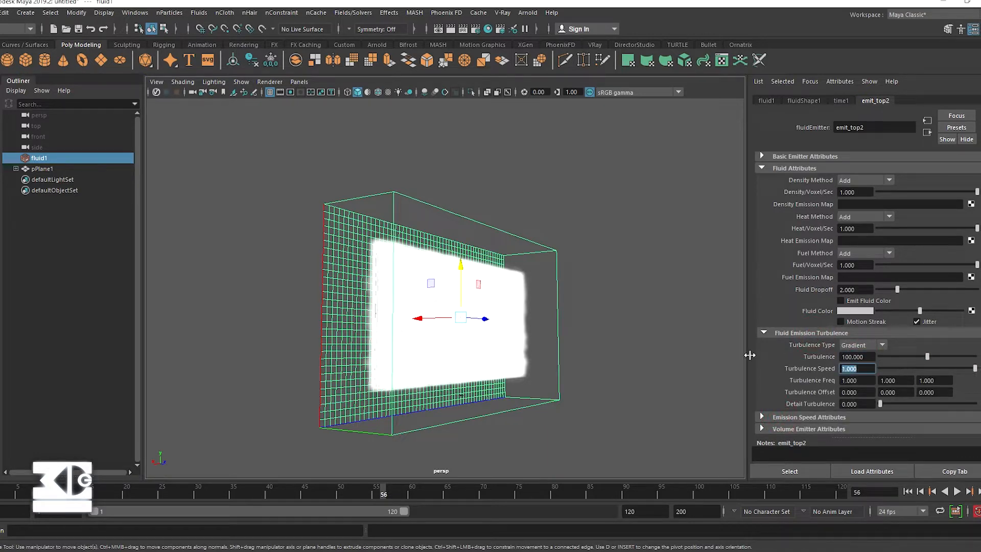
# Step: Set the emitter's Turbulence Freq to 0.35 on all three axes and its Detail Turbulence to 1
pyautogui.press('Tab')
pyautogui.write('0.35')
pyautogui.press('Tab')
pyautogui.press('Tab')
pyautogui.write('.35')
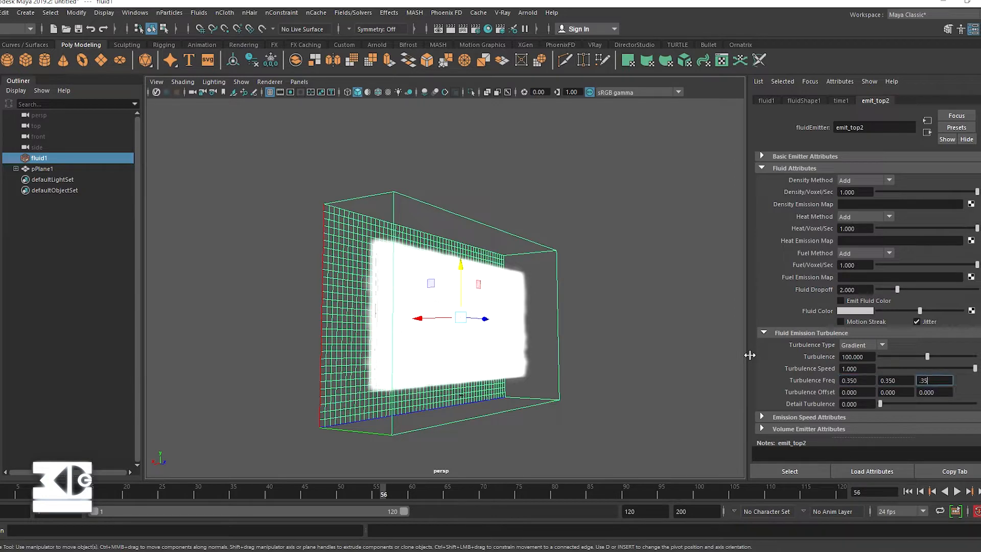
pyautogui.press('Tab')
pyautogui.press('Tab')
pyautogui.press('Tab')
pyautogui.press('Tab')
pyautogui.write('1')
pyautogui.press('Return')
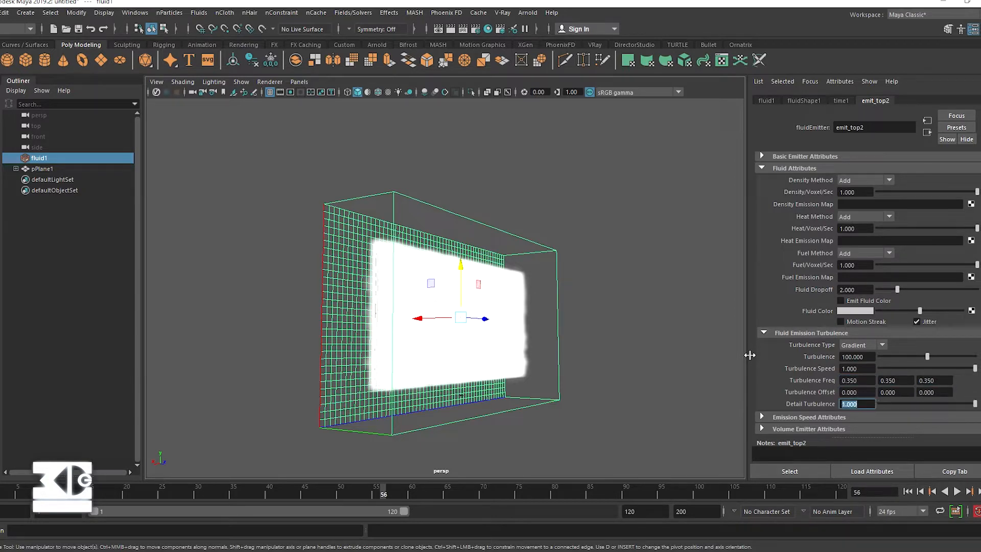
# Step: Replay the simulation from the first frame to about frame 55 and inspect the turbulent emission
pyautogui.click(908, 491)
pyautogui.click(957, 492)
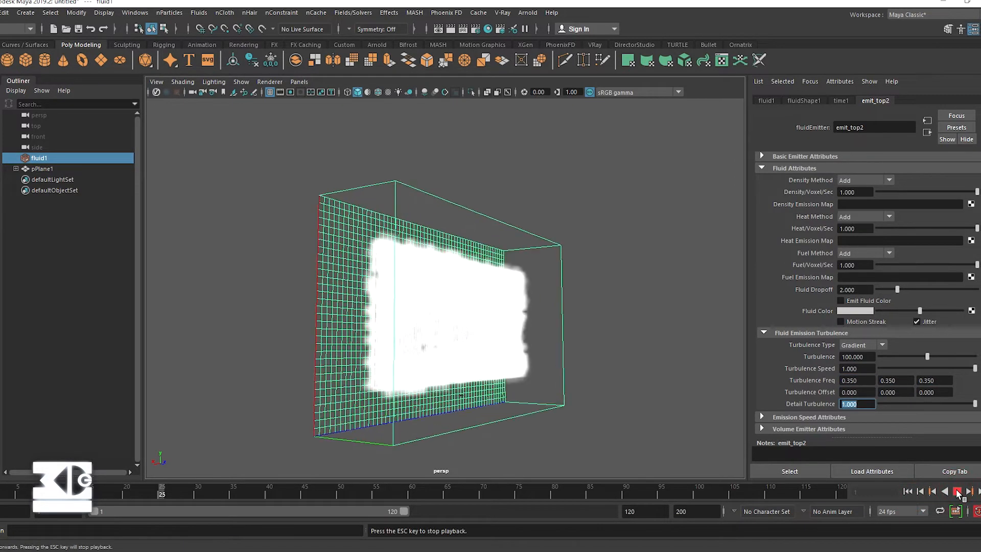
pyautogui.click(957, 491)
pyautogui.keyDown('alt'); pyautogui.moveTo(554, 386); pyautogui.dragTo(531, 377); pyautogui.keyUp('alt')
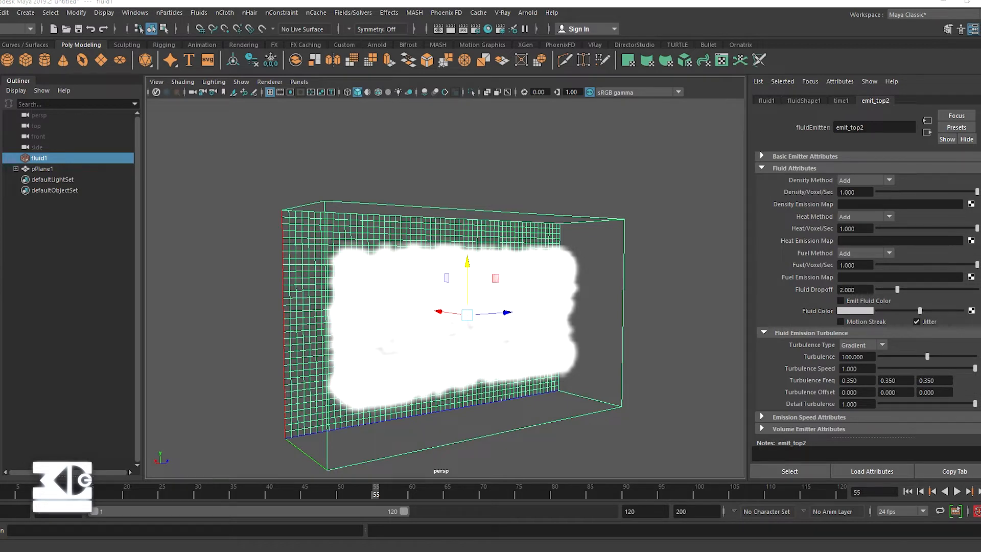
# Step: Set the fluid shape's Density Scale to 1 in its density contents details
pyautogui.click(789, 101)
pyautogui.click(762, 313)
pyautogui.click(769, 313)
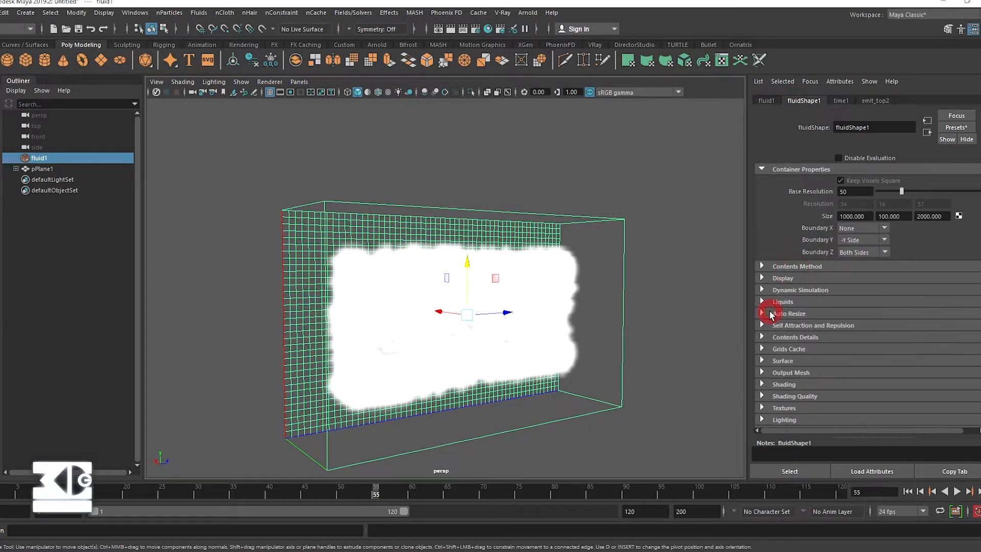
pyautogui.click(762, 336)
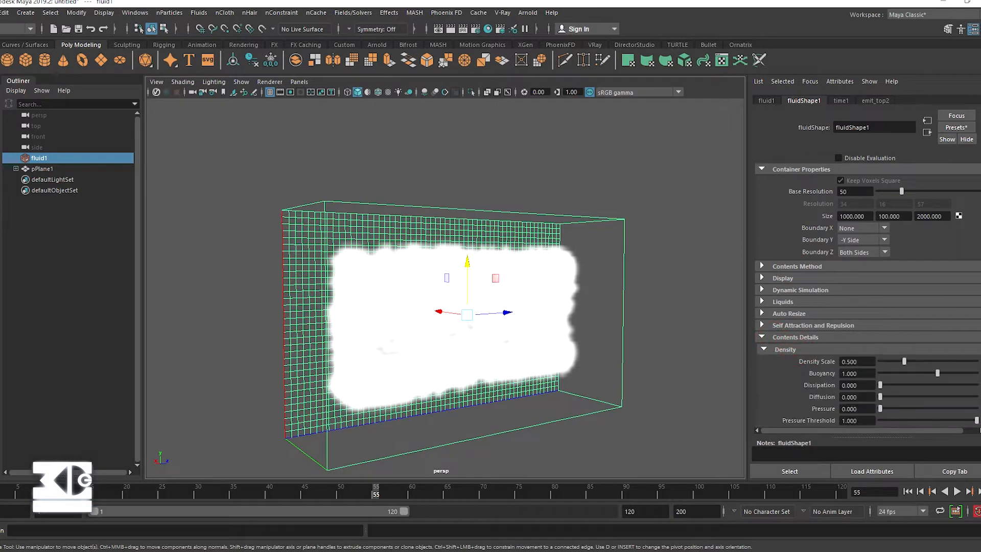
pyautogui.doubleClick(864, 362)
pyautogui.write('1')
pyautogui.press('Tab')
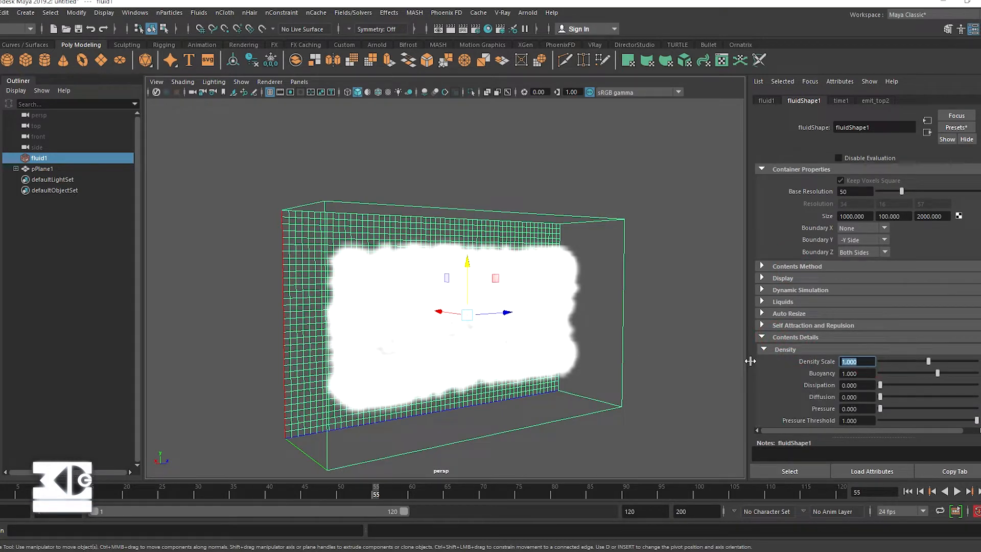
# Step: Set the fluid's density Buoyancy to 15, Dissipation to 0.2, Noise to 0.1 and Gradient Force to 60
pyautogui.write('15')
pyautogui.press('Tab')
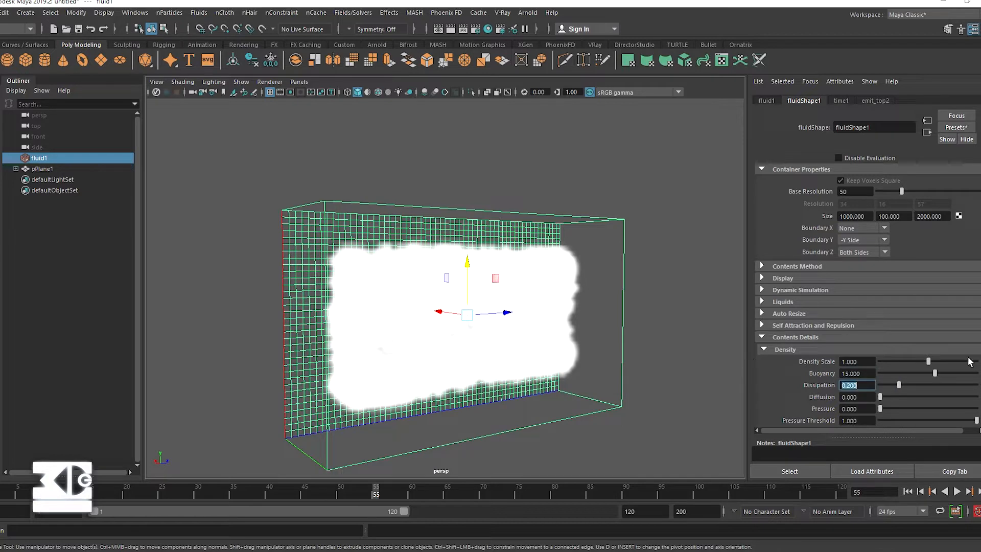
pyautogui.scroll(-3, 970, 361)
pyautogui.doubleClick(853, 368)
pyautogui.write('0.1')
pyautogui.press('Return')
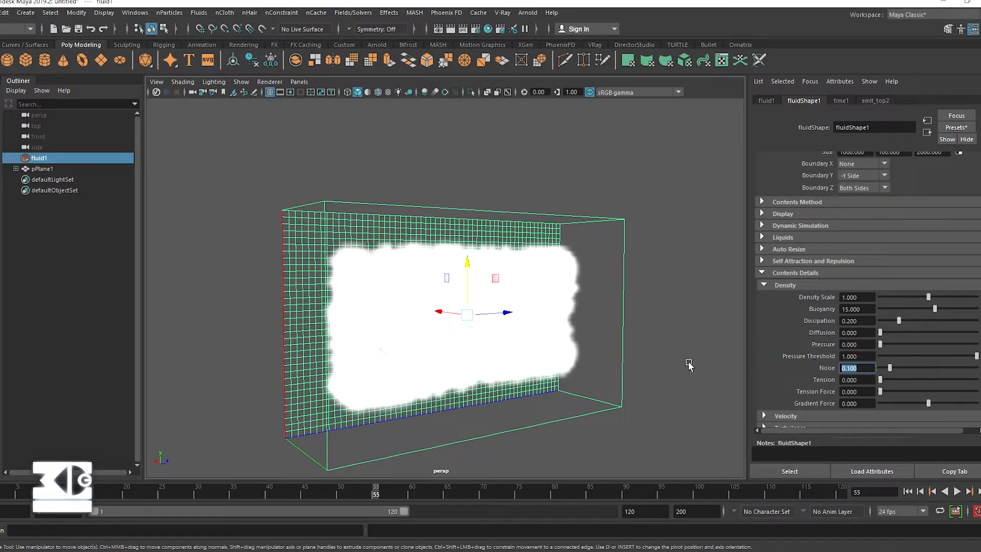
pyautogui.doubleClick(866, 402)
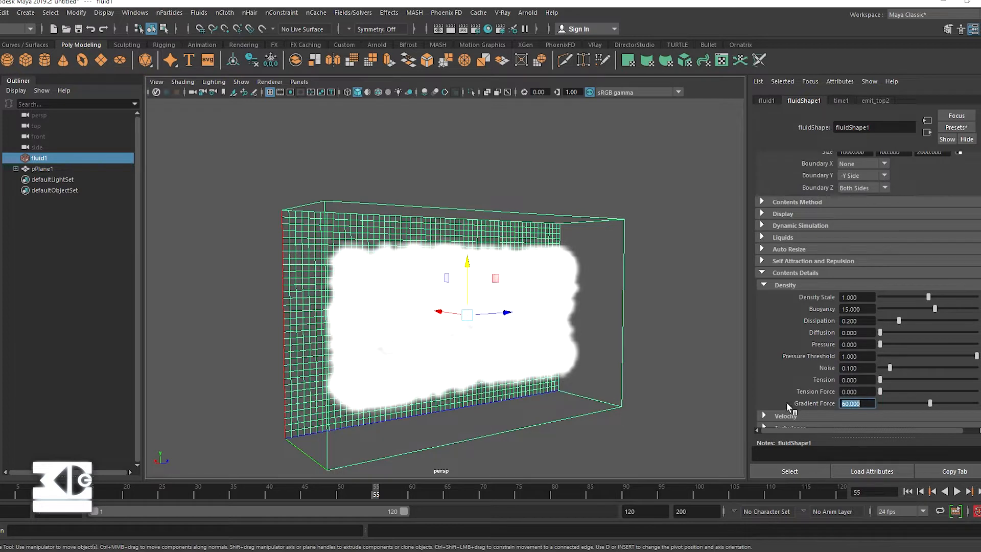
# Step: Set the fluid's velocity Swirl to 5 and velocity Noise to 0.5
pyautogui.scroll(-3, 787, 401)
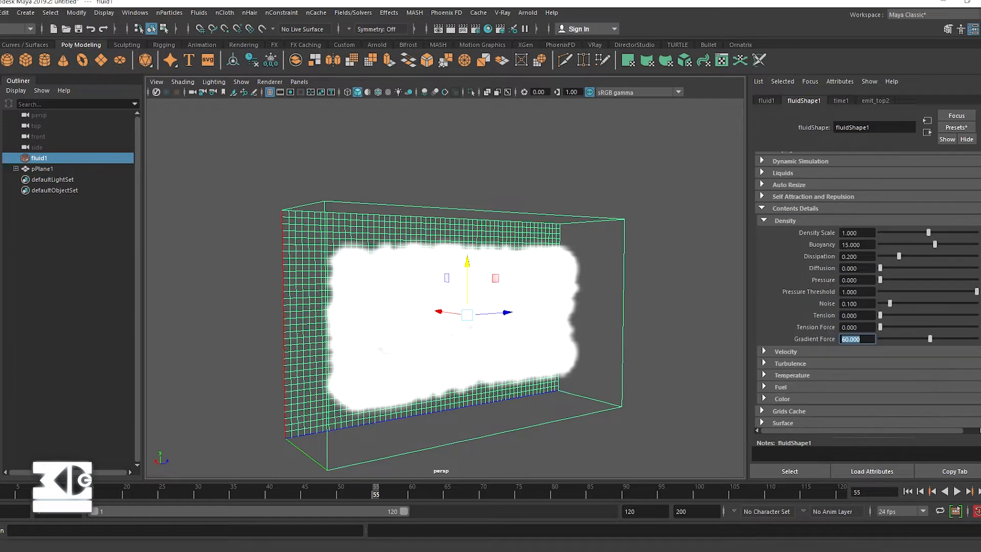
pyautogui.click(787, 352)
pyautogui.doubleClick(863, 375)
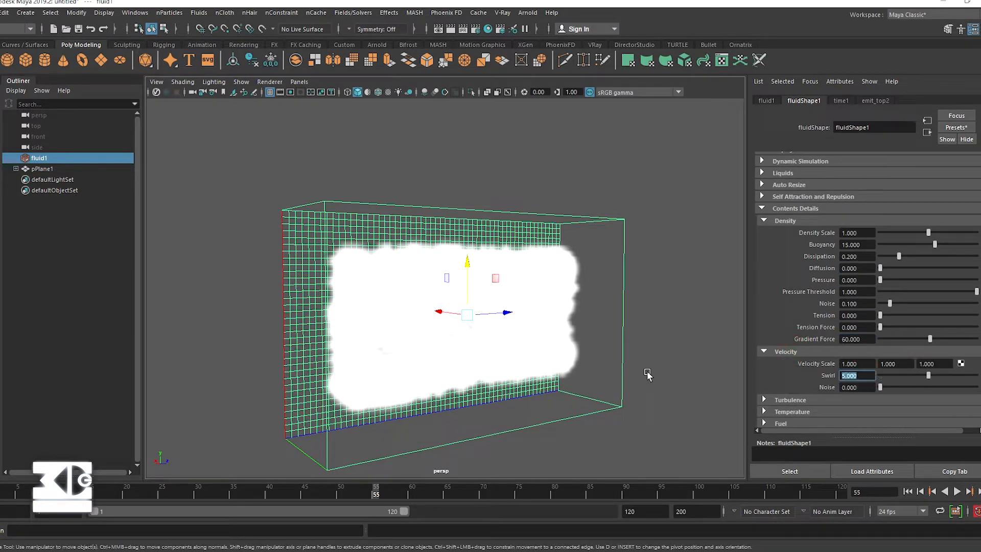
pyautogui.press('Tab')
pyautogui.write('.5')
# Step: Set the fluid's turbulence Strength to 0.35, Frequency to 0.5 and Speed to 0.35
pyautogui.click(790, 400)
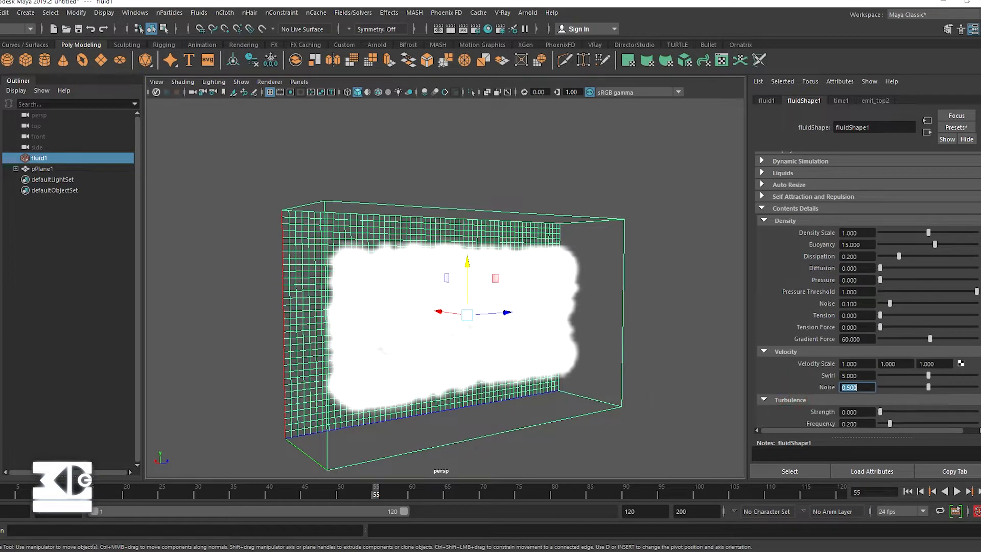
pyautogui.scroll(-2, 869, 307)
pyautogui.doubleClick(855, 380)
pyautogui.write('.3')
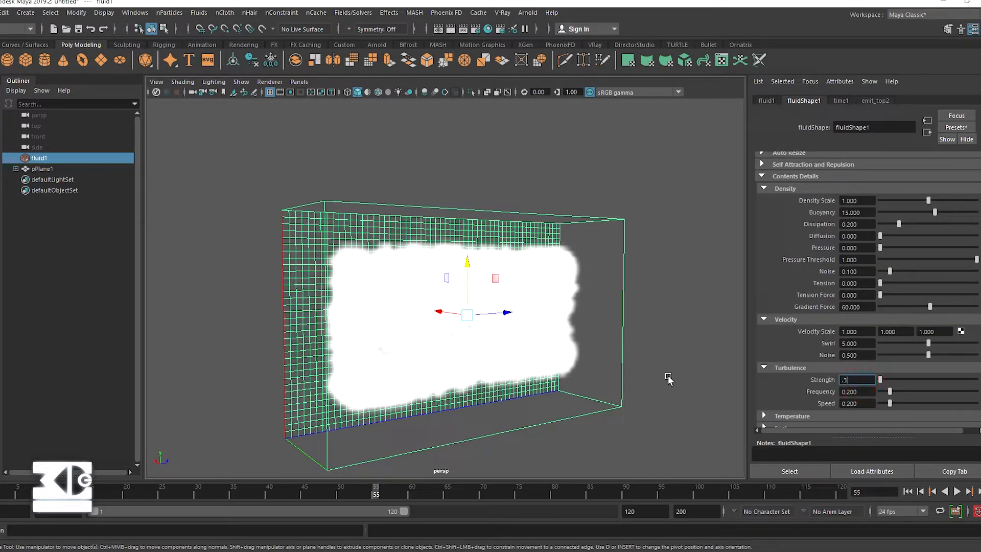
pyautogui.write('5')
pyautogui.press('Tab')
pyautogui.write('.5')
pyautogui.press('Tab')
pyautogui.write('.35')
pyautogui.press('Return')
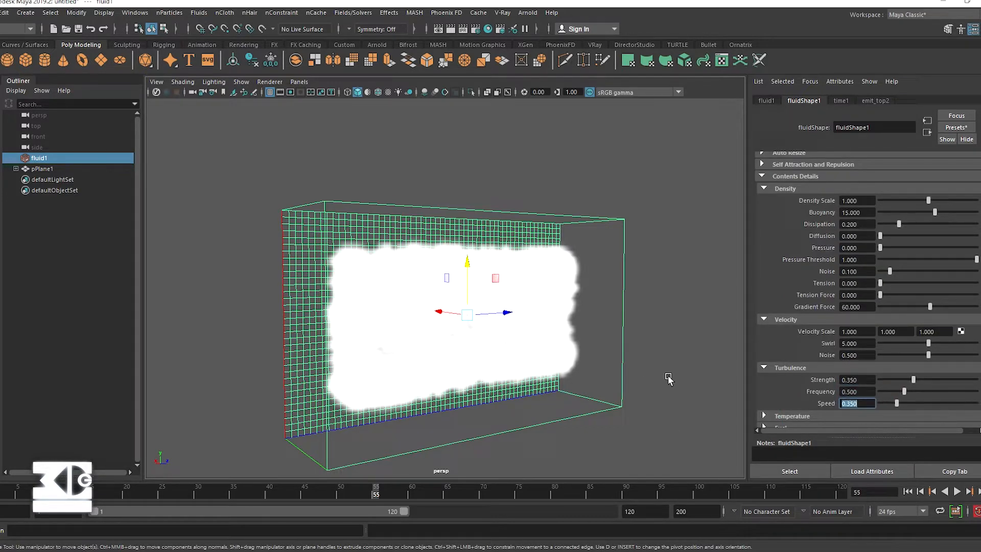
# Step: Enable Self Shadow in the fluid shape's lighting settings
pyautogui.scroll(-10, 817, 375)
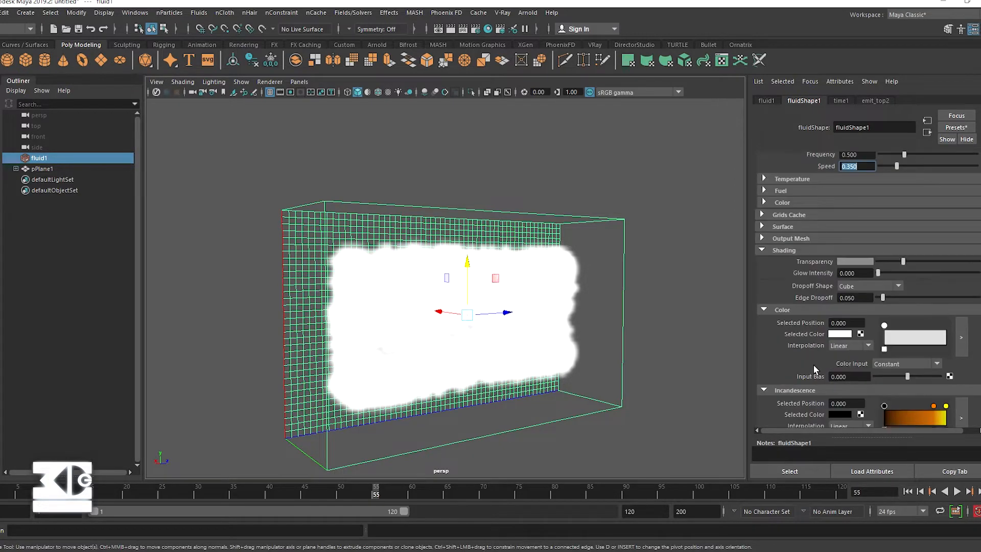
pyautogui.scroll(-3, 813, 364)
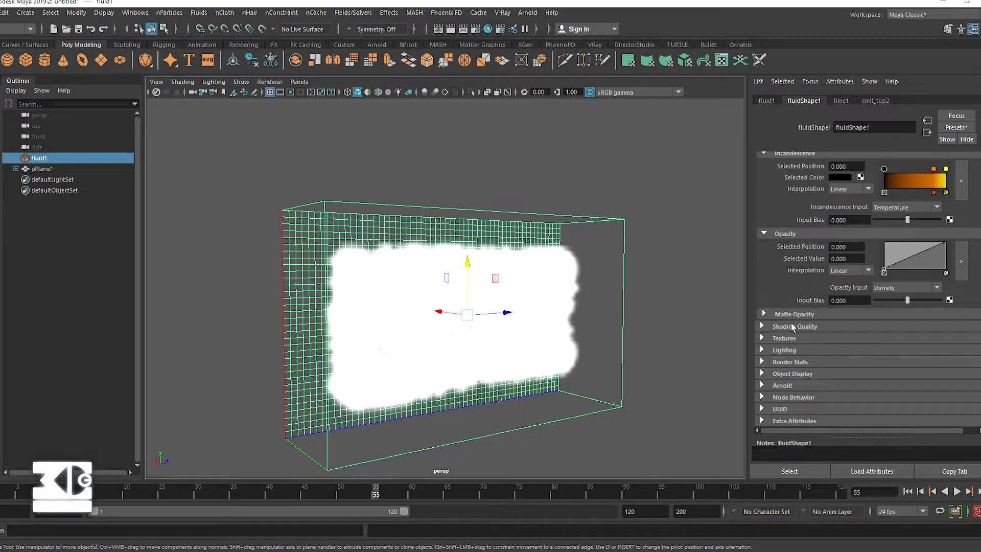
pyautogui.click(775, 351)
pyautogui.click(849, 361)
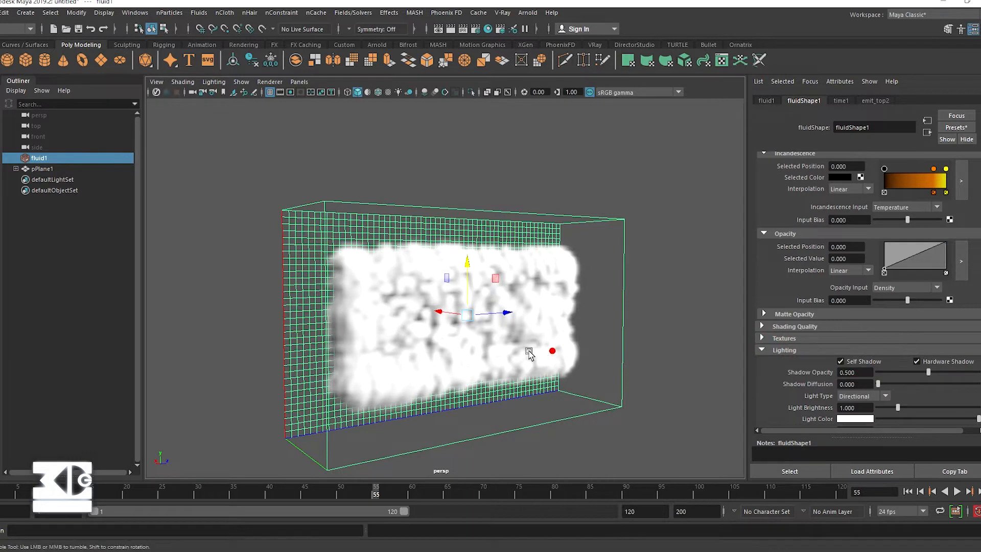
# Step: Replay the simulation from the first frame to about frame 53 and inspect the self-shadowed fluid
pyautogui.keyDown('alt'); pyautogui.moveTo(551, 350); pyautogui.dragTo(621, 345); pyautogui.keyUp('alt')
pyautogui.click(910, 491)
pyautogui.click(958, 492)
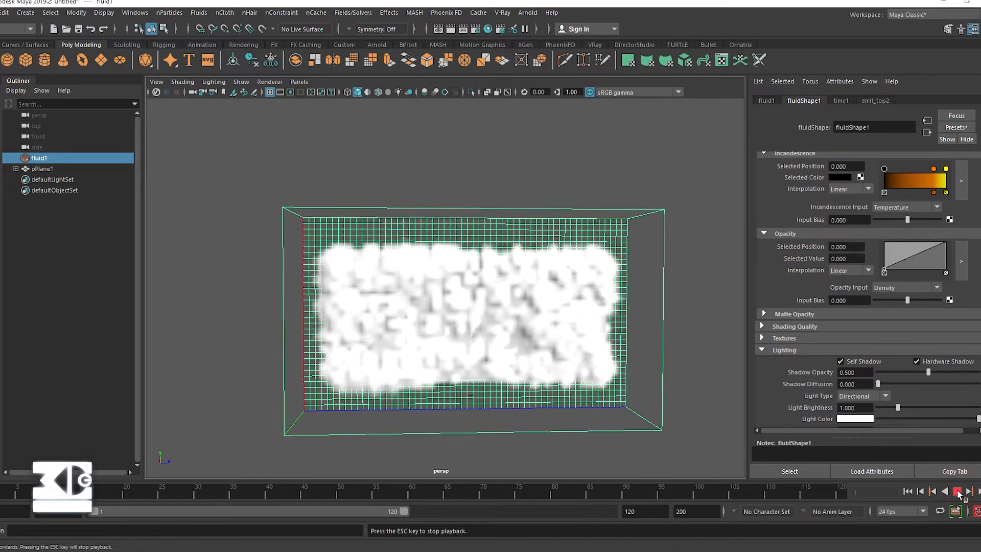
pyautogui.click(957, 492)
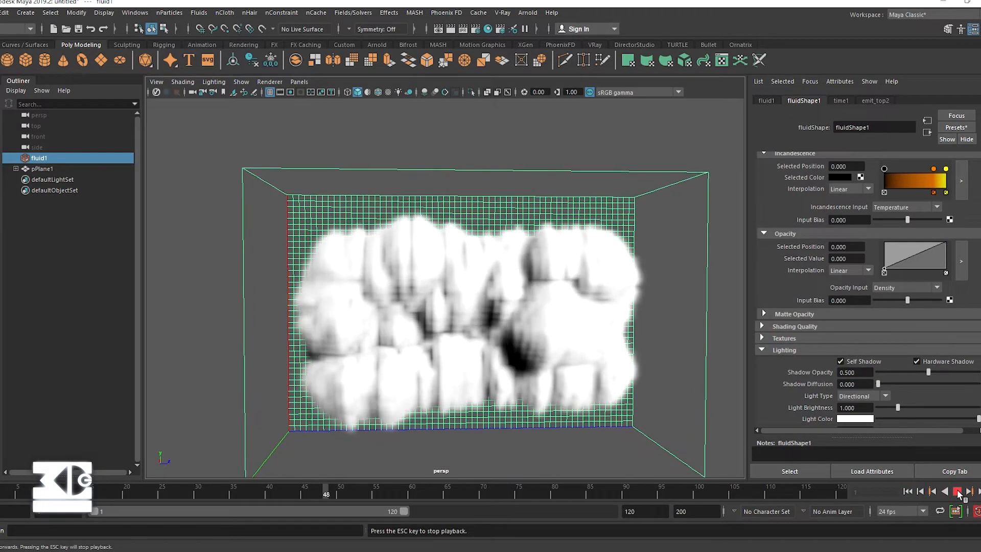
pyautogui.keyDown('alt'); pyautogui.moveTo(490, 373); pyautogui.dragTo(443, 327); pyautogui.keyUp('alt')
# Step: Raise the fluid's shading Transparency to a very light grey
pyautogui.scroll(6, 876, 253)
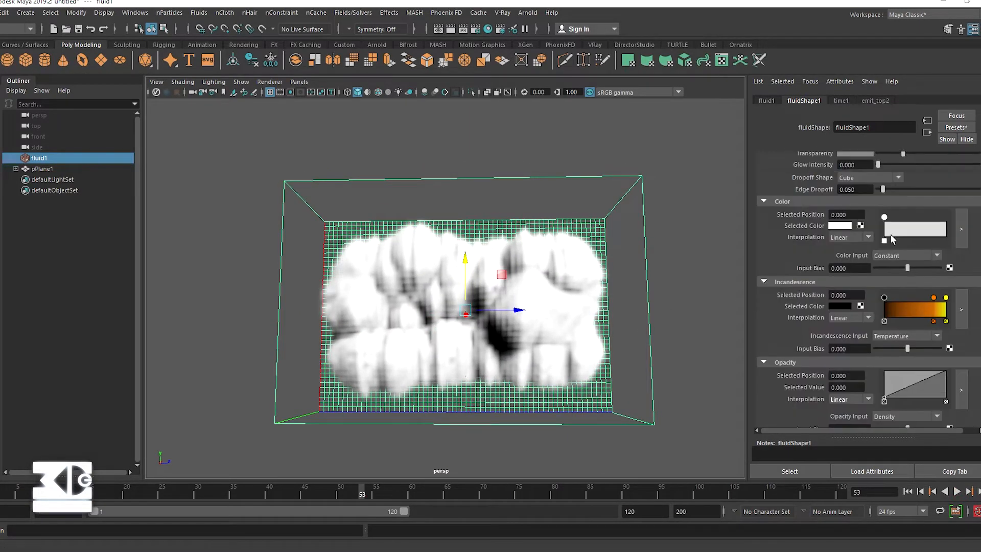
pyautogui.moveTo(903, 217); pyautogui.dragTo(930, 218)
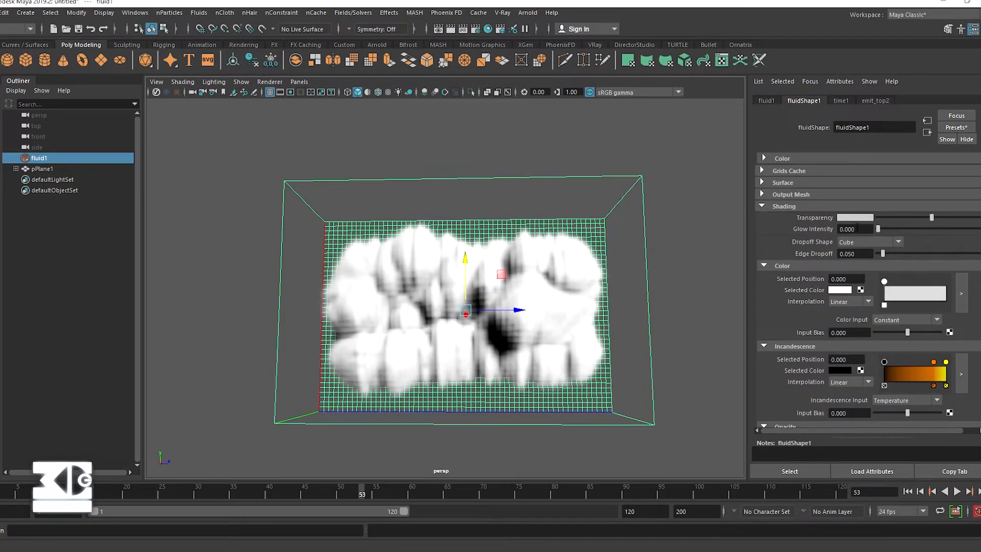
pyautogui.click(849, 217)
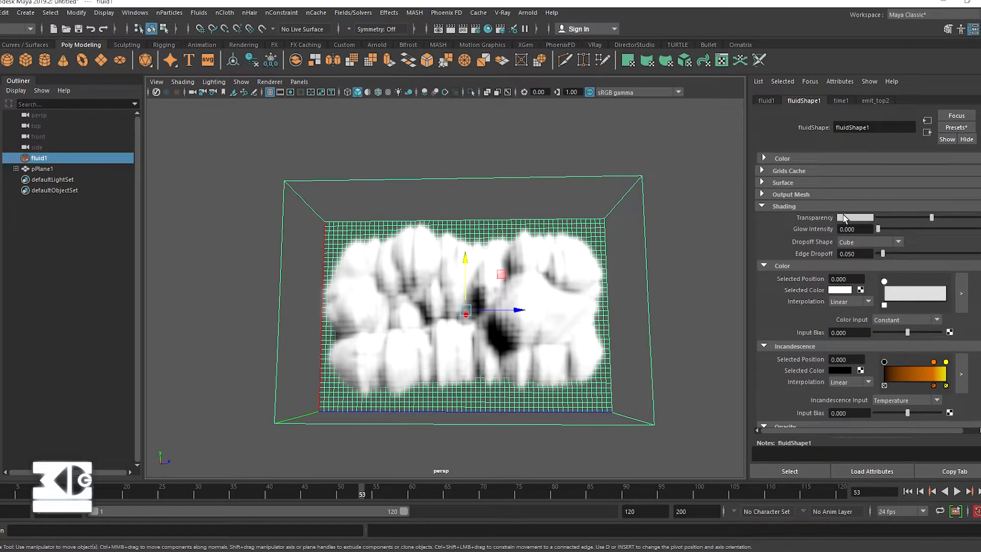
pyautogui.click(850, 217)
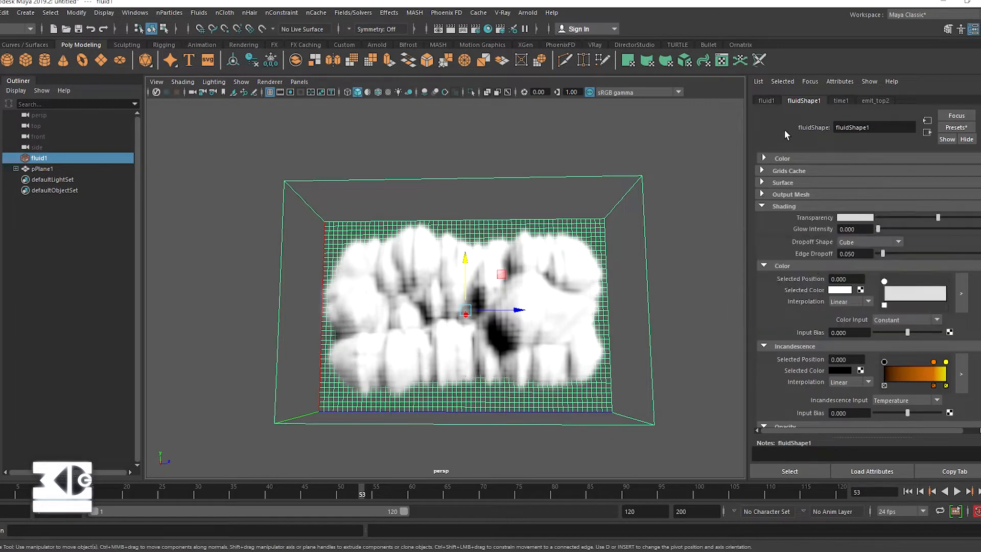
# Step: Collapse the density settings and replay the simulation from the first frame to about frame 53
pyautogui.scroll(14, 817, 317)
pyautogui.click(764, 349)
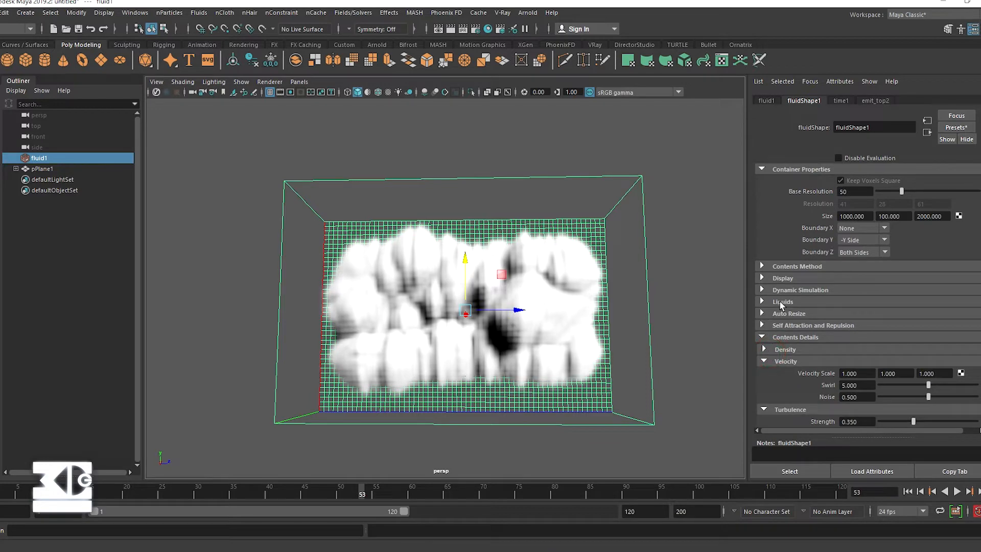
pyautogui.click(907, 492)
pyautogui.click(957, 491)
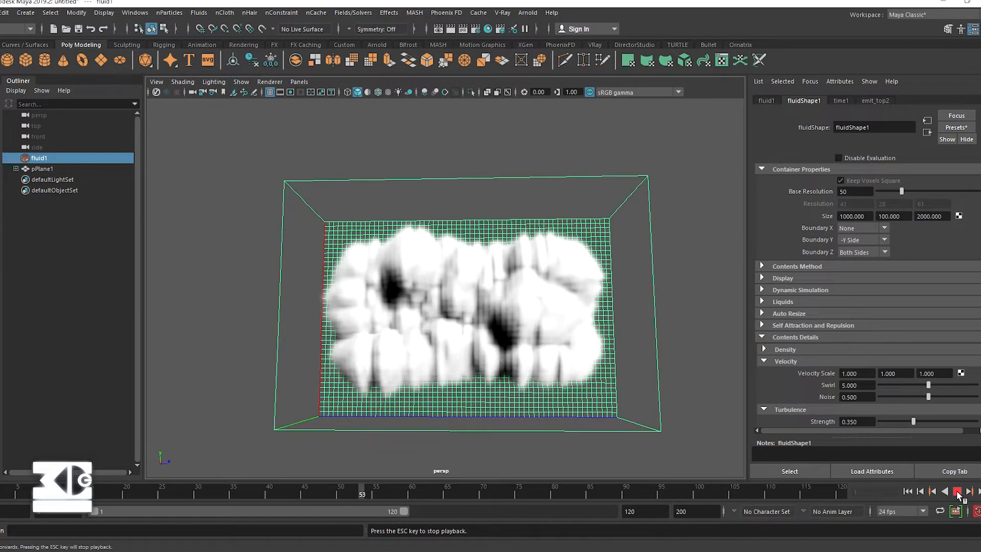
pyautogui.click(957, 492)
# Step: Set the container's Base Resolution to 100, replay the simulation from the first frame to frame 66 and inspect the finer detail
pyautogui.click(908, 492)
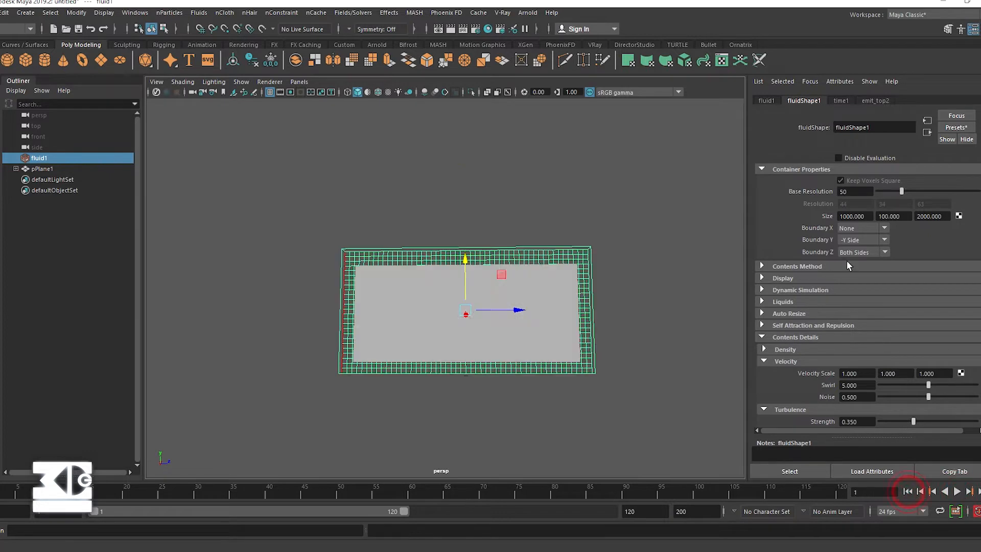
pyautogui.doubleClick(852, 191)
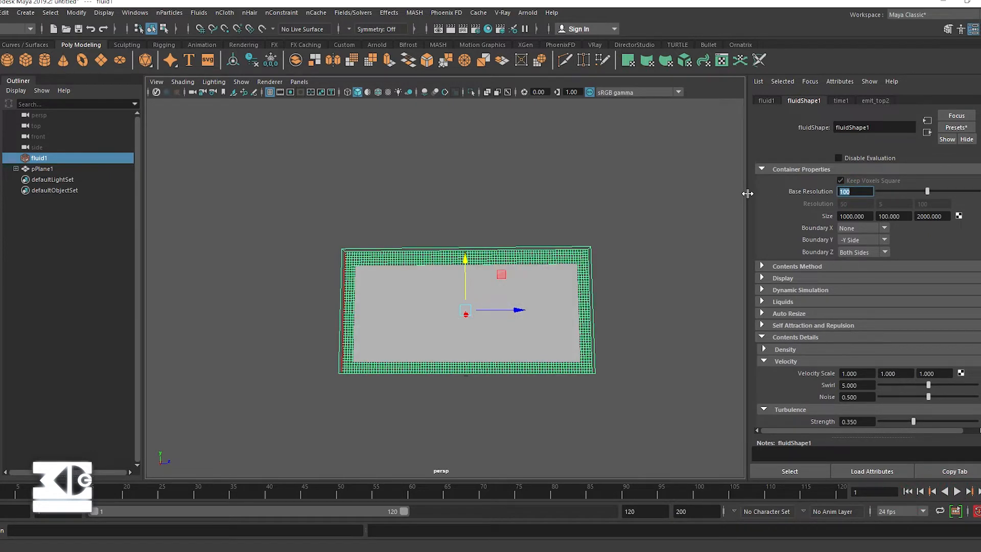
pyautogui.click(907, 489)
pyautogui.click(956, 491)
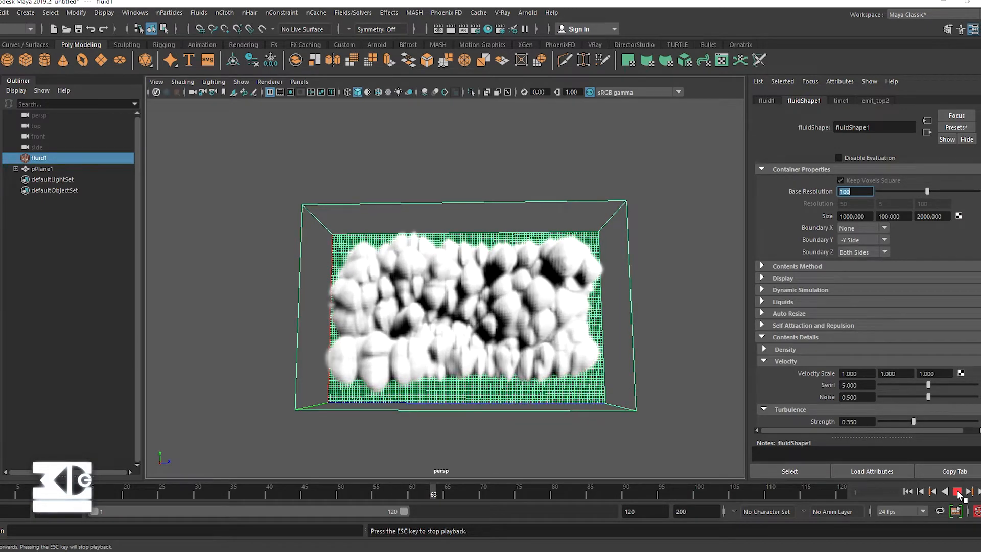
pyautogui.click(957, 491)
pyautogui.keyDown('alt'); pyautogui.moveTo(552, 352); pyautogui.dragTo(610, 351); pyautogui.keyUp('alt')
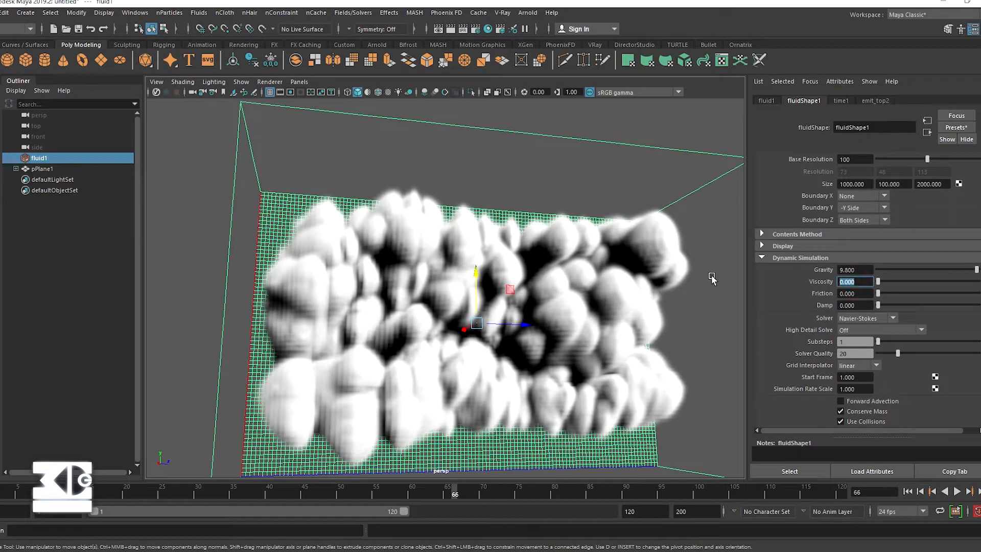
# Step: Set the fluid's Viscosity to 0.025 and Damp to 0.1 in its dynamic simulation settings
pyautogui.write('.025')
pyautogui.press('Return')
pyautogui.click(854, 305)
pyautogui.write('.1')
pyautogui.press('Return')
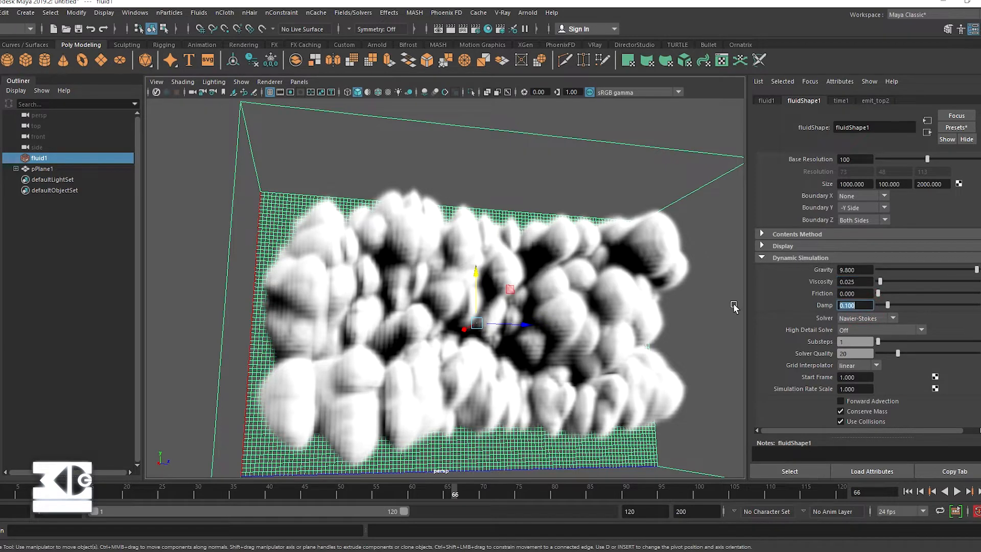
# Step: Set the fluid's High Detail Solve to All Grids and its Substeps to 2
pyautogui.scroll(-2, 913, 315)
pyautogui.click(894, 297)
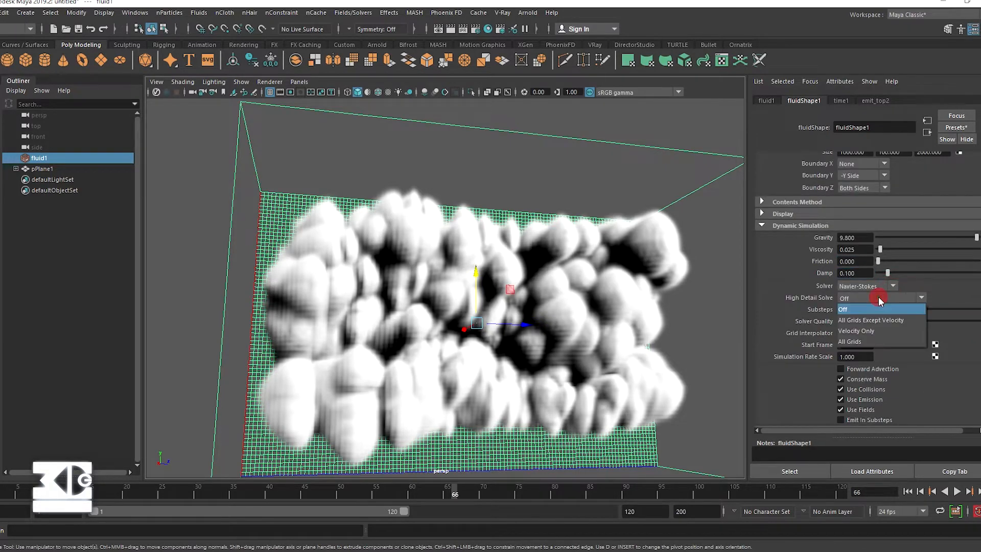
pyautogui.click(864, 341)
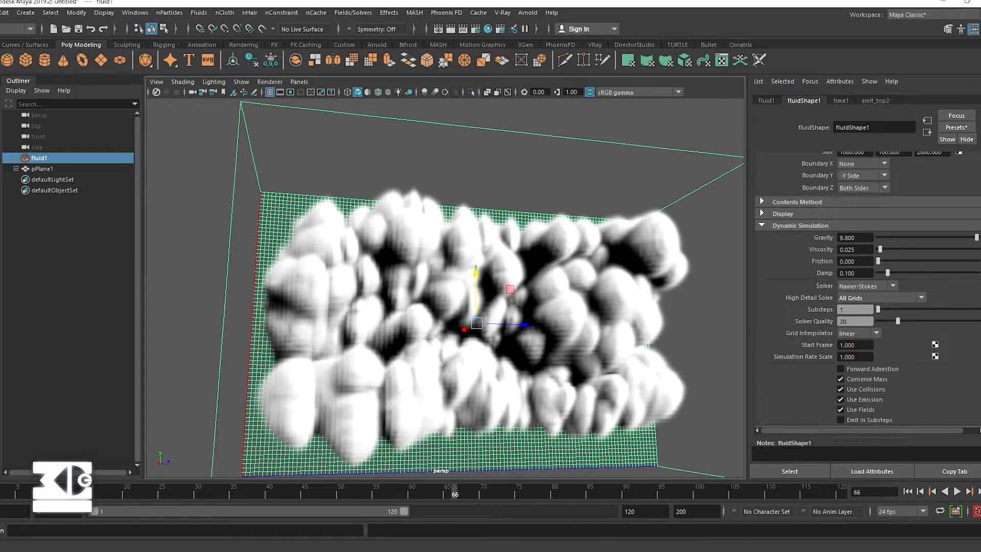
pyautogui.click(842, 309)
pyautogui.scroll(-2, 842, 310)
pyautogui.write('2')
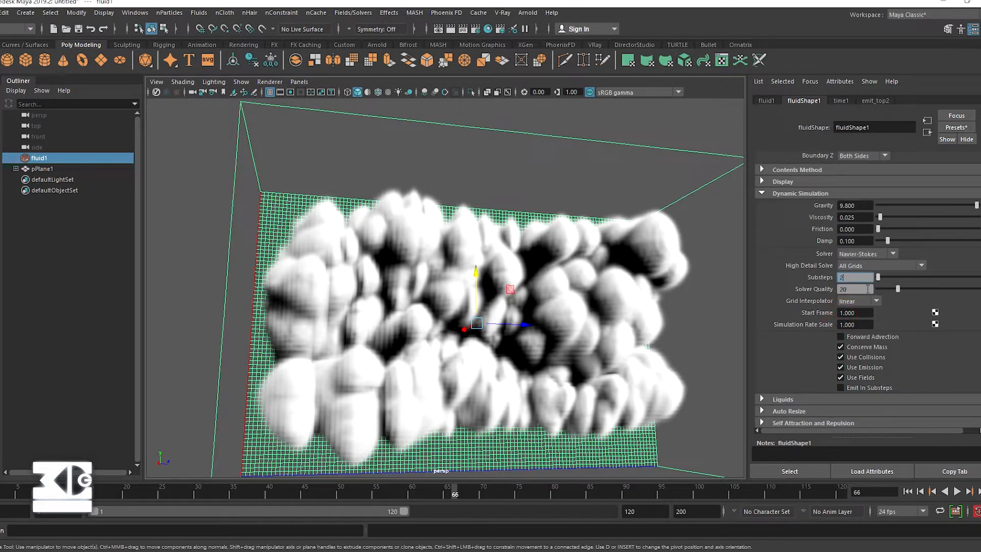
# Step: Set the Solver Quality to 100 and enable Emit In Substeps
pyautogui.click(867, 289)
pyautogui.write('100')
pyautogui.press('Return')
pyautogui.click(841, 387)
# Step: Set the auto resize Max Resolution to 800, Auto Resize Threshold to 0.005 and Auto Resize Margin to 6
pyautogui.scroll(-2, 800, 328)
pyautogui.click(787, 347)
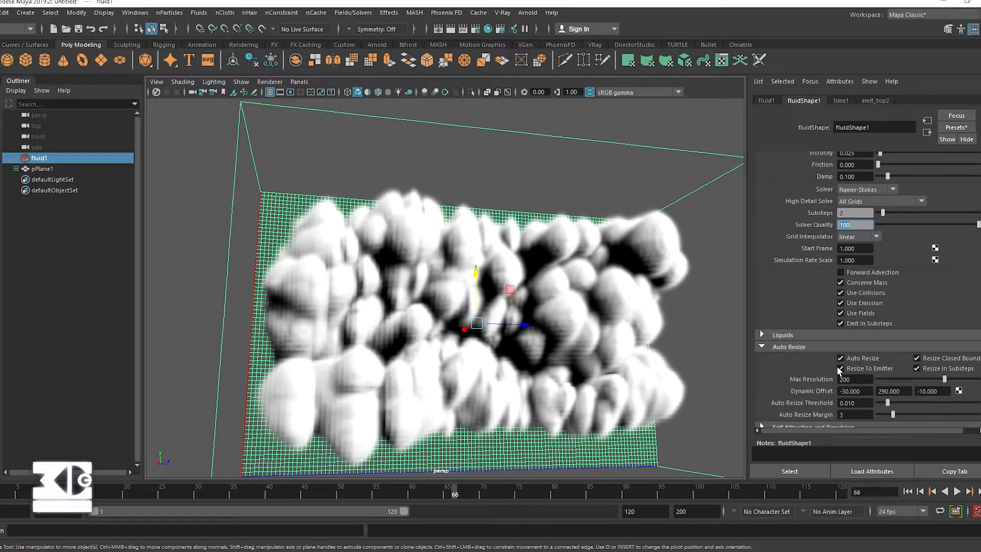
pyautogui.click(852, 379)
pyautogui.click(864, 404)
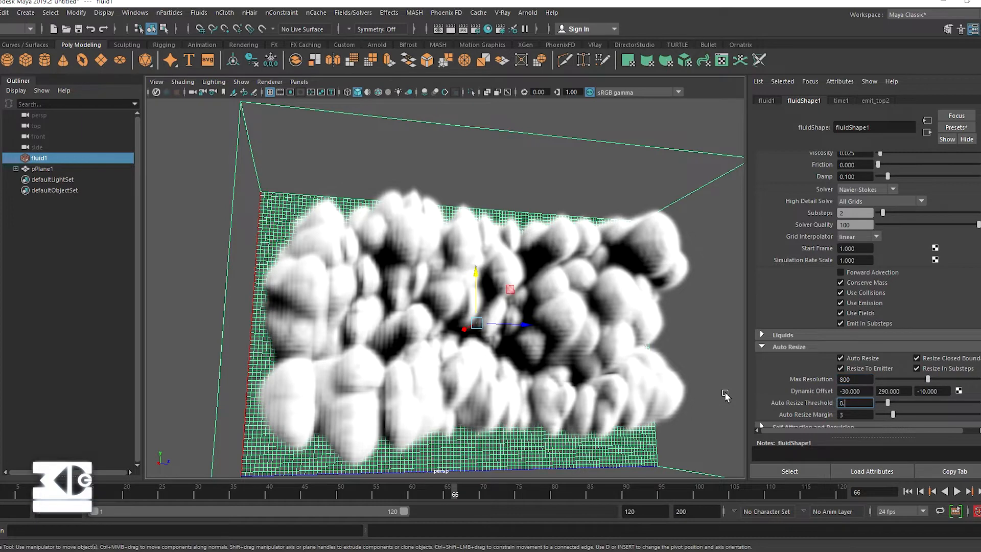
pyautogui.press('Tab')
pyautogui.write('6')
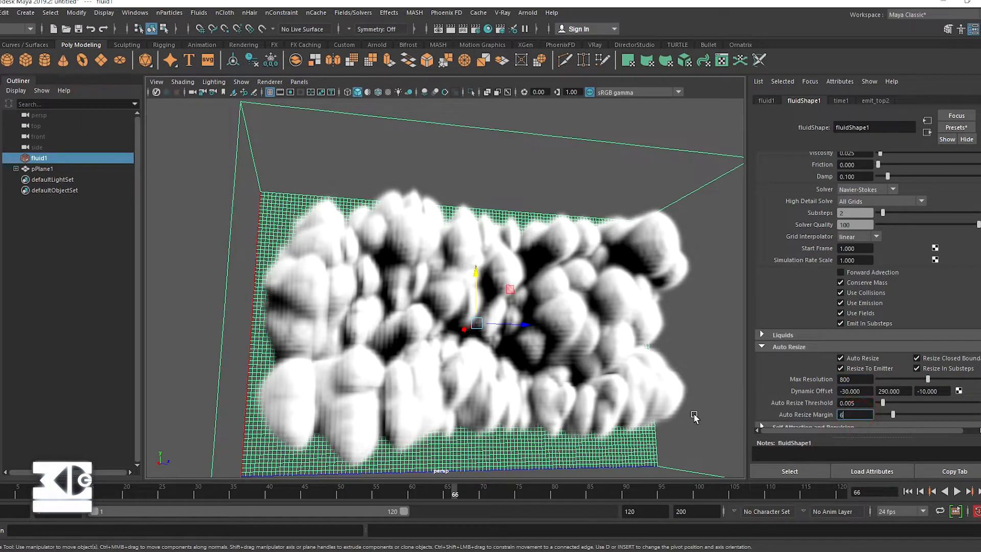
pyautogui.click(783, 348)
# Step: Add points near the start of the fluid's opacity ramp, one at about position 0.17 and value 0.43, so the curve rises faster
pyautogui.scroll(-5, 787, 356)
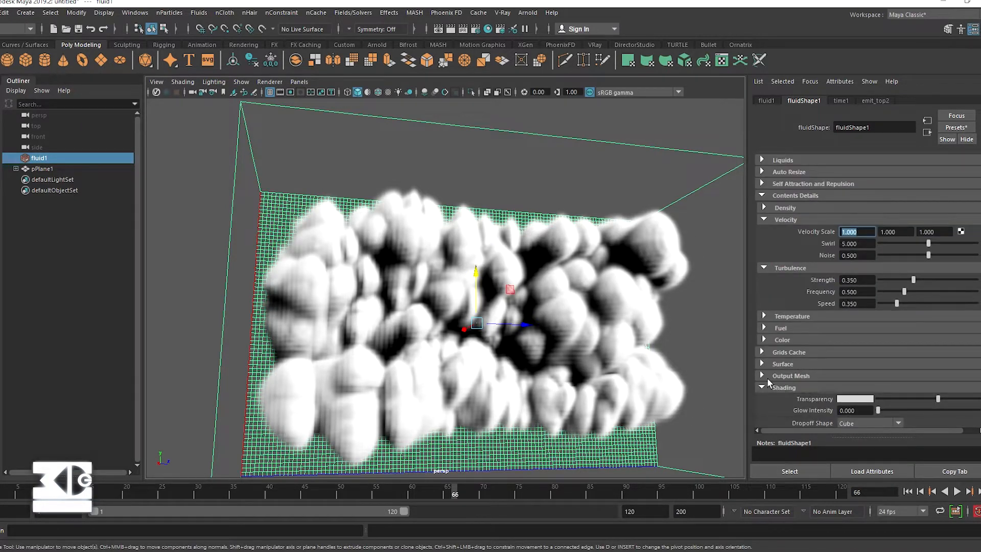
pyautogui.click(770, 220)
pyautogui.click(765, 231)
pyautogui.scroll(-5, 860, 352)
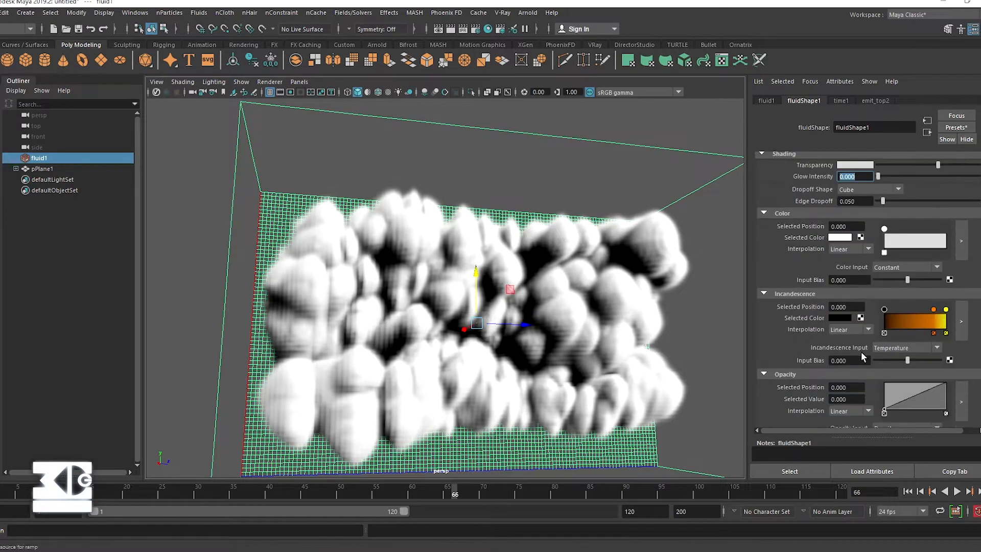
pyautogui.moveTo(114, 136); pyautogui.dragTo(113, 80)
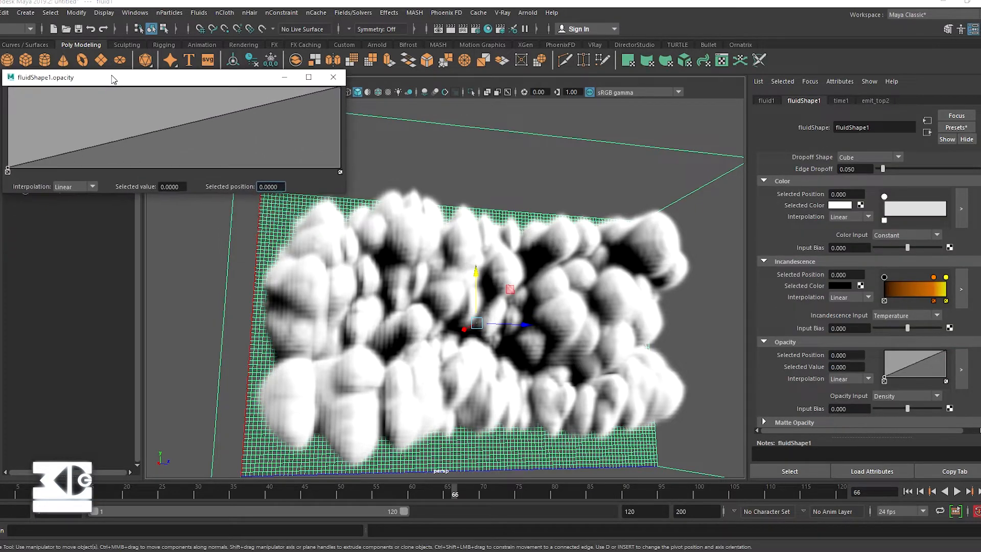
pyautogui.moveTo(35, 159); pyautogui.dragTo(62, 133)
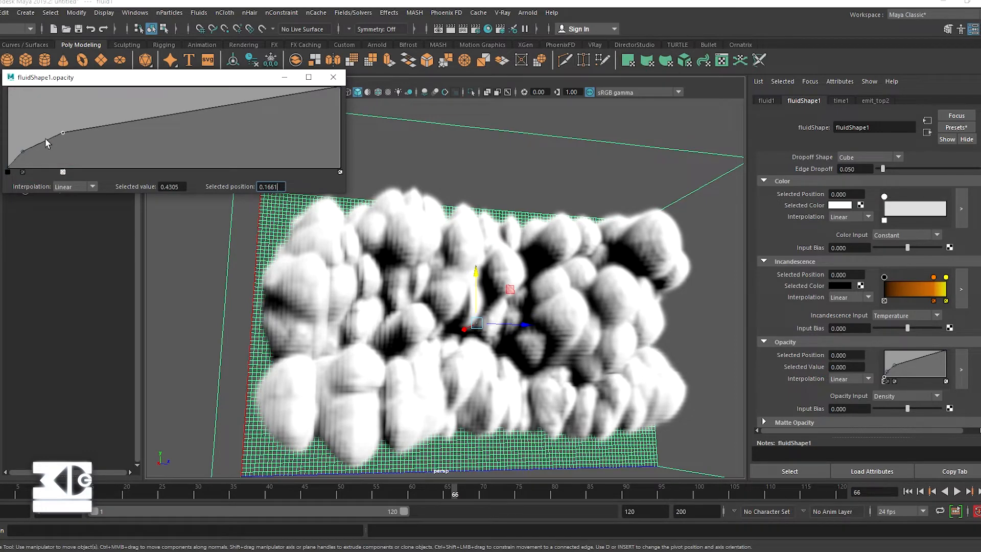
pyautogui.click(43, 139)
pyautogui.click(334, 77)
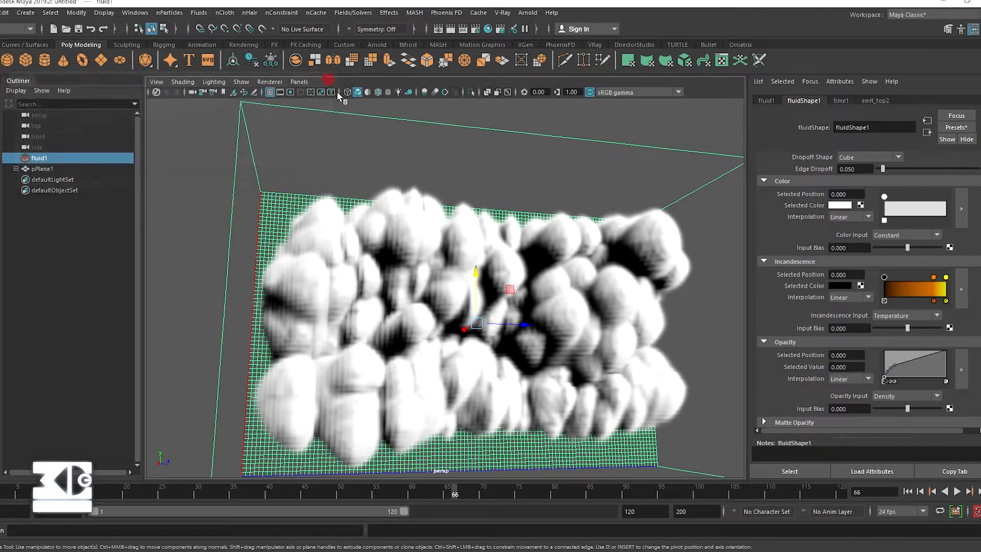
# Step: Set the fluid's Edge Dropoff to 0.3 and its Dropoff Shape to Y Gradient
pyautogui.scroll(3, 841, 358)
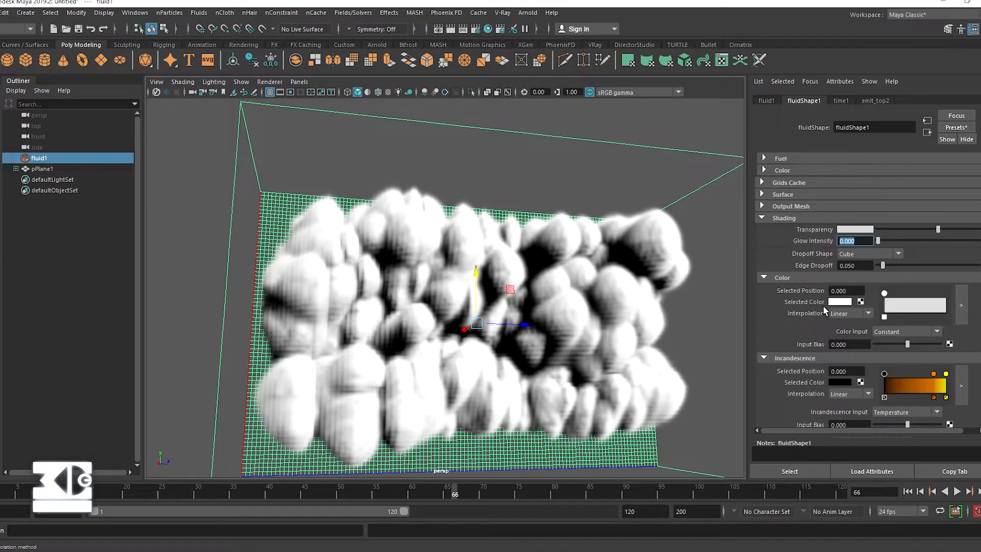
pyautogui.doubleClick(855, 265)
pyautogui.write('.')
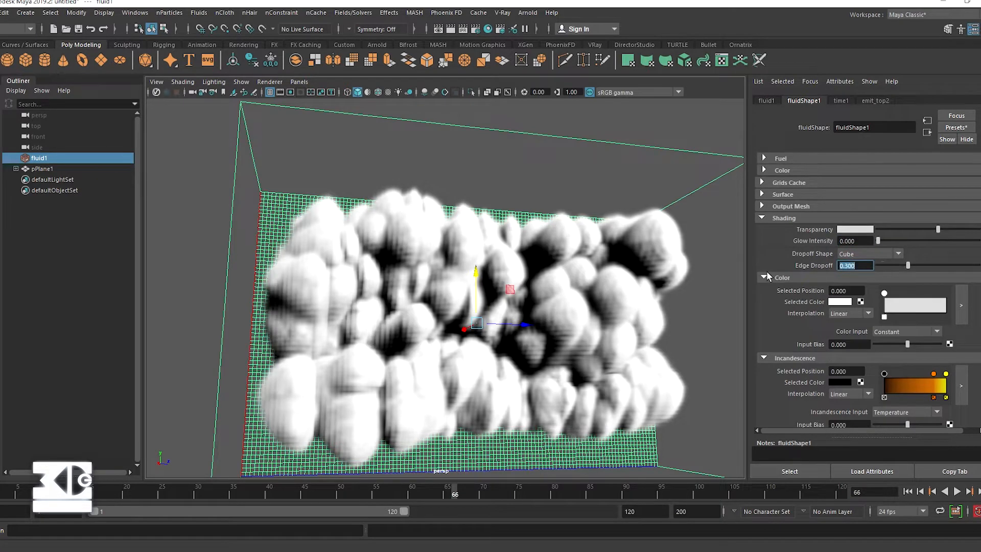
pyautogui.click(848, 254)
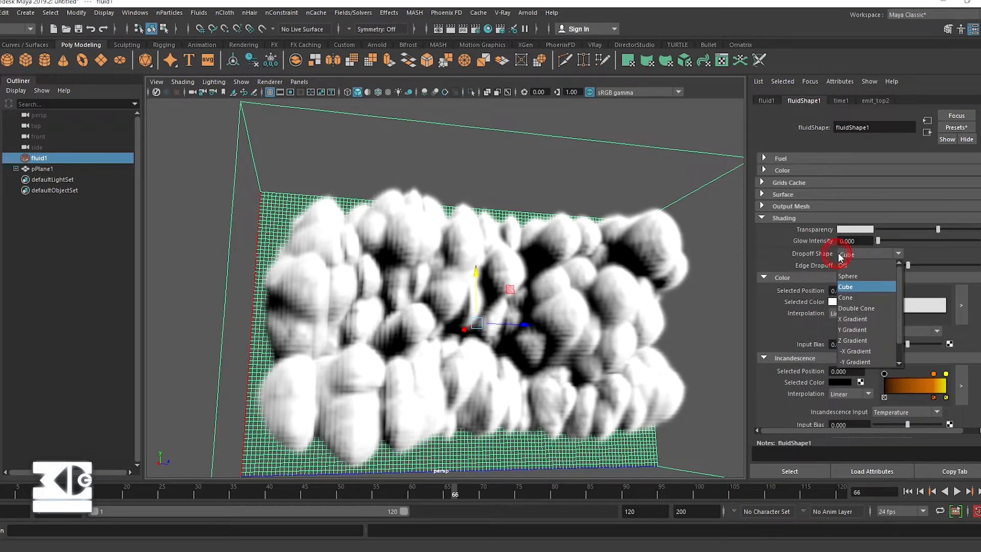
pyautogui.click(854, 325)
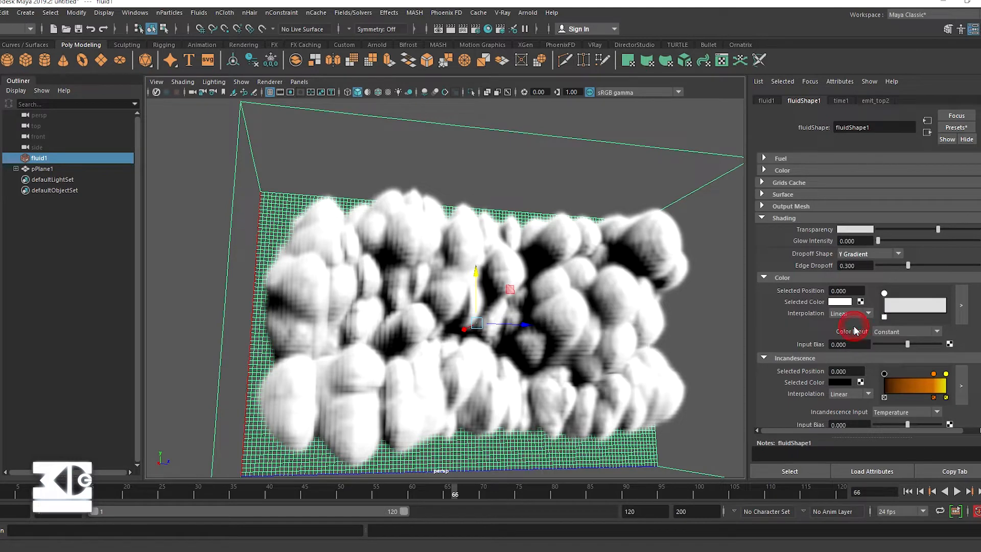
# Step: Set the fluid's Edge Dropoff to 0.5 and its Dropoff Shape to X Gradient
pyautogui.doubleClick(867, 266)
pyautogui.click(868, 254)
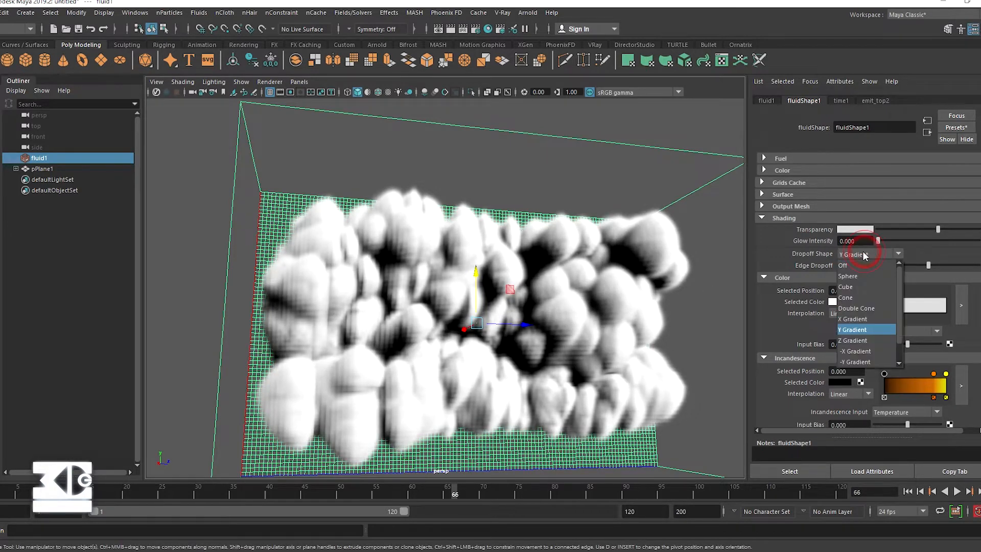
pyautogui.click(859, 316)
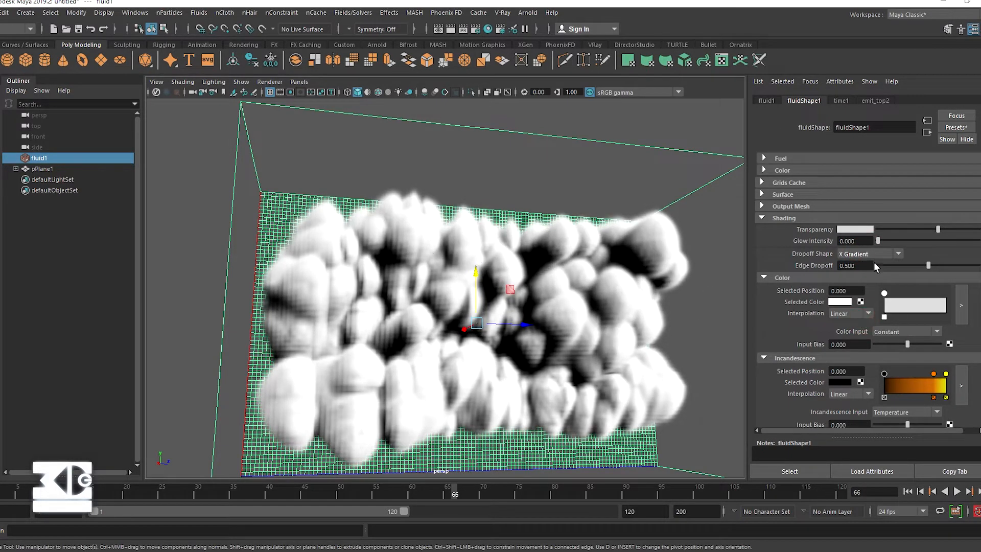
pyautogui.keyDown('alt'); pyautogui.moveTo(659, 356); pyautogui.dragTo(629, 353); pyautogui.keyUp('alt')
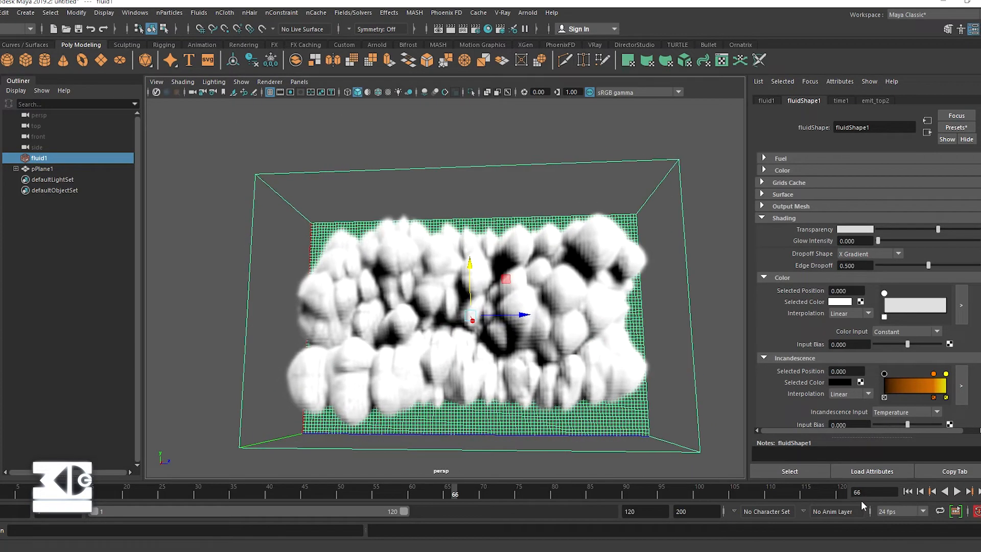
# Step: Collapse the fluid's Incandescence, Color, Opacity, Lighting, Auto Resize and Dynamic Simulation attribute groups
pyautogui.click(780, 358)
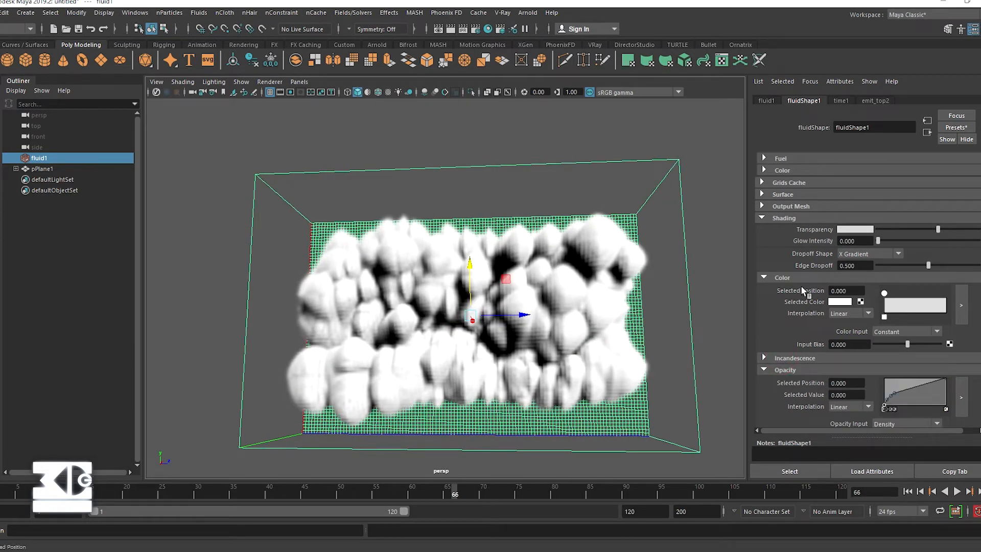
pyautogui.click(765, 277)
pyautogui.scroll(-1, 774, 279)
pyautogui.click(765, 269)
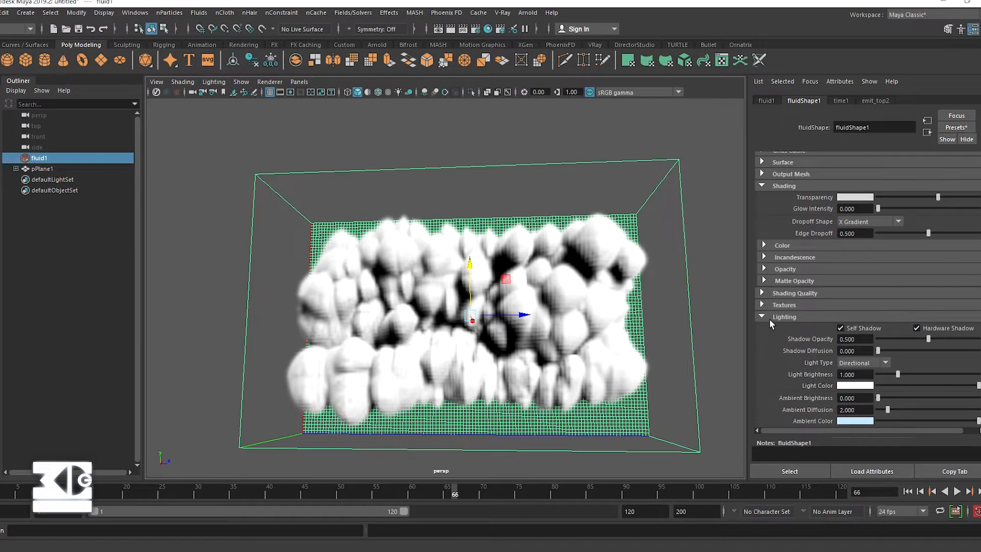
pyautogui.click(770, 320)
pyautogui.scroll(5, 771, 307)
pyautogui.click(766, 282)
pyautogui.scroll(2, 774, 283)
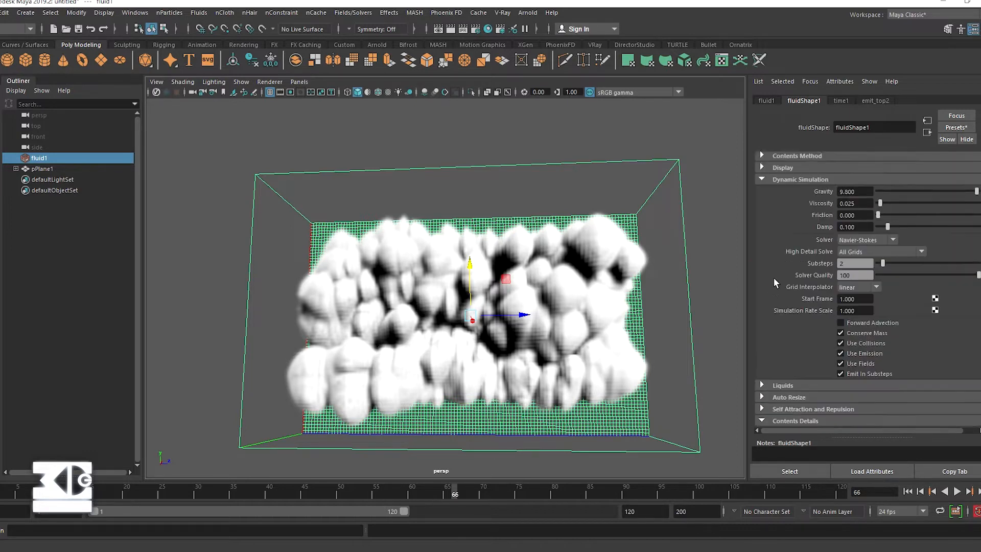
pyautogui.scroll(3, 775, 283)
pyautogui.click(774, 286)
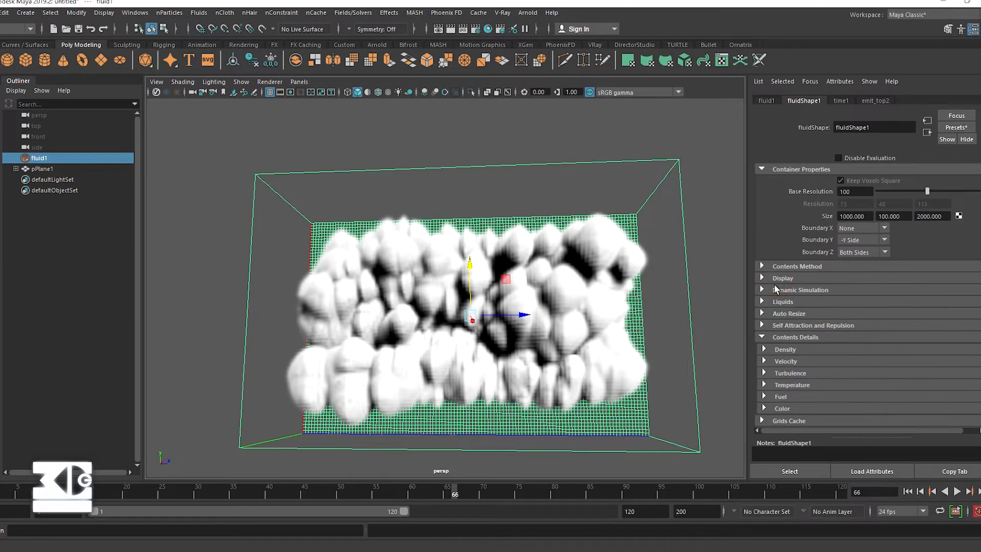
# Step: Set the fluid's Base Resolution to 150, replay the simulation from the start to about frame 70 and inspect the smoke up close
pyautogui.doubleClick(851, 192)
pyautogui.write('1500')
pyautogui.press('BackSpace')
pyautogui.press('Return')
pyautogui.click(908, 492)
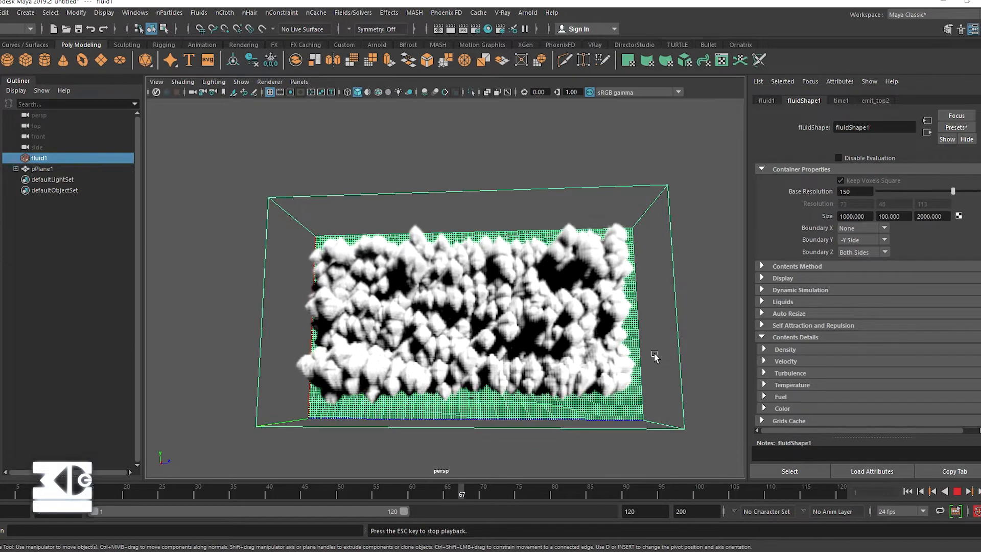
pyautogui.press('Escape')
pyautogui.keyDown('alt'); pyautogui.moveTo(654, 353); pyautogui.dragTo(613, 365); pyautogui.keyUp('alt')
pyautogui.scroll(3, 613, 365)
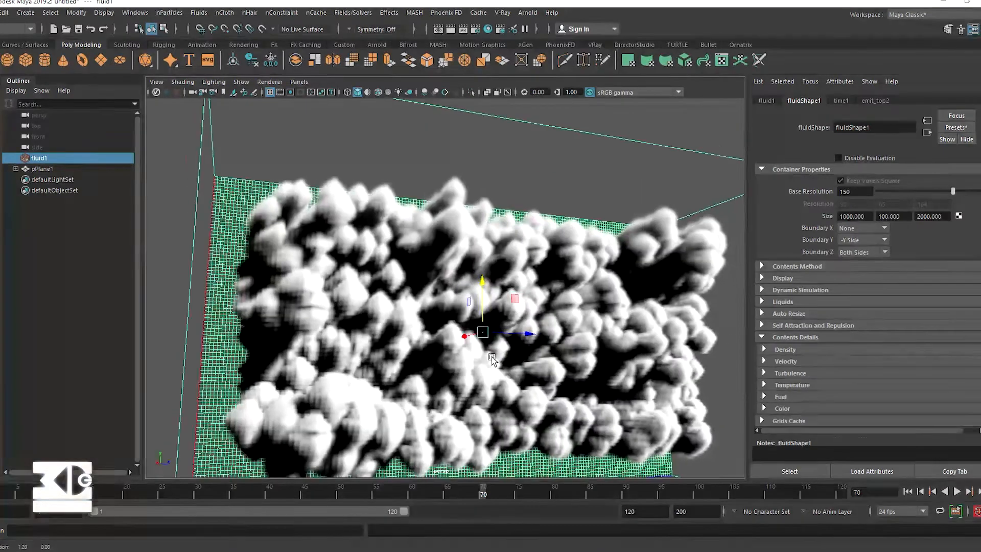
pyautogui.scroll(-1, 796, 293)
# Step: Raise the fluid's shading Transparency to nearly white and set the Dropoff Shape to Y Gradient
pyautogui.scroll(-3, 796, 293)
pyautogui.click(763, 314)
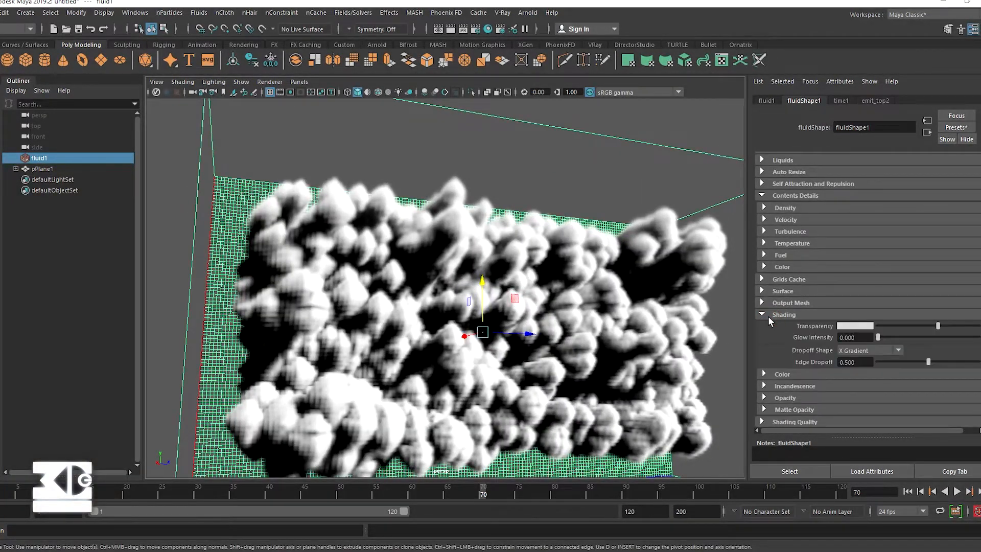
pyautogui.click(948, 325)
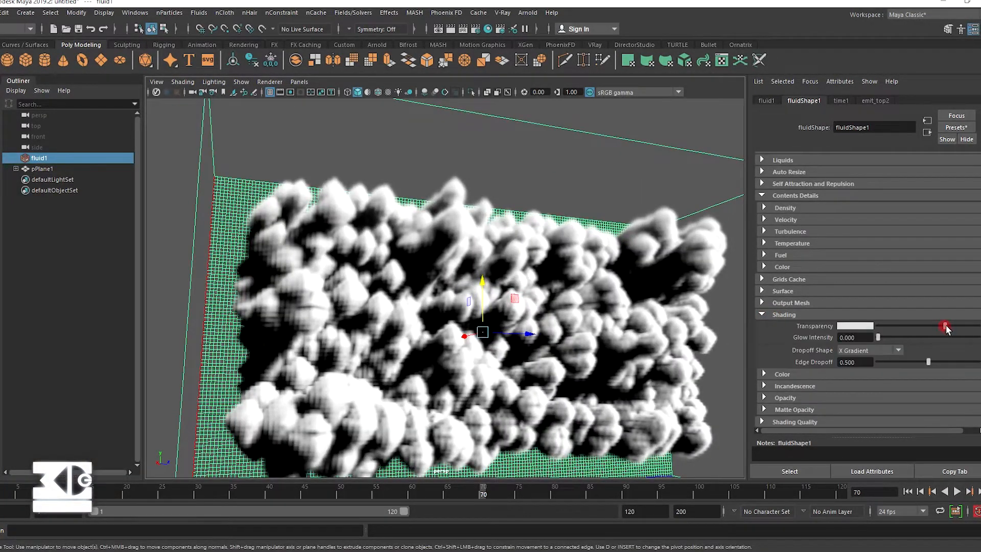
pyautogui.click(855, 326)
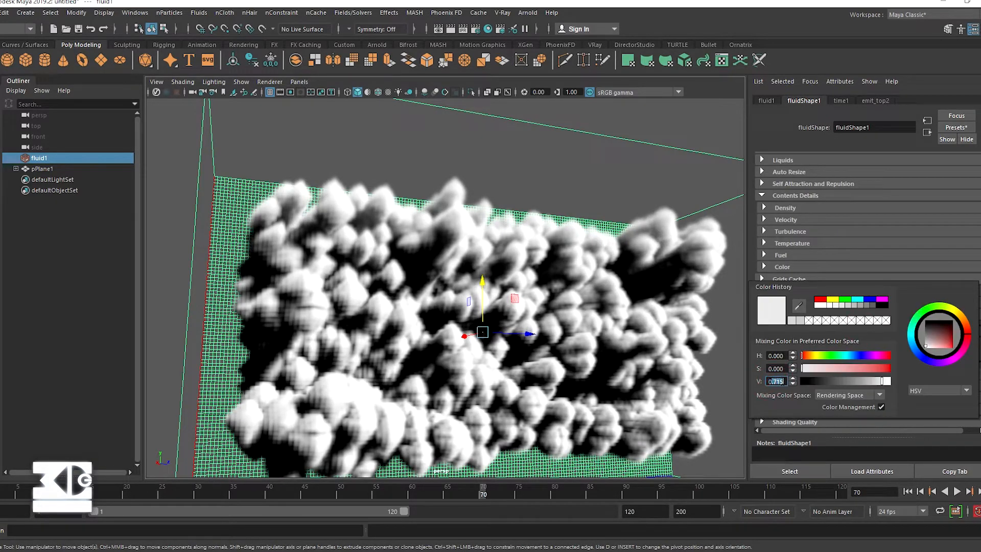
pyautogui.click(776, 382)
pyautogui.press('Return')
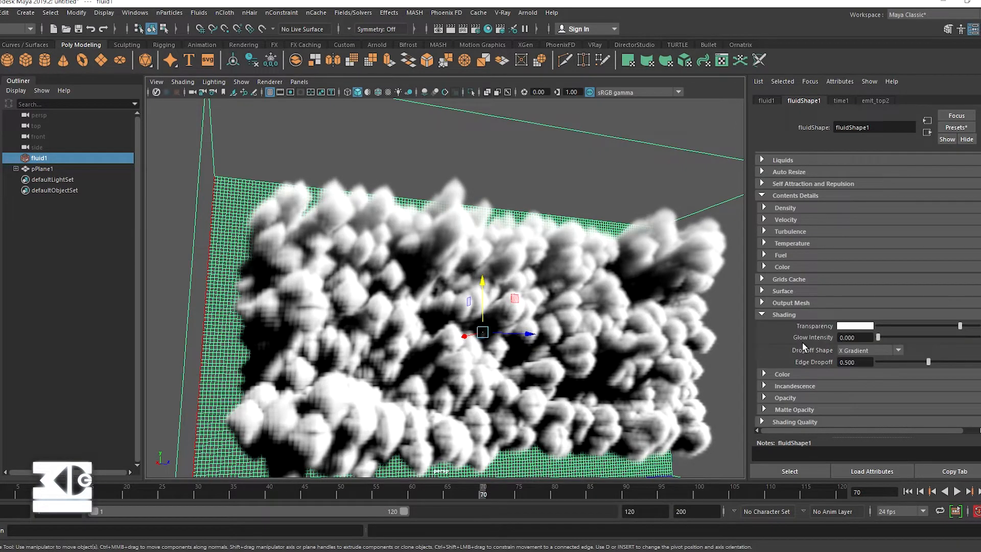
pyautogui.click(869, 350)
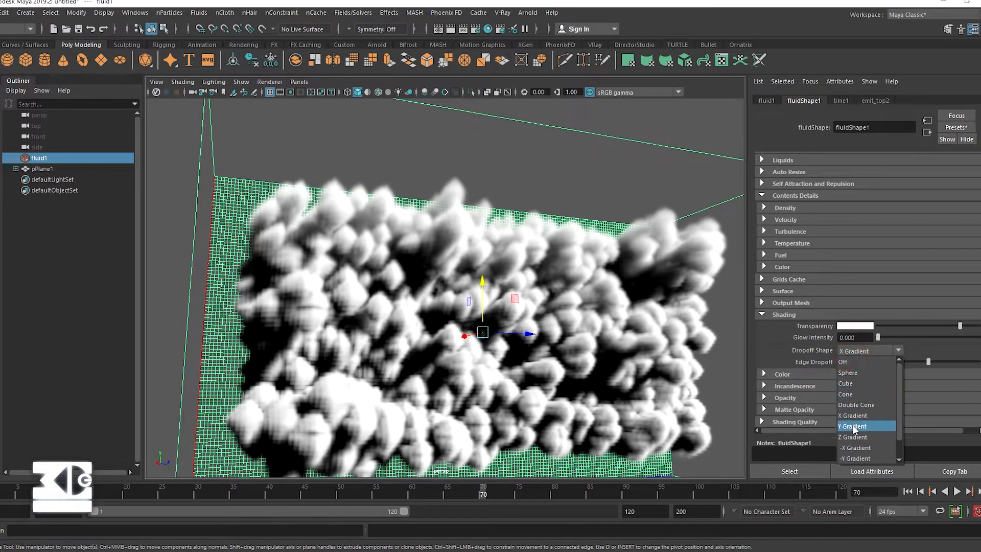
pyautogui.click(863, 416)
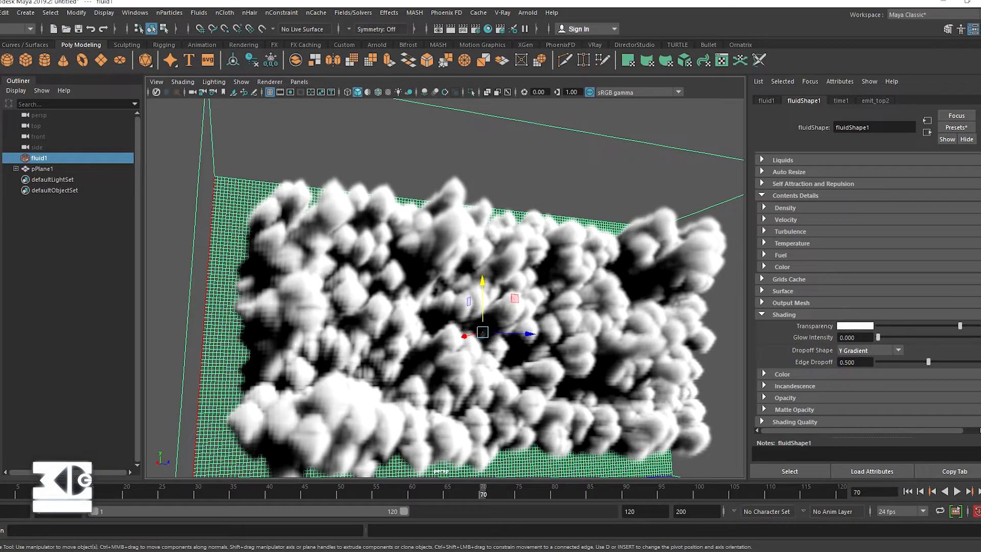
# Step: Collapse the fluid's Shading and Contents Details attribute groups
pyautogui.scroll(-3, 835, 350)
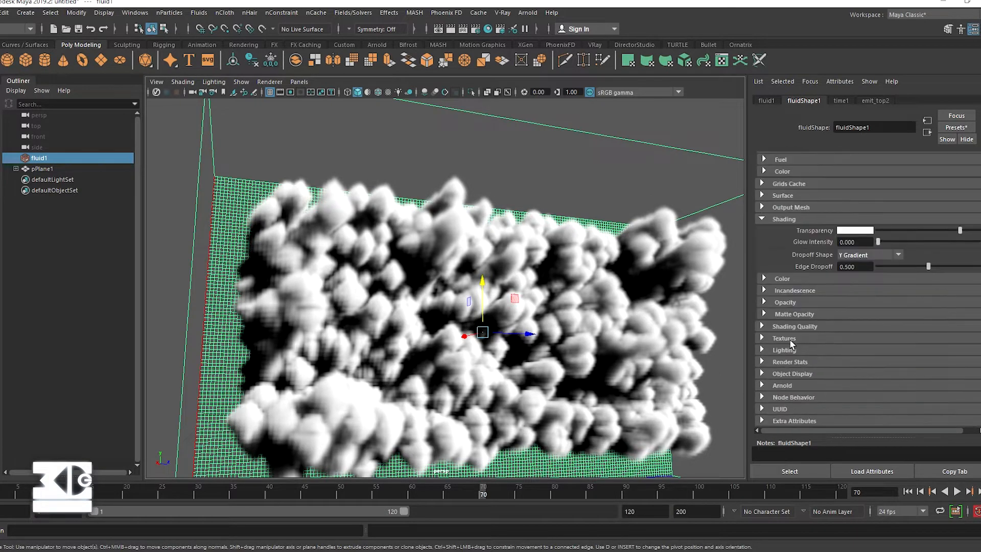
pyautogui.click(775, 327)
pyautogui.click(774, 329)
pyautogui.click(762, 218)
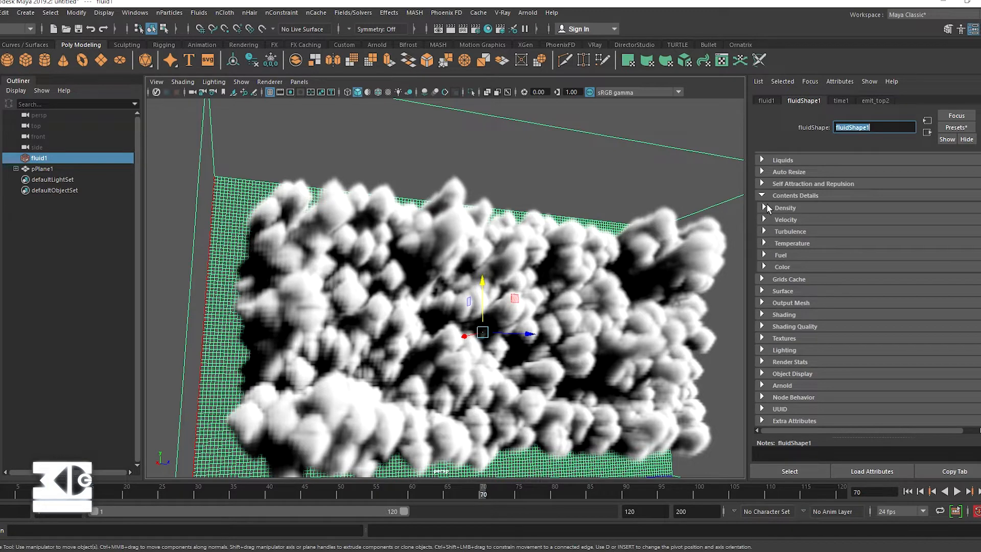
pyautogui.click(762, 195)
pyautogui.click(764, 314)
pyautogui.click(764, 314)
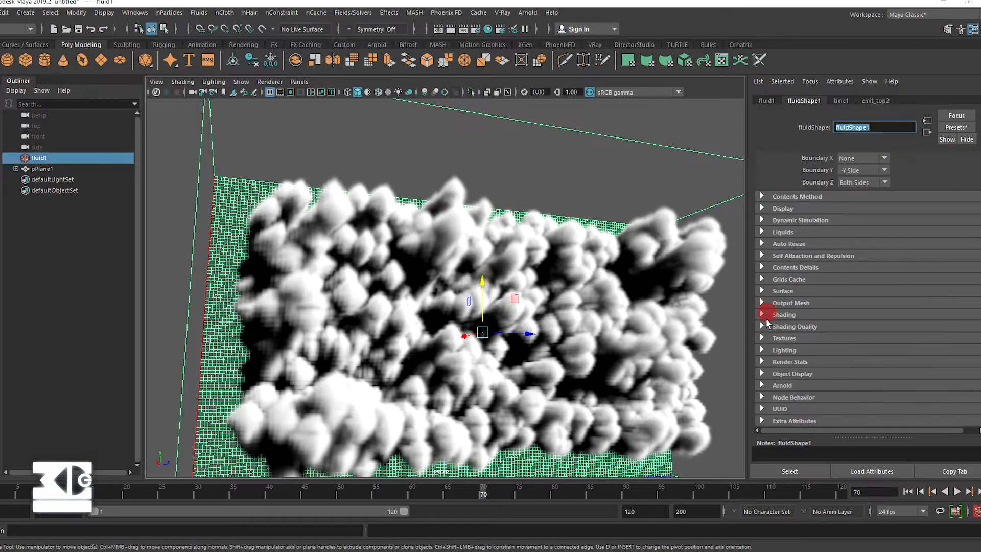
# Step: Try the Diagonal light type in the fluid's Lighting settings and switch back to Directional
pyautogui.click(762, 350)
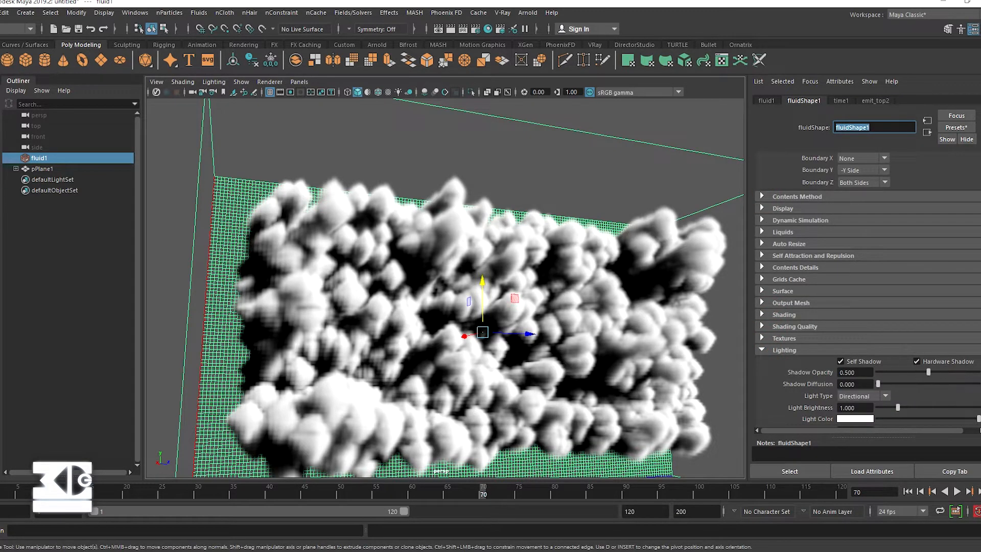
pyautogui.scroll(-4, 868, 382)
pyautogui.click(861, 300)
pyautogui.click(850, 310)
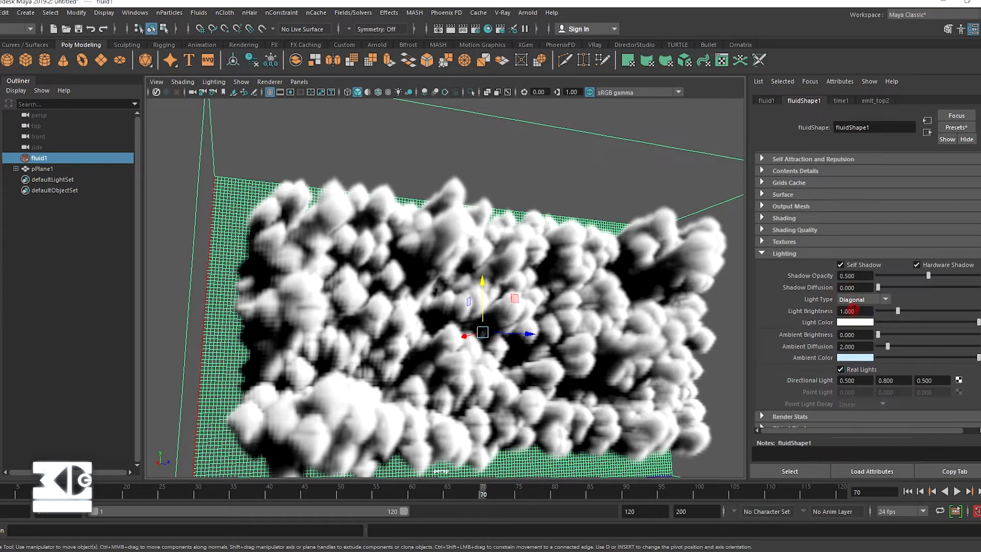
pyautogui.click(860, 299)
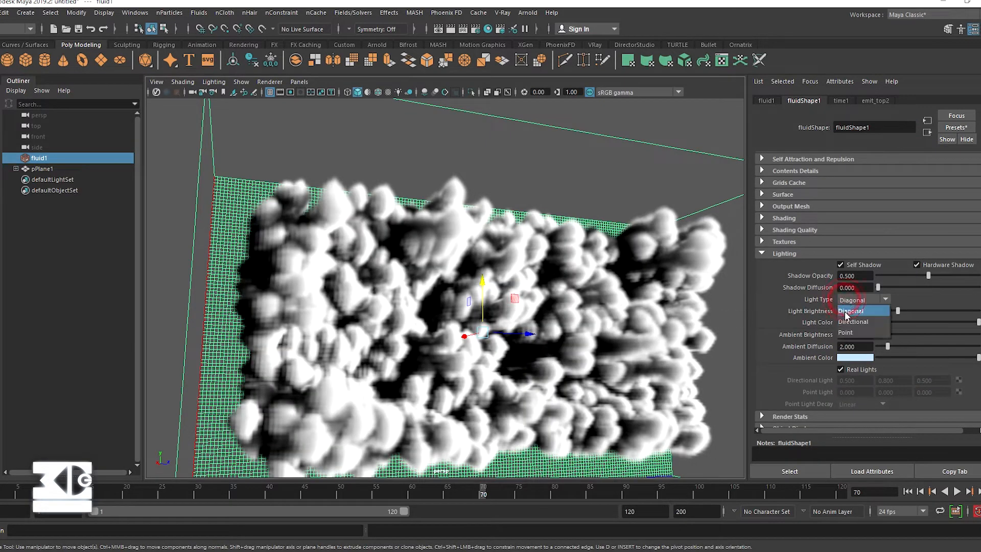
pyautogui.click(851, 322)
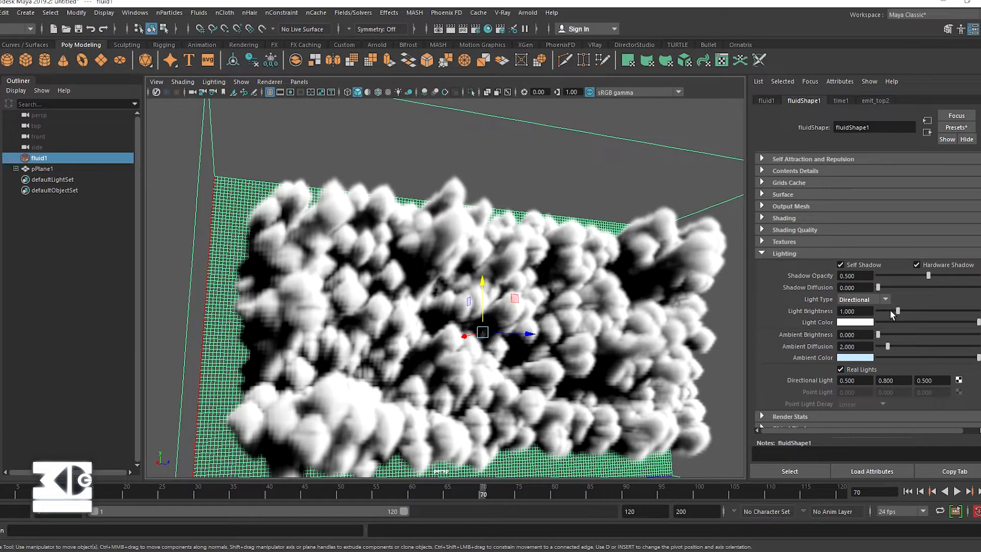
pyautogui.click(793, 253)
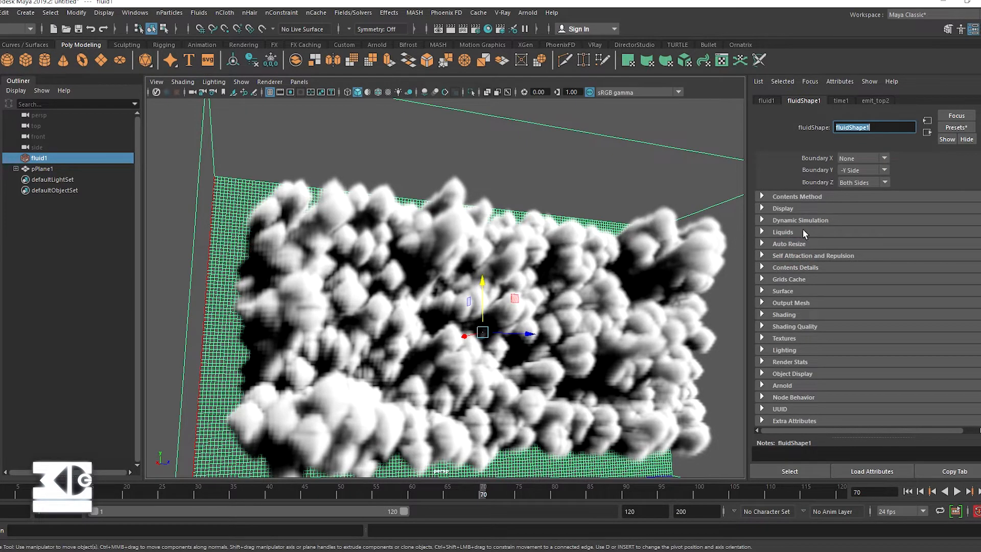
# Step: Change the fluid's shading color at ramp position 0 from white to a light orange-brown
pyautogui.click(762, 314)
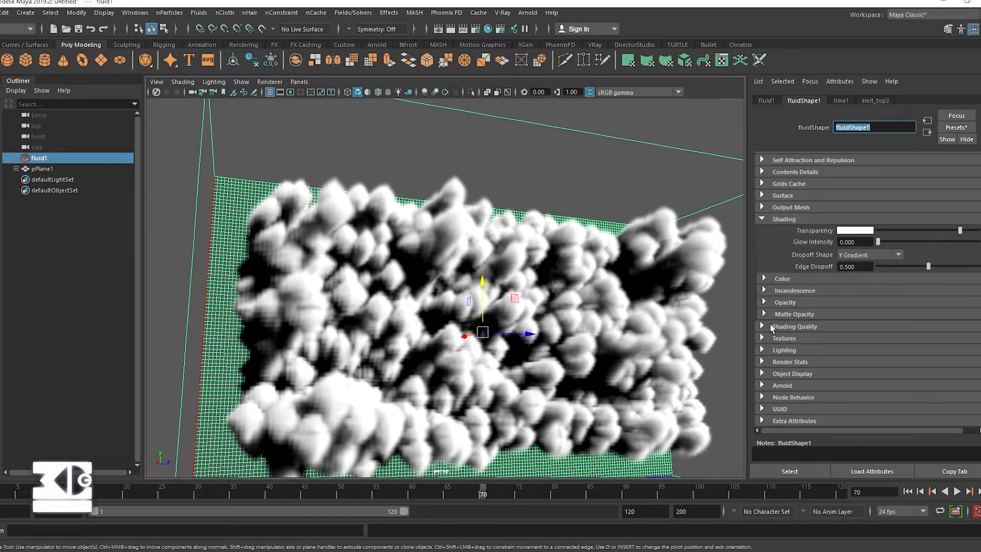
pyautogui.click(764, 279)
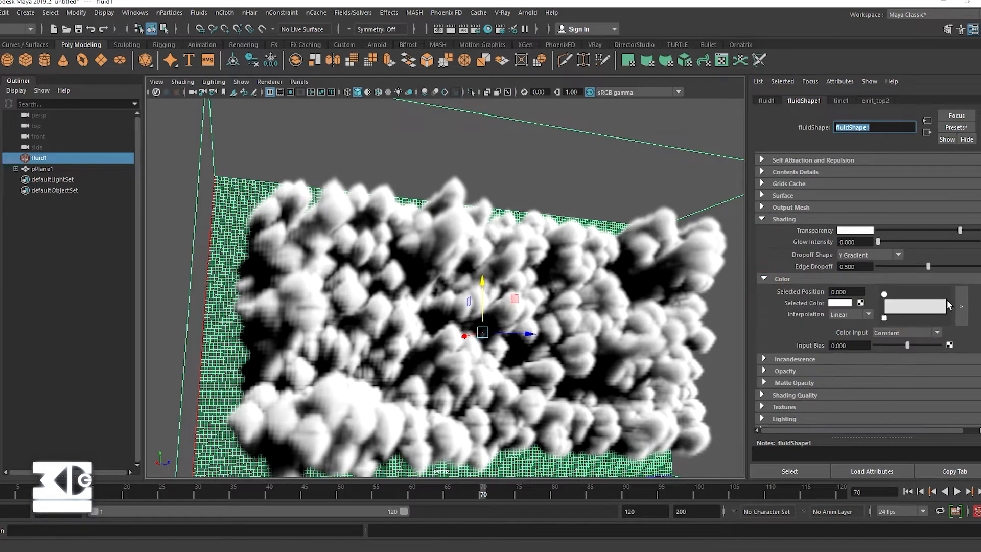
pyautogui.click(840, 303)
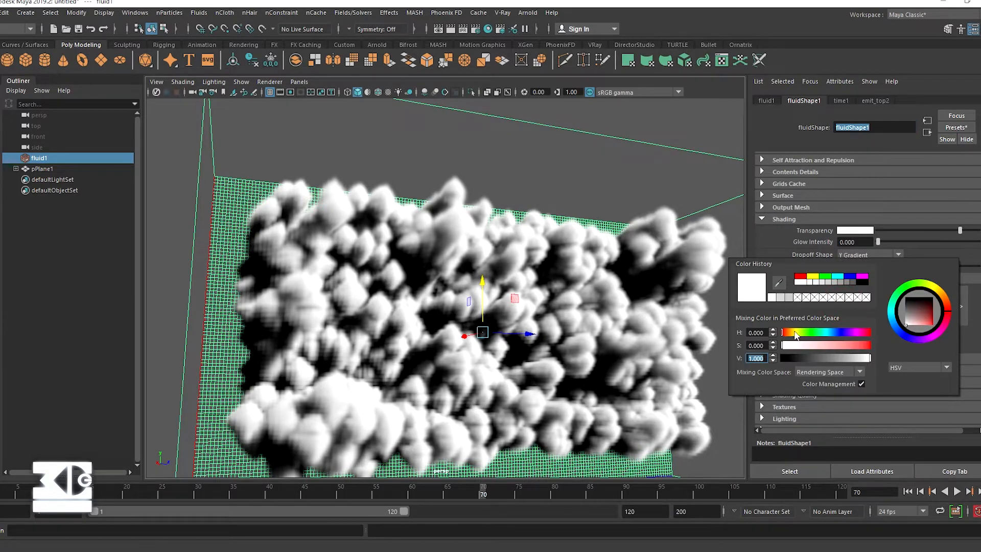
pyautogui.moveTo(795, 334); pyautogui.dragTo(844, 345)
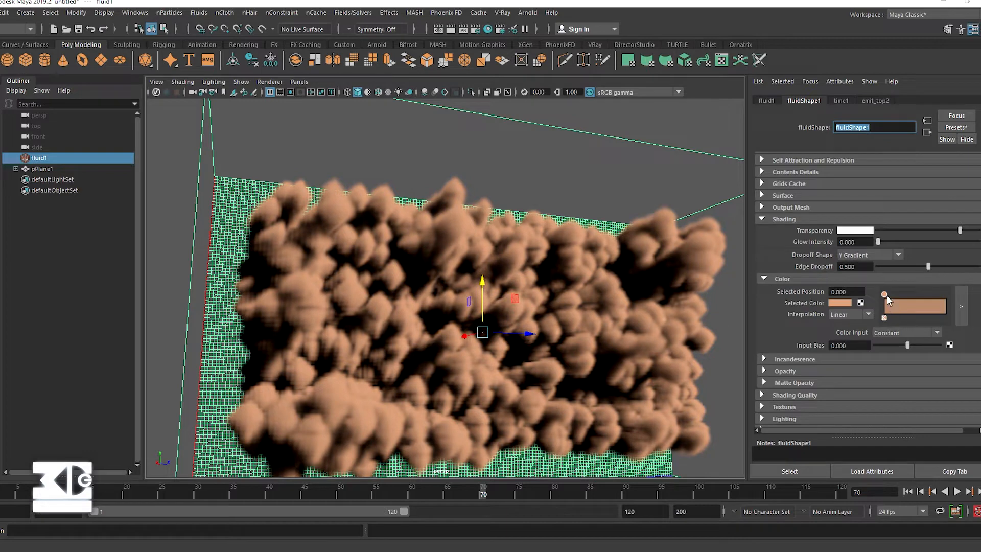
# Step: Add an orange-brown entry at the end of the color ramp and mute the start color to grey-pink, saturation about 0.35 and value about 0.42
pyautogui.click(944, 302)
pyautogui.click(840, 302)
pyautogui.moveTo(812, 344); pyautogui.dragTo(808, 341)
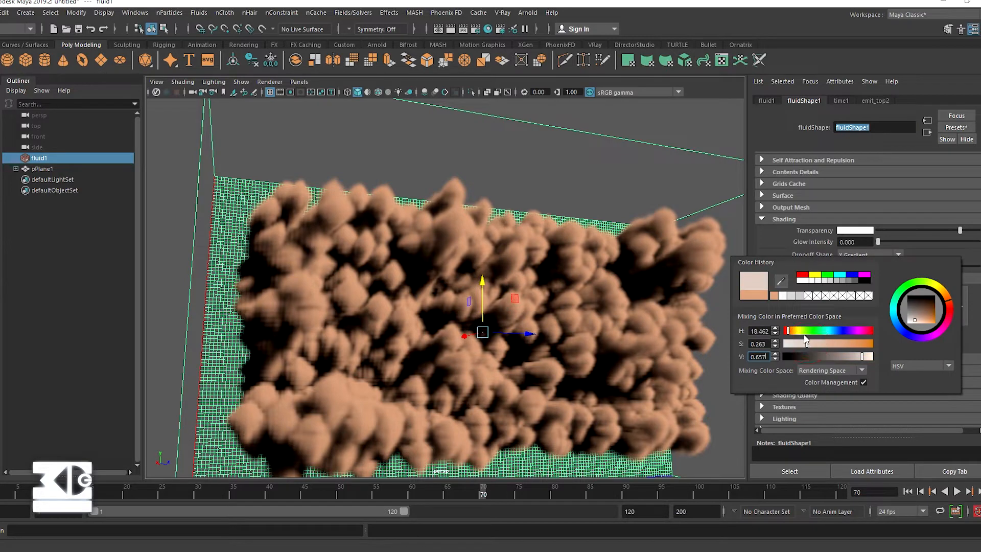
pyautogui.click(865, 356)
pyautogui.click(814, 344)
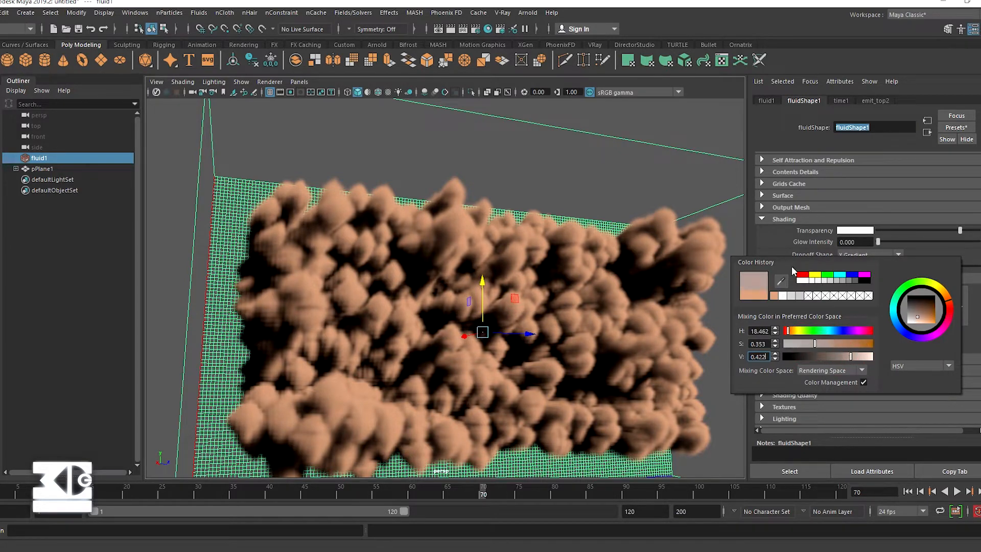
# Step: Set the fluid's Color Input to X Gradient
pyautogui.click(904, 332)
pyautogui.click(889, 347)
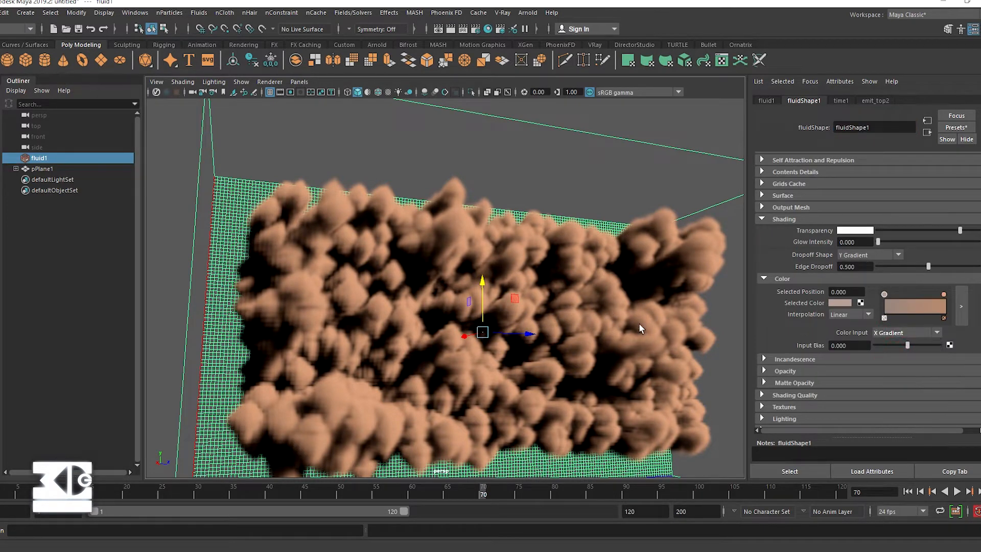
pyautogui.click(905, 333)
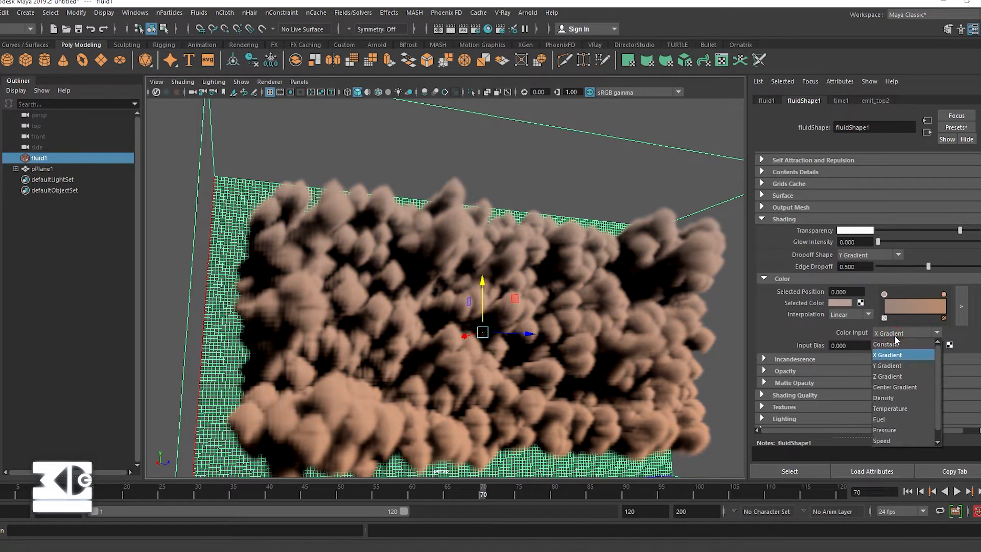
pyautogui.click(894, 338)
# Step: Reverse the color ramp by moving the orange-brown entry near the start and the grey-pink entry to position 0.600
pyautogui.click(942, 295)
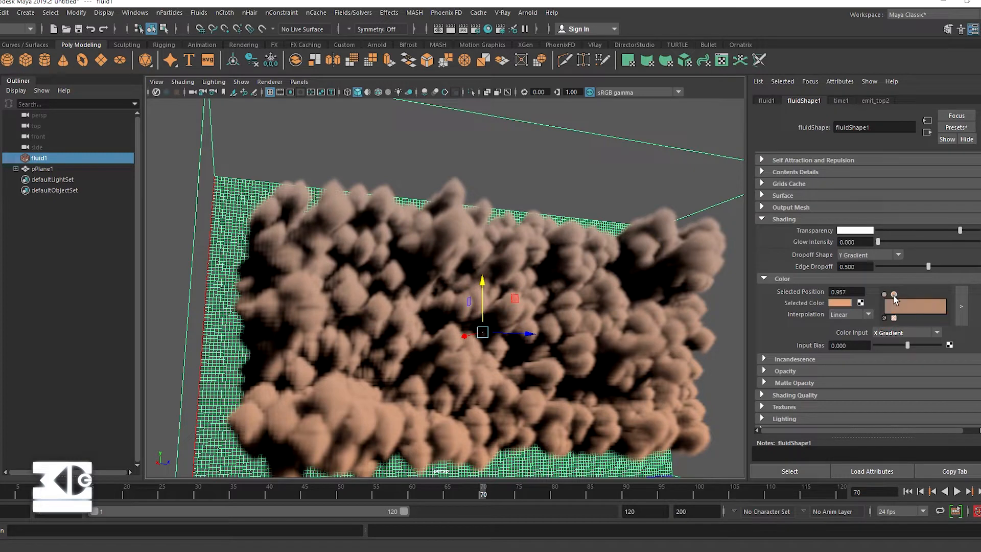
pyautogui.moveTo(885, 294)
pyautogui.mouseDown()
pyautogui.moveTo(940, 299)
pyautogui.moveTo(922, 296)
pyautogui.mouseUp()
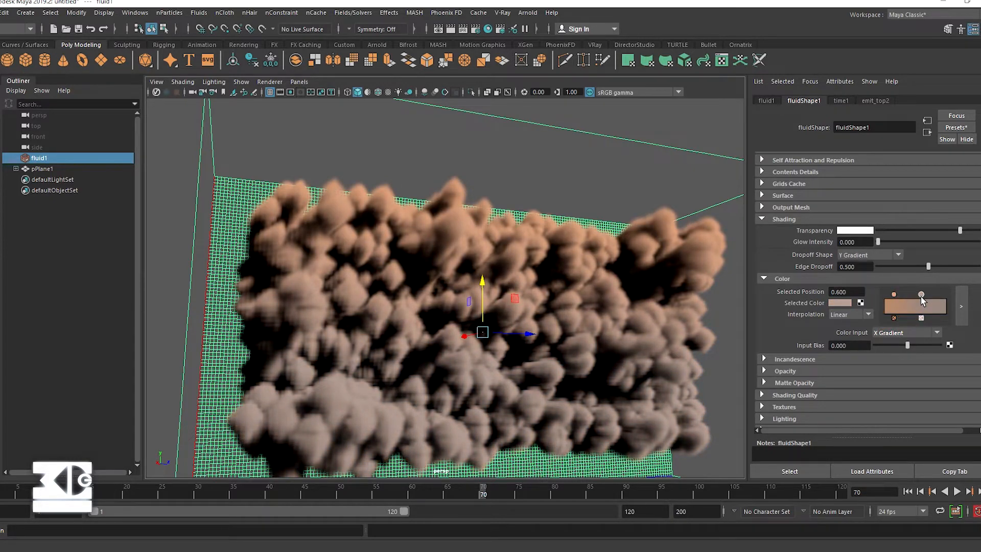
pyautogui.scroll(-2, 511, 293)
pyautogui.keyDown('alt'); pyautogui.moveTo(460, 292); pyautogui.dragTo(478, 301); pyautogui.keyUp('alt')
# Step: Change the grey-pink color ramp entry at position 0.600 to a warmer, muted brown
pyautogui.click(920, 295)
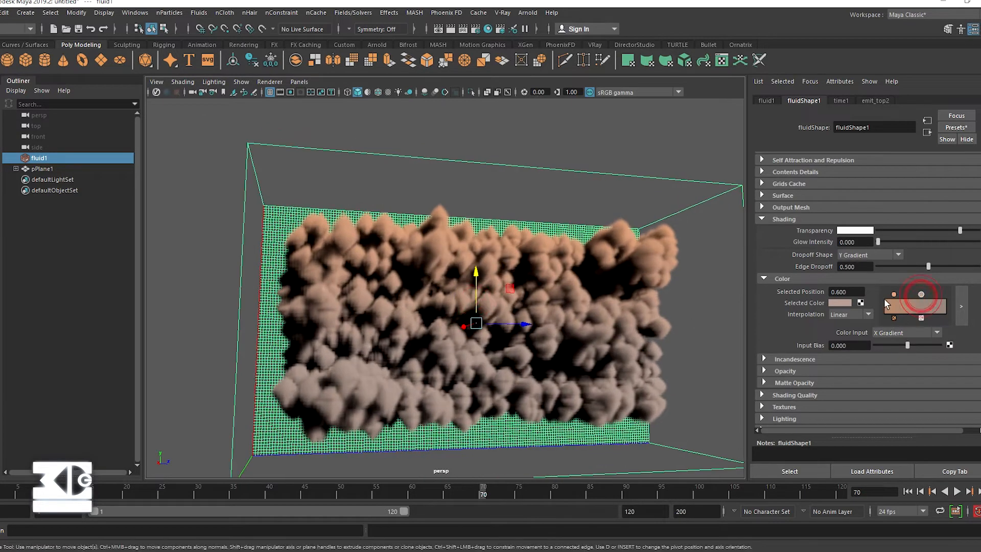
pyautogui.click(841, 303)
pyautogui.moveTo(820, 349)
pyautogui.mouseDown()
pyautogui.moveTo(838, 350)
pyautogui.moveTo(824, 340)
pyautogui.mouseUp()
pyautogui.scroll(-3, 627, 338)
pyautogui.keyDown('alt'); pyautogui.moveTo(582, 335); pyautogui.dragTo(560, 328); pyautogui.keyUp('alt')
pyautogui.scroll(3, 626, 342)
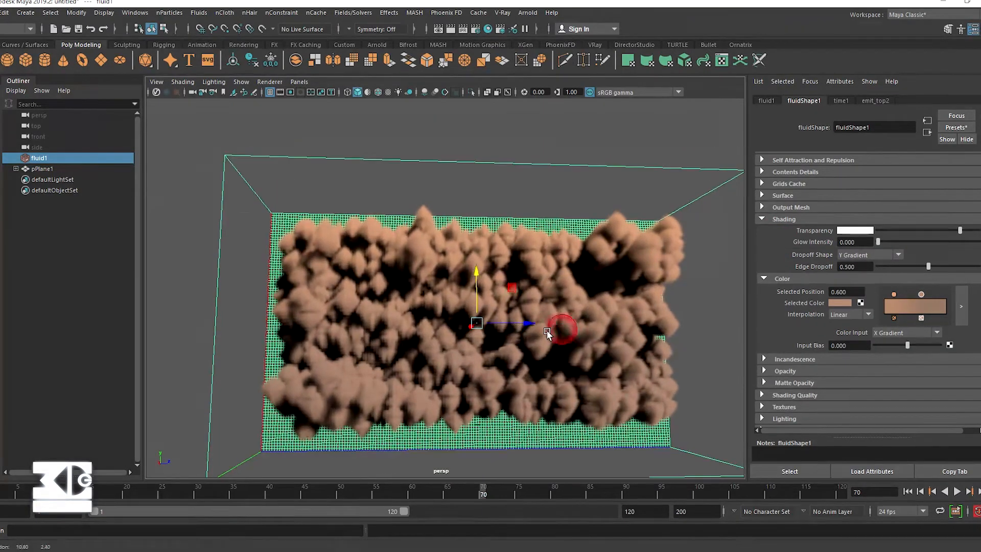
# Step: Collapse the fluid's Color and Shading attribute groups
pyautogui.click(762, 278)
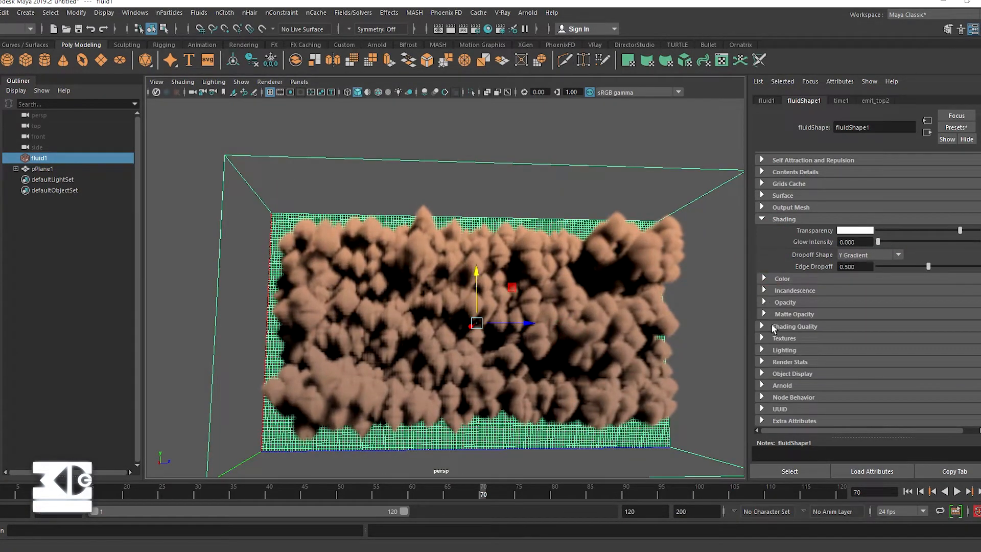
pyautogui.click(763, 218)
pyautogui.scroll(2, 767, 301)
pyautogui.scroll(2, 781, 307)
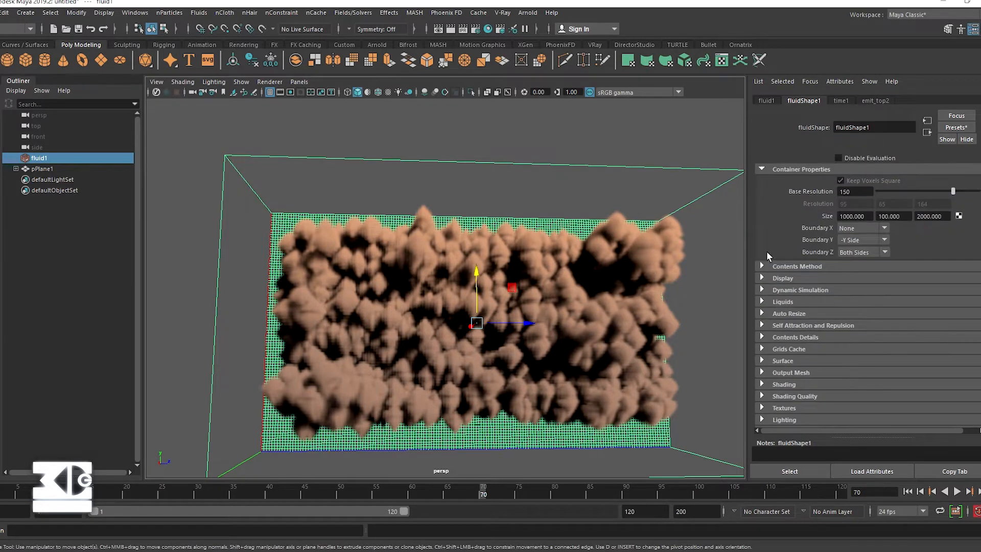
# Step: Set the emit_top2 emitter's Turbulence to 500 and its Density/Voxel/Sec to 10
pyautogui.click(875, 100)
pyautogui.scroll(-3, 797, 307)
pyautogui.click(863, 331)
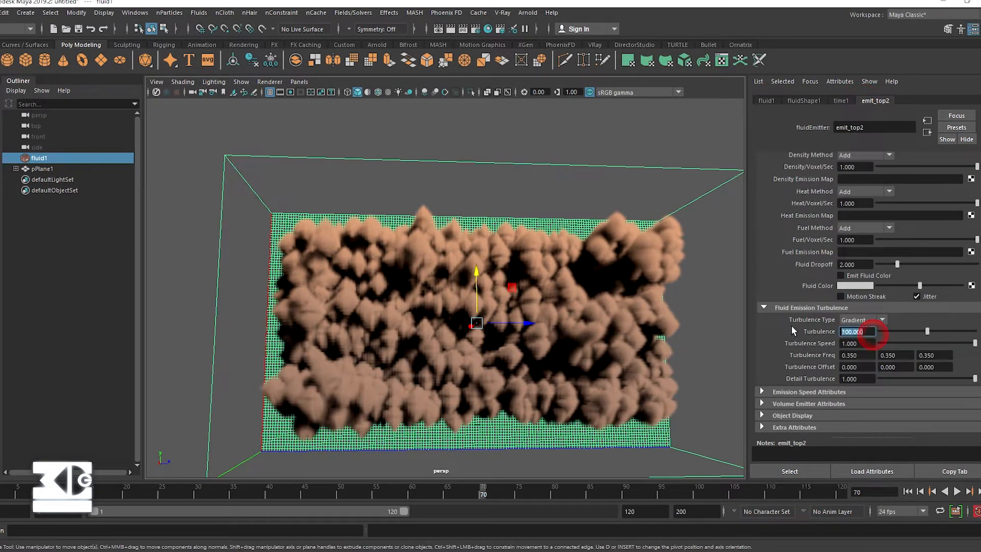
pyautogui.write('500')
pyautogui.press('Return')
pyautogui.click(792, 307)
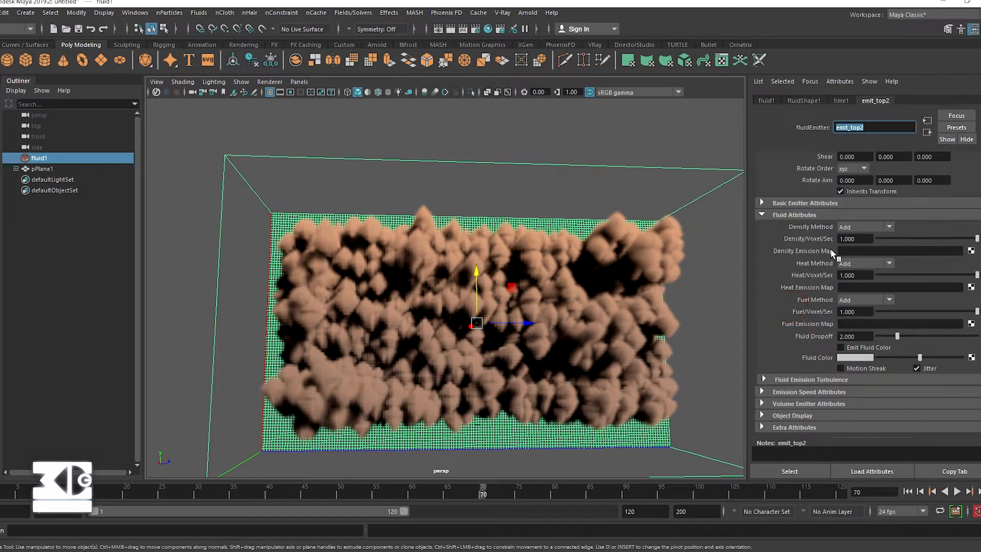
pyautogui.click(854, 239)
pyautogui.write('10')
pyautogui.press('Return')
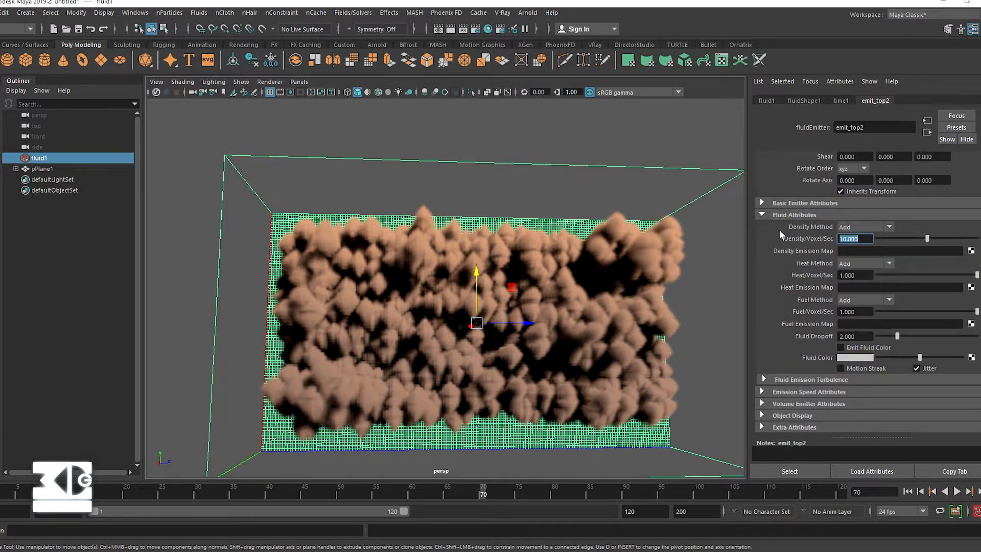
# Step: Play the fluid simulation from the first frame, stop it at frame 53 and inspect the cloud shapes
pyautogui.click(907, 491)
pyautogui.hotkey('alt', 'v')
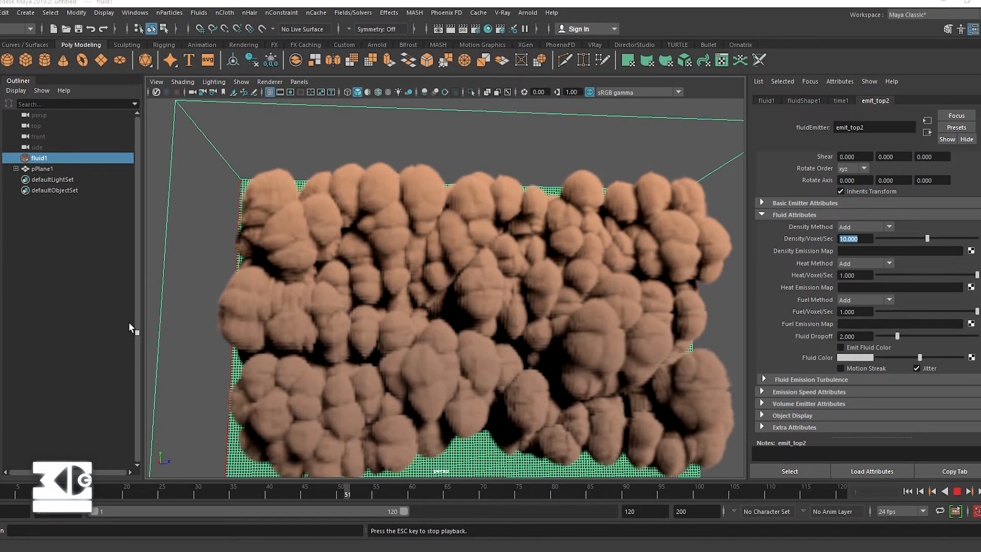
pyautogui.press('Escape')
pyautogui.scroll(-3, 586, 396)
pyautogui.keyDown('alt'); pyautogui.moveTo(548, 329); pyautogui.dragTo(585, 332); pyautogui.keyUp('alt')
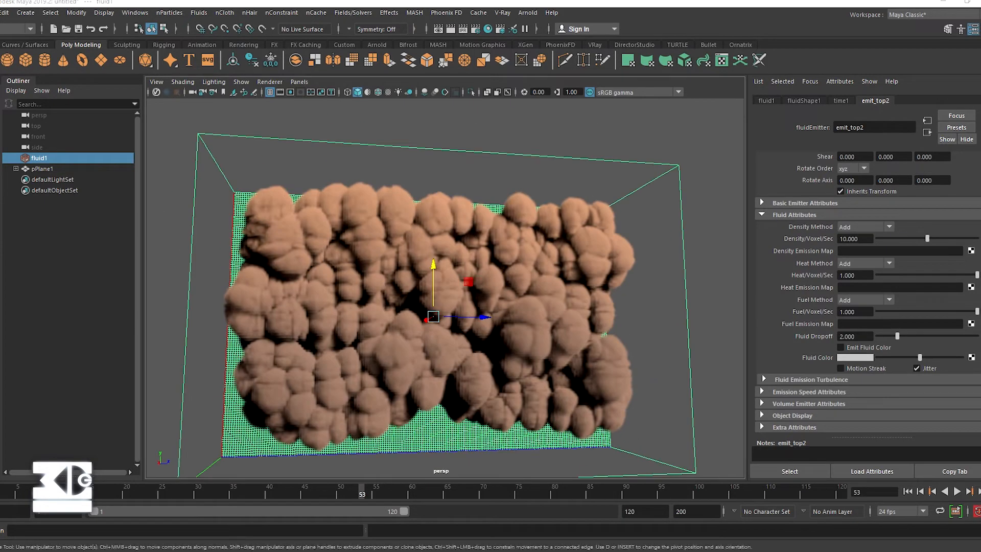
# Step: Switch to the video player, review the motion in the "large scale storm03" clip, and return to Maya
pyautogui.hotkey('alt', 'Tab')
pyautogui.click(513, 518)
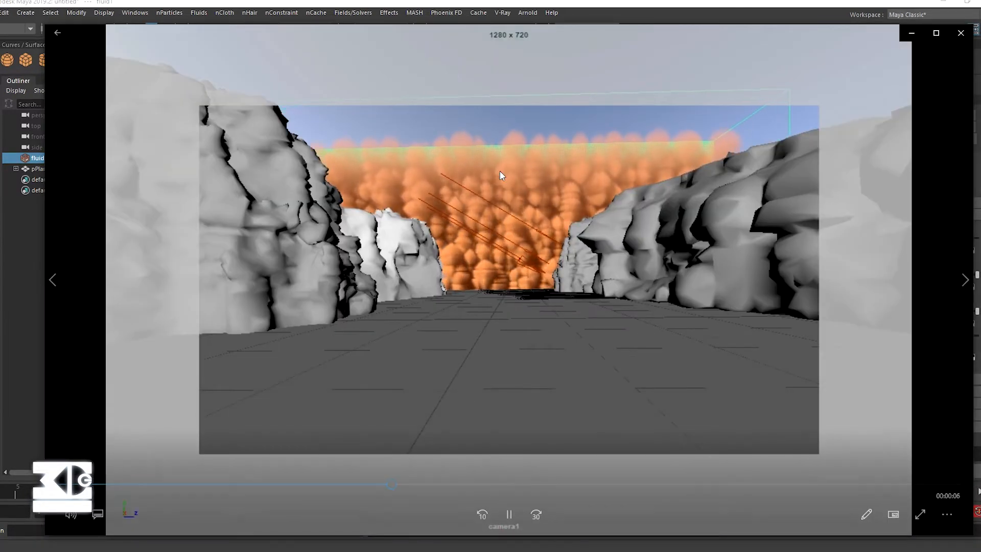
pyautogui.moveTo(586, 484); pyautogui.dragTo(740, 479)
pyautogui.click(509, 514)
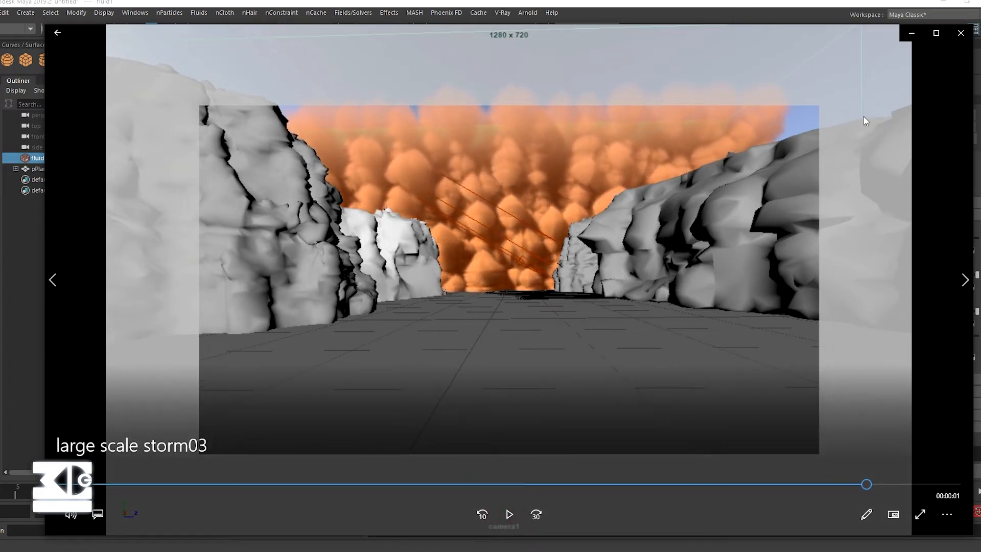
pyautogui.click(378, 483)
pyautogui.click(509, 514)
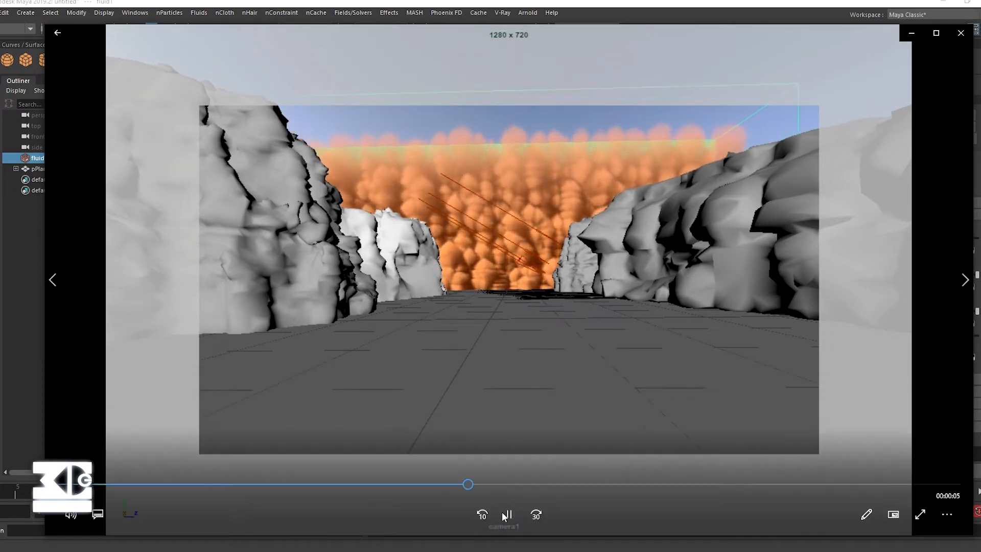
pyautogui.click(505, 514)
pyautogui.click(911, 33)
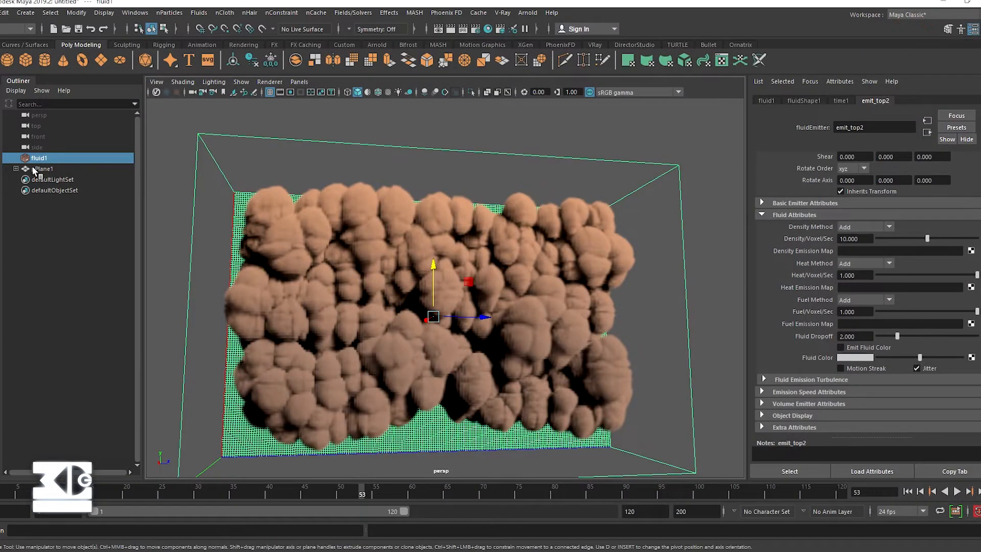
# Step: Set a key on the fluid's Simulation Rate Scale with value 1.000 at frame 1
pyautogui.scroll(2, 791, 266)
pyautogui.scroll(-1, 802, 261)
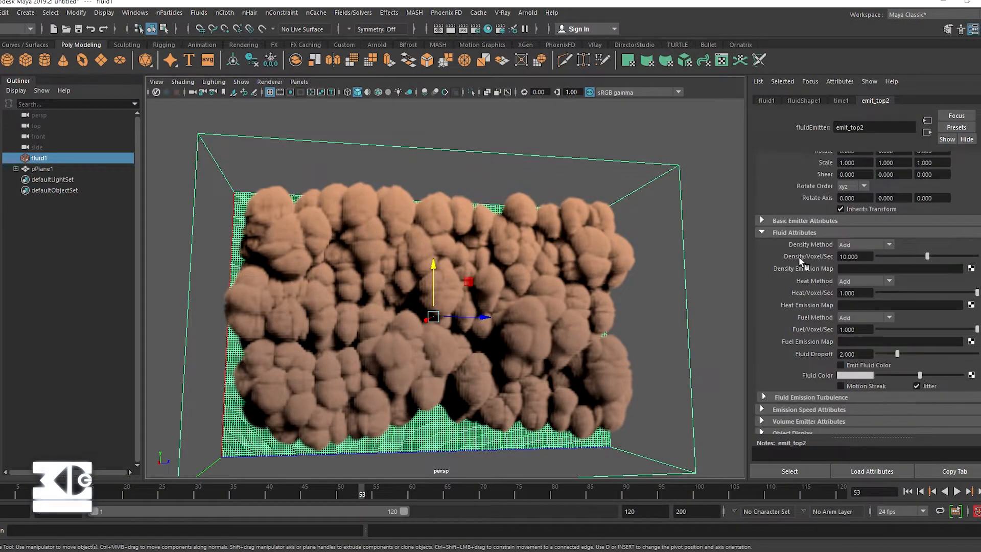
pyautogui.click(793, 100)
pyautogui.click(782, 290)
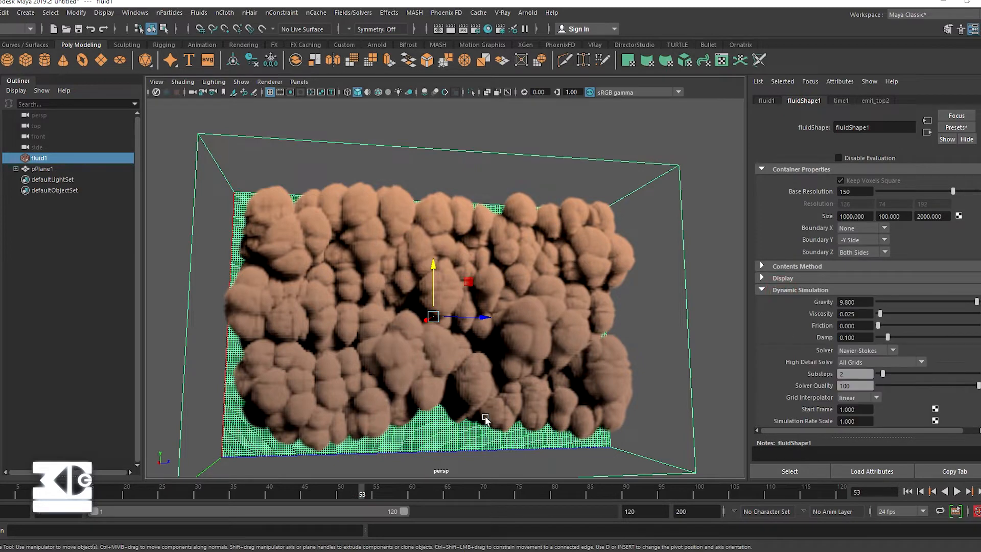
pyautogui.scroll(-2, 795, 348)
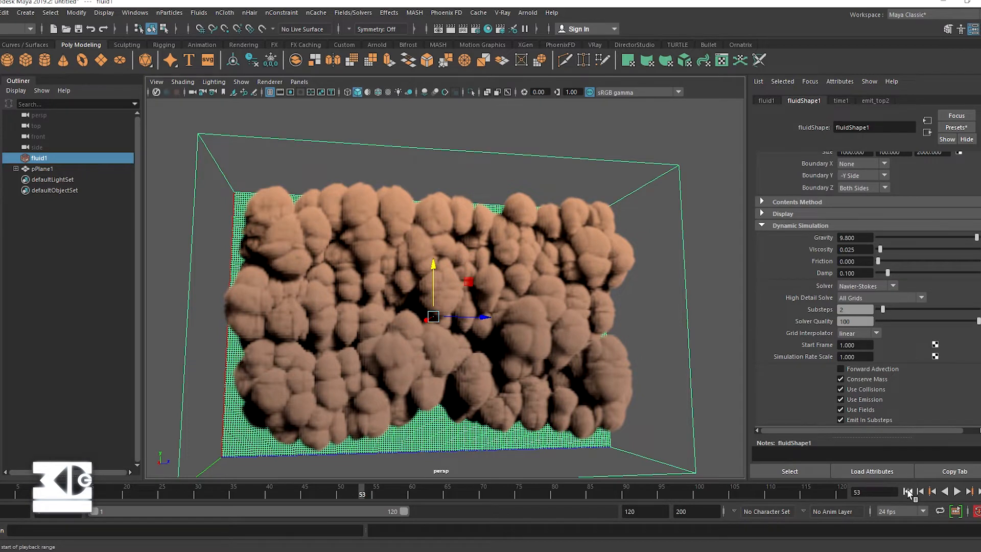
pyautogui.click(909, 492)
pyautogui.rightClick(855, 357)
pyautogui.click(858, 377)
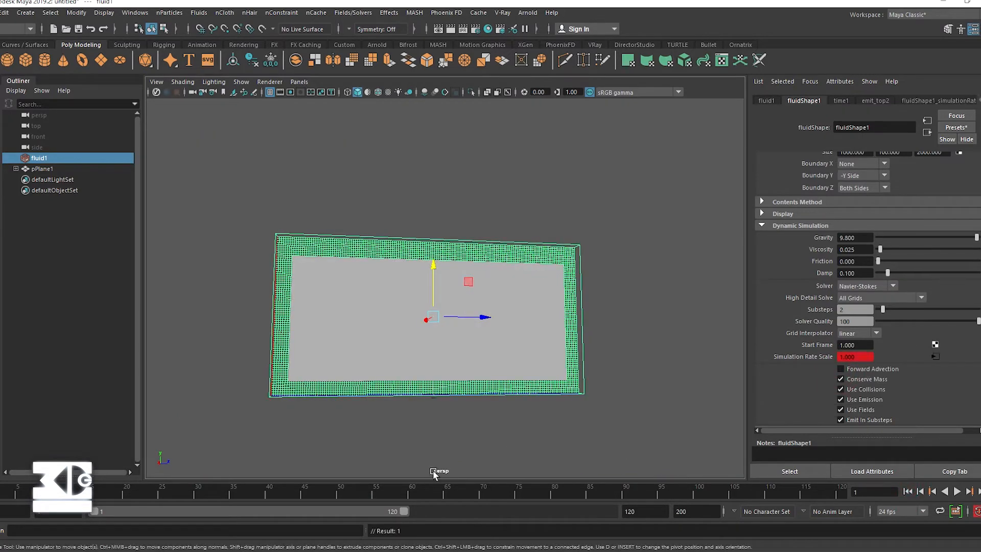
# Step: Key the fluid's Simulation Rate Scale at 0.1 on frame 50 and return to the first frame
pyautogui.click(336, 497)
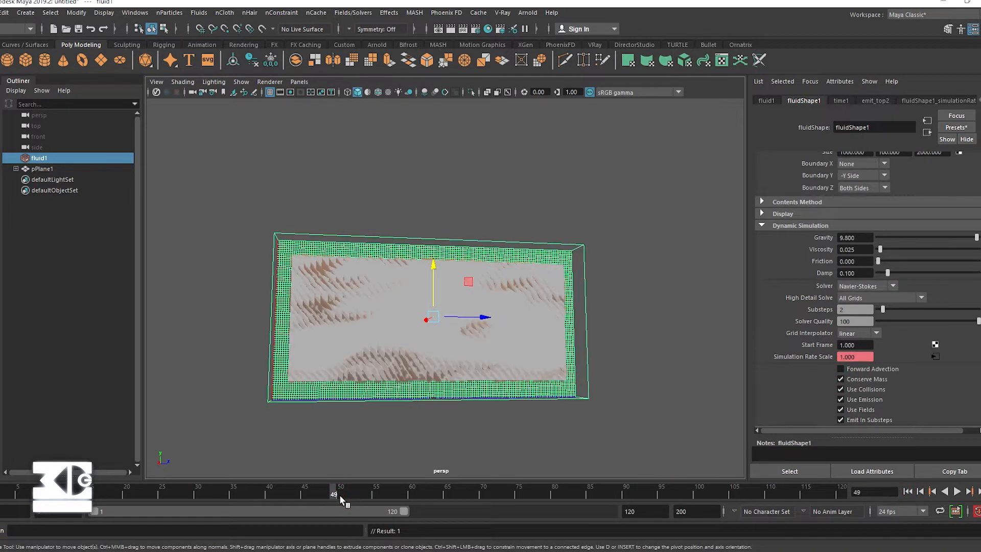
pyautogui.click(338, 496)
pyautogui.moveTo(862, 360); pyautogui.dragTo(750, 350)
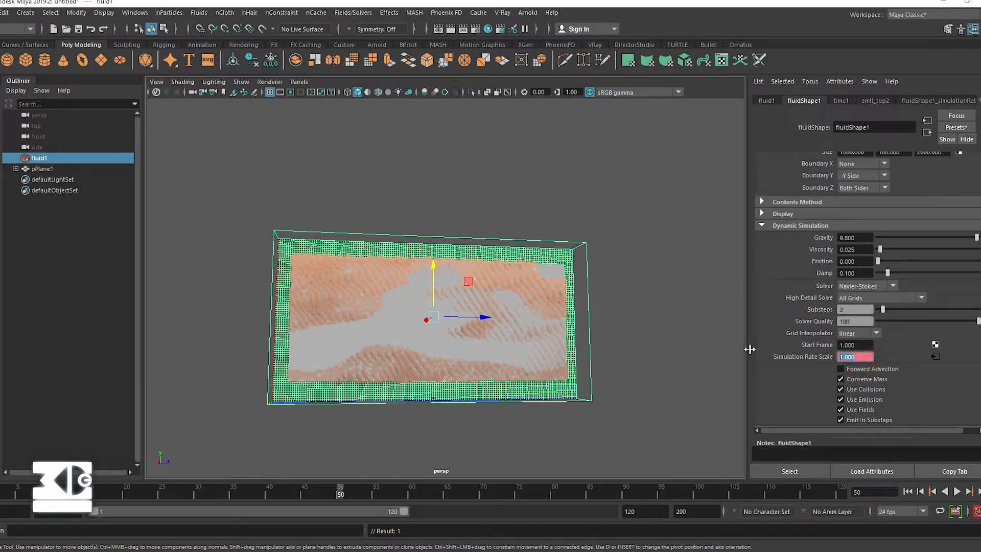
pyautogui.write('00.1')
pyautogui.press('Return')
pyautogui.rightClick(801, 354)
pyautogui.click(817, 370)
pyautogui.click(908, 492)
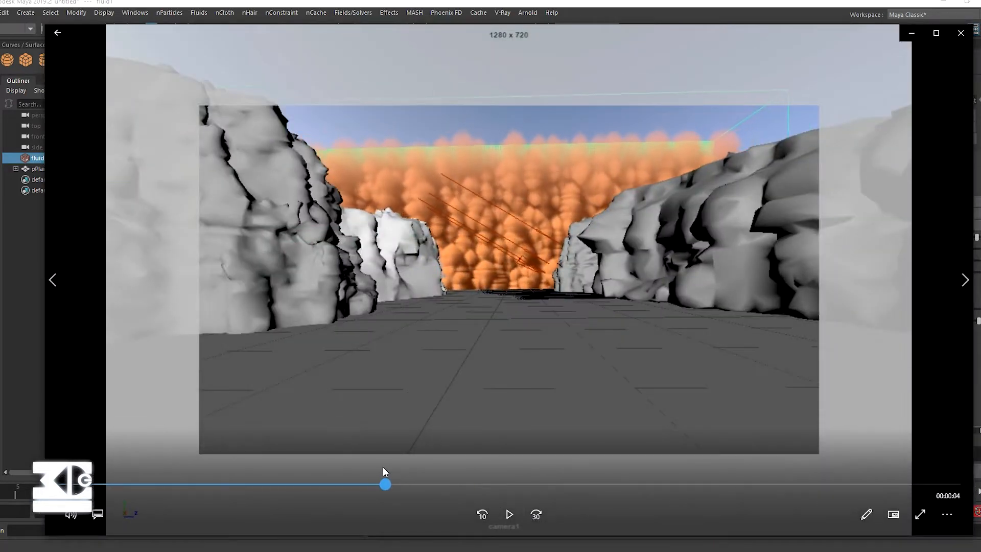
# Step: Review the "large scale storm03" clip and the next storm clip in the video player to study the storm's motion
pyautogui.click(510, 515)
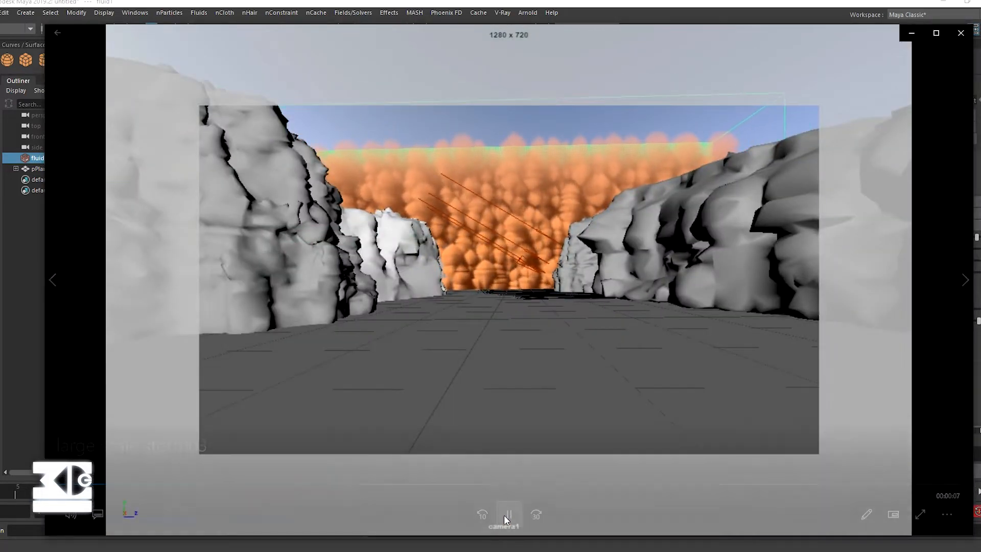
pyautogui.press('space')
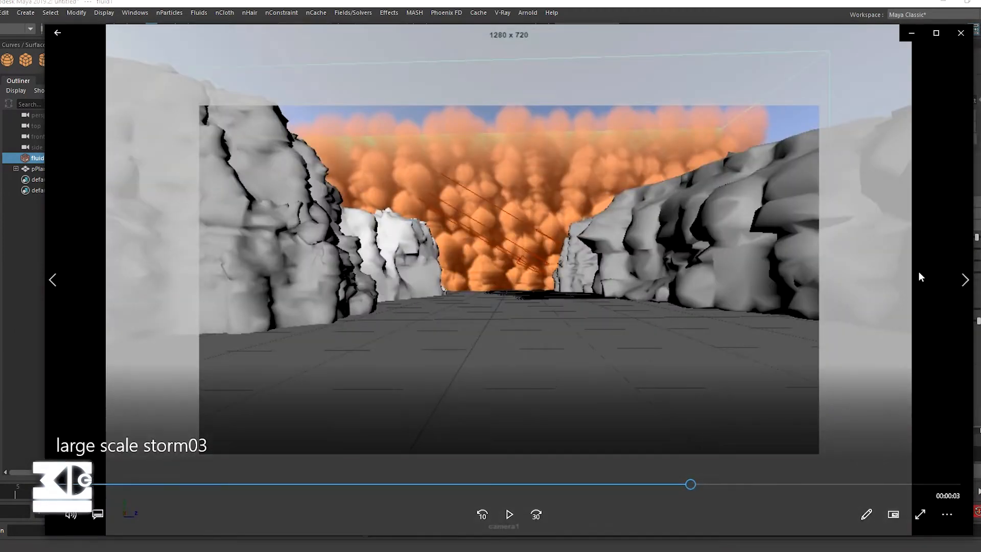
pyautogui.click(965, 280)
pyautogui.click(509, 515)
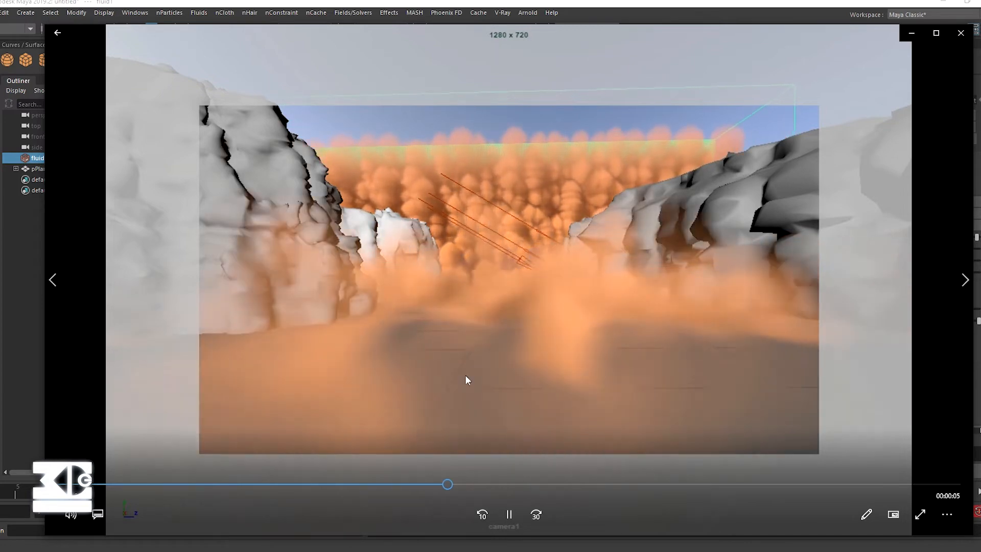
pyautogui.click(509, 514)
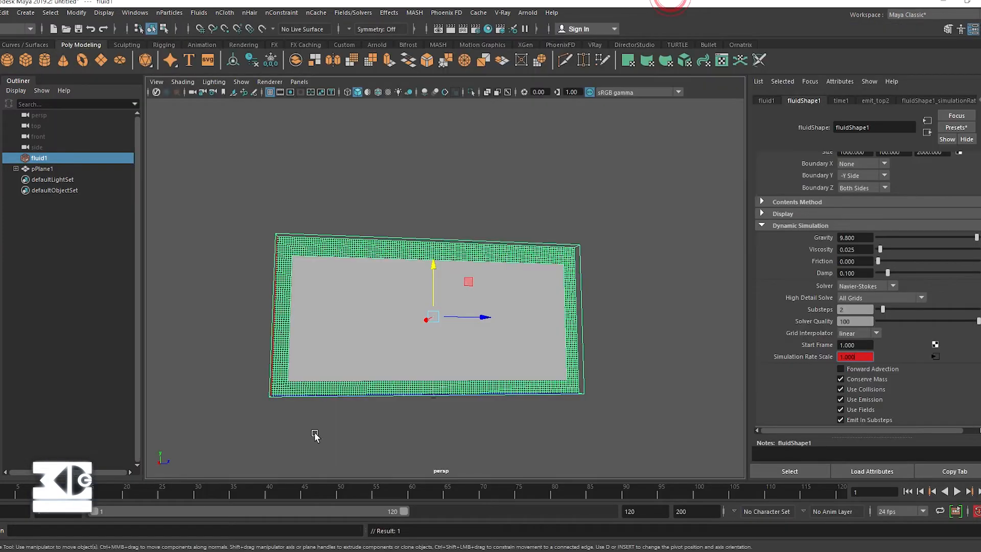
# Step: Start a new empty scene in place of the current fluid setup
pyautogui.click(1, 13)
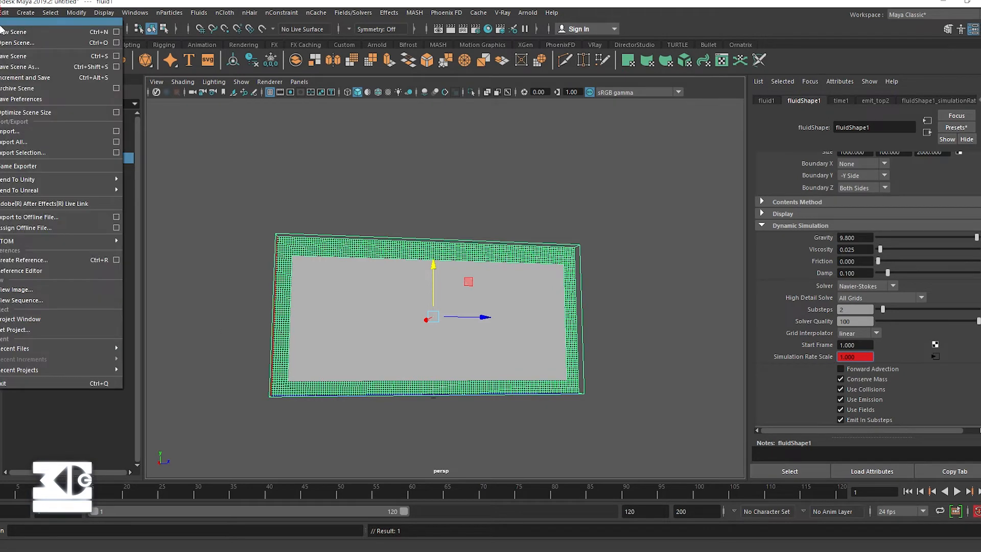
pyautogui.click(10, 30)
pyautogui.click(482, 284)
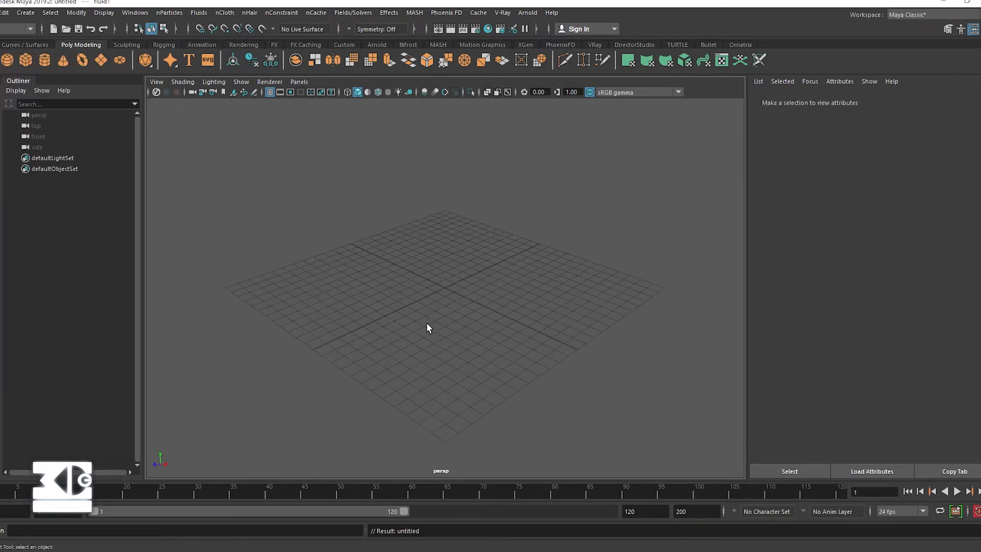
pyautogui.scroll(-5, 422, 312)
pyautogui.scroll(3, 421, 311)
pyautogui.keyDown('alt'); pyautogui.moveTo(421, 310); pyautogui.dragTo(443, 294); pyautogui.keyUp('alt')
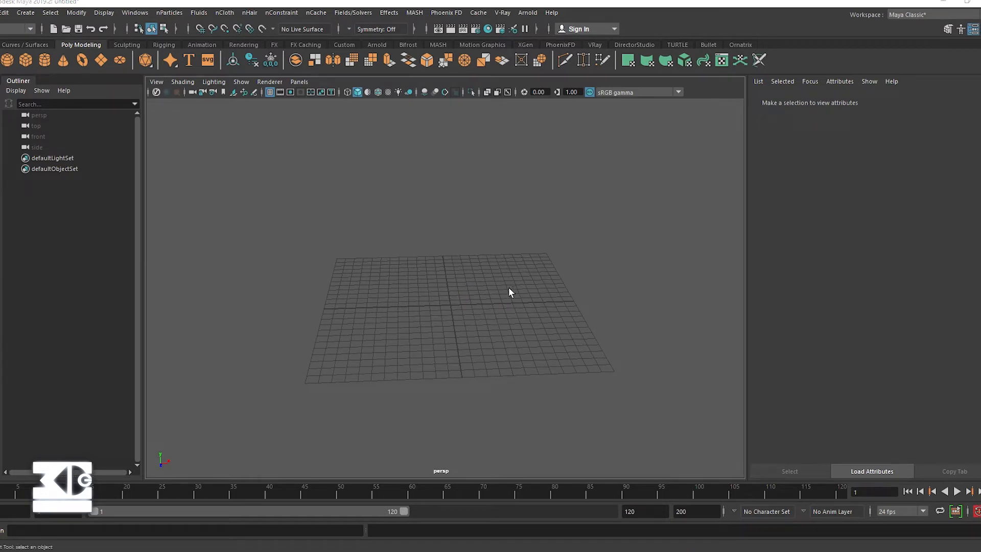
# Step: Create a polygon plane at the origin and stretch it along X into a wide rectangle
pyautogui.click(101, 59)
pyautogui.press('r')
pyautogui.moveTo(498, 303); pyautogui.dragTo(587, 306)
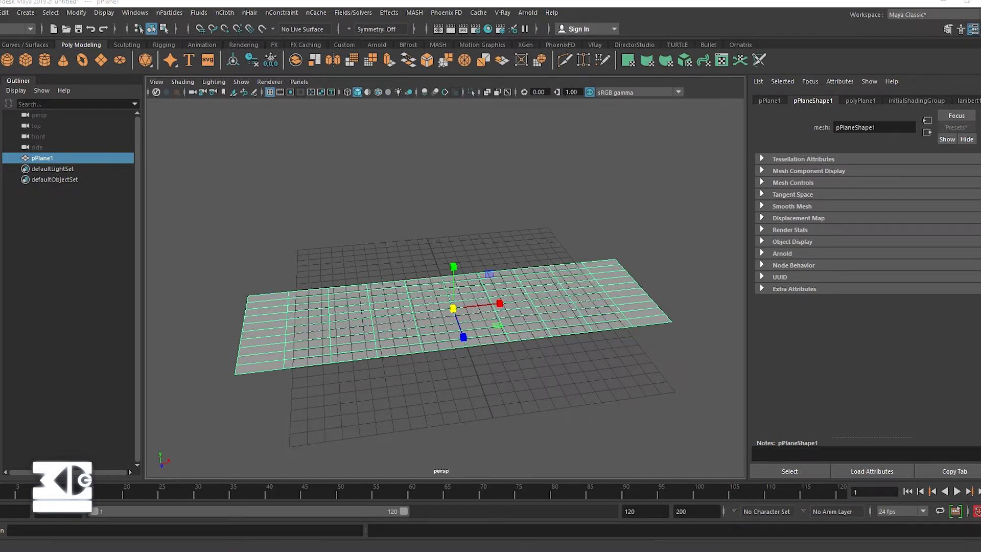
# Step: Connect a Ramp texture to the Color attribute of the plane's lambert1 material
pyautogui.click(968, 100)
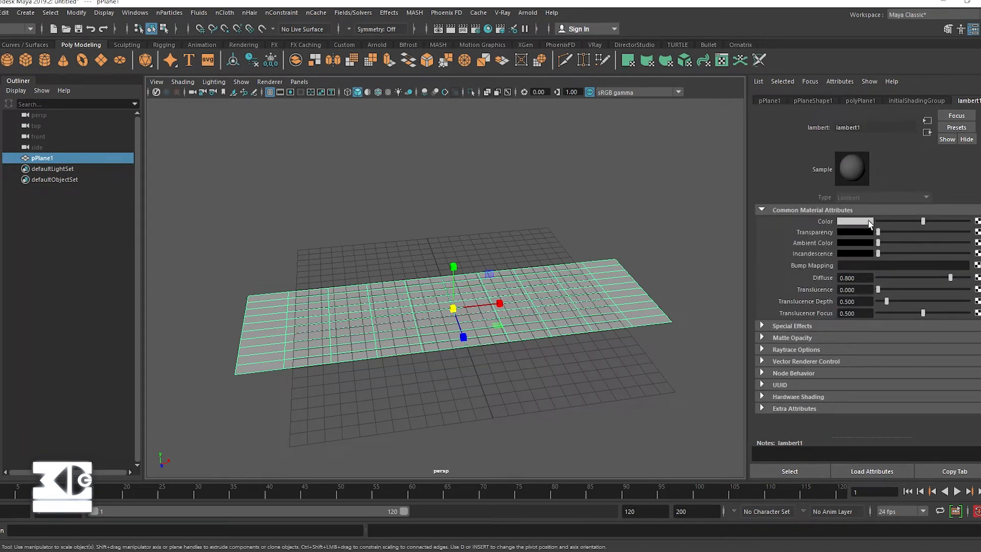
pyautogui.click(977, 220)
pyautogui.scroll(-5, 706, 434)
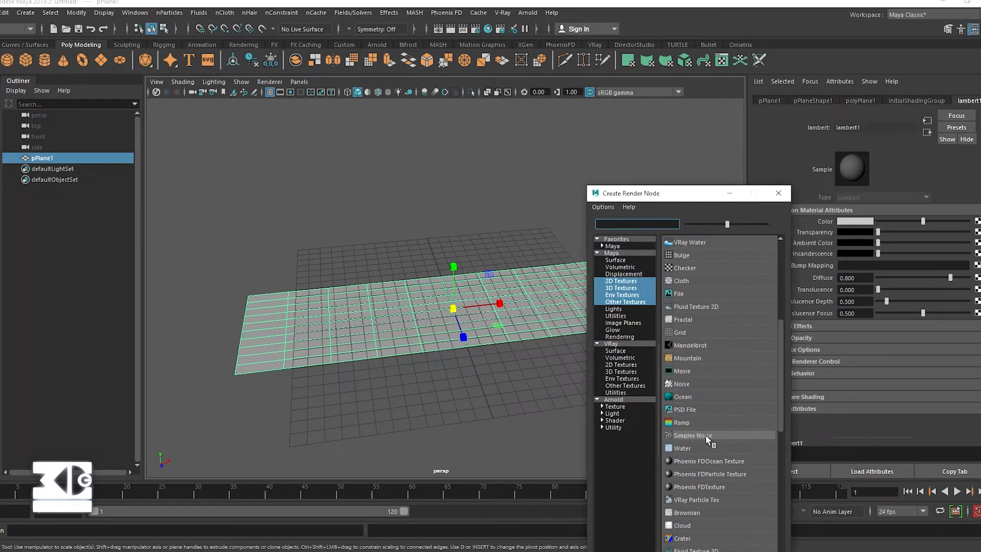
pyautogui.click(684, 424)
pyautogui.moveTo(684, 424); pyautogui.dragTo(394, 306, button='middle')
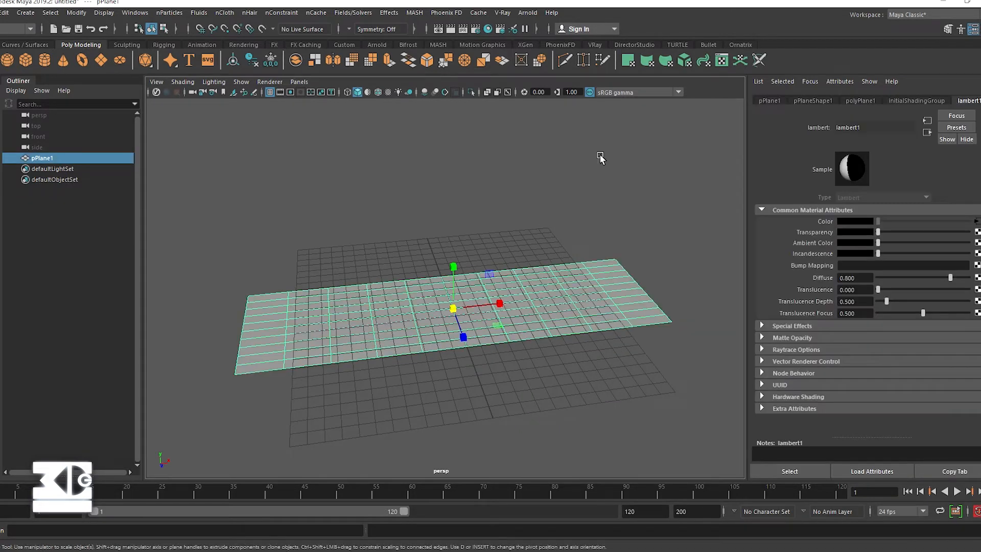
# Step: Turn on textured viewport display and move the ramp's white color marker to about position 0.254
pyautogui.click(388, 93)
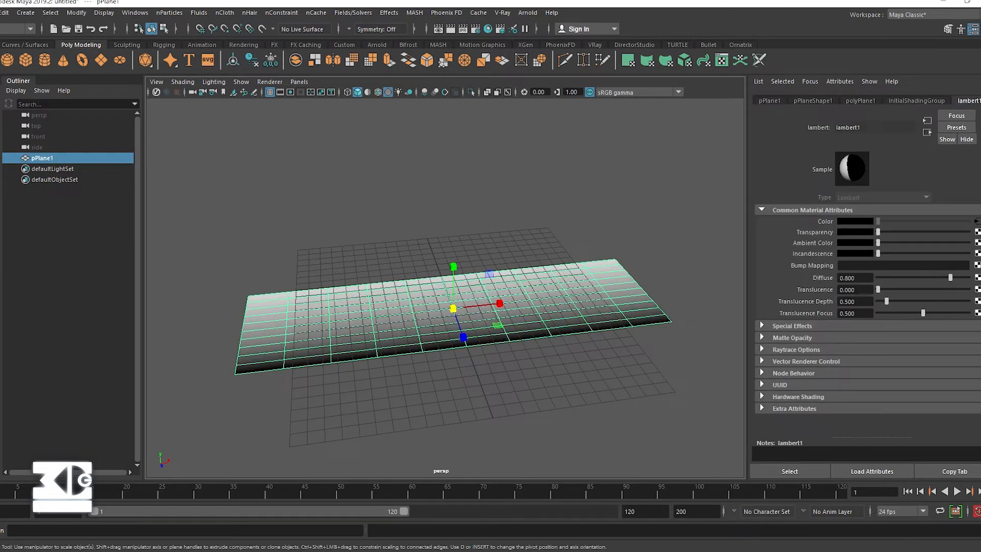
pyautogui.click(976, 221)
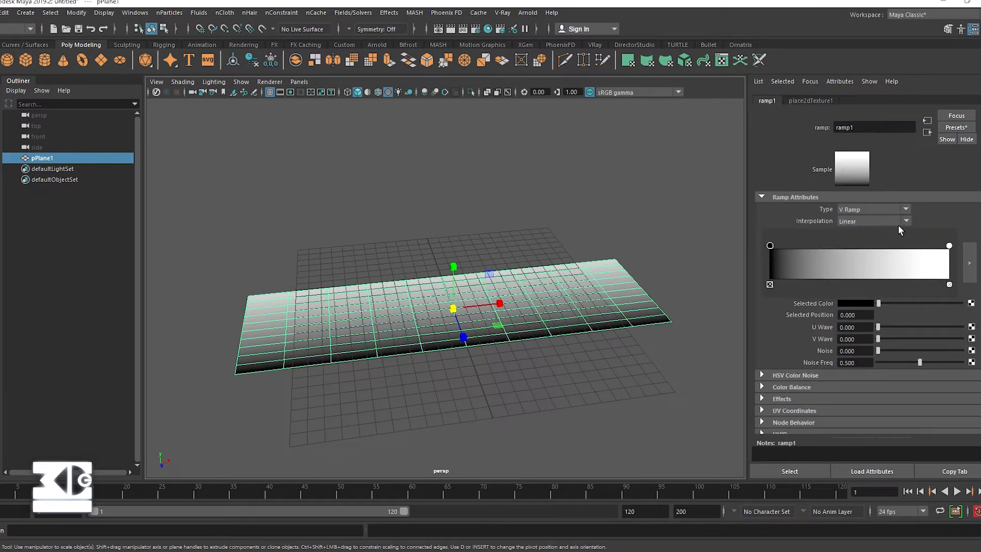
pyautogui.click(769, 246)
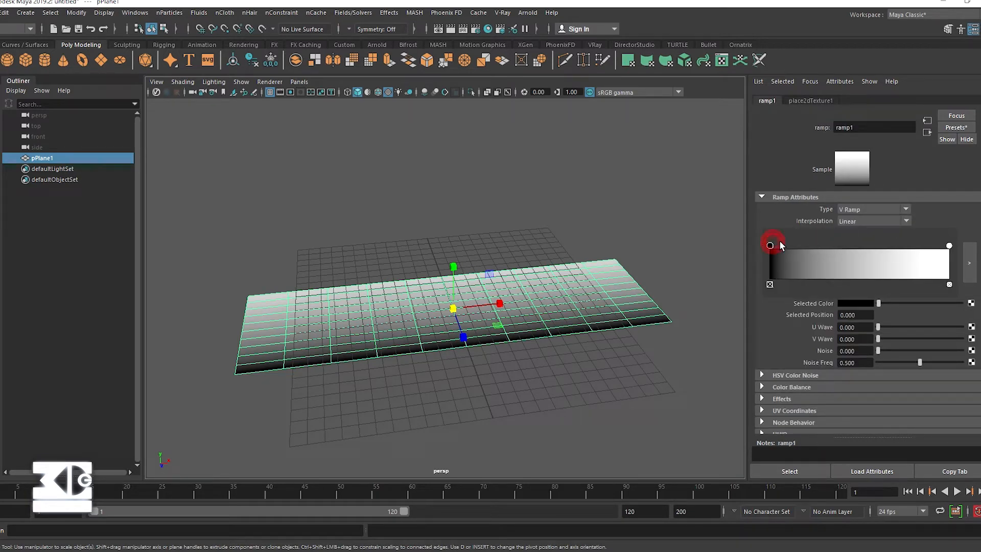
pyautogui.moveTo(949, 247); pyautogui.dragTo(814, 247)
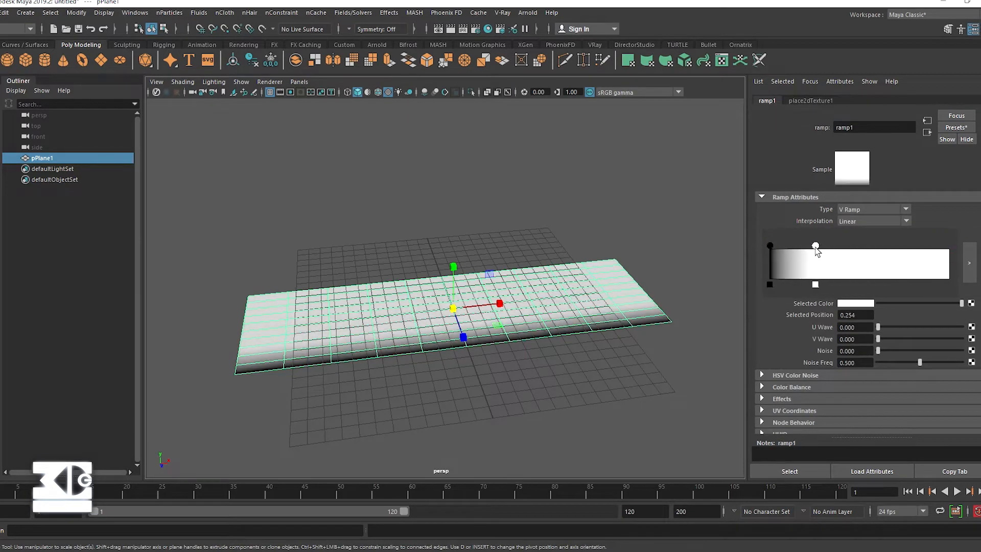
# Step: Add a black color marker to the ramp at about position 0.385, beyond the white one
pyautogui.click(838, 247)
pyautogui.click(852, 305)
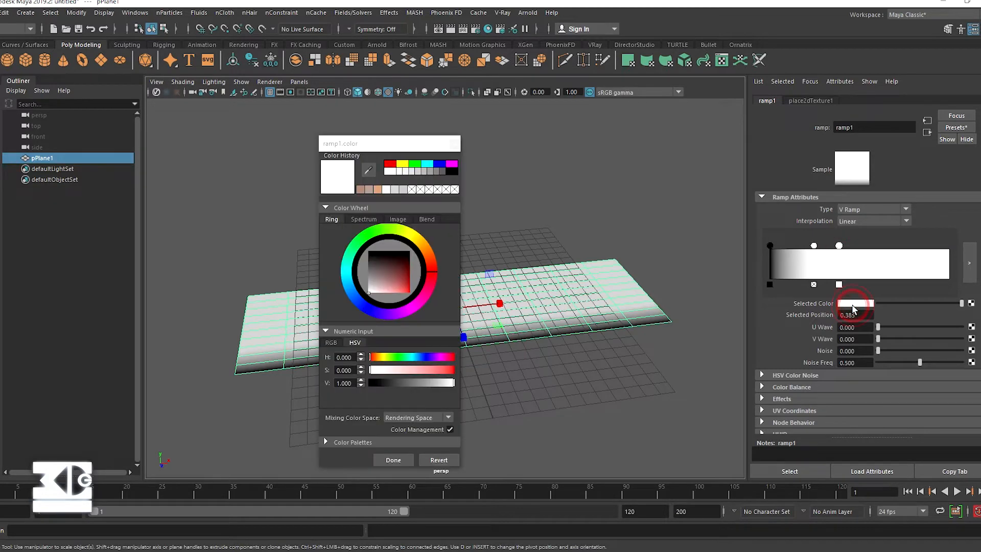
pyautogui.click(371, 382)
pyautogui.click(455, 144)
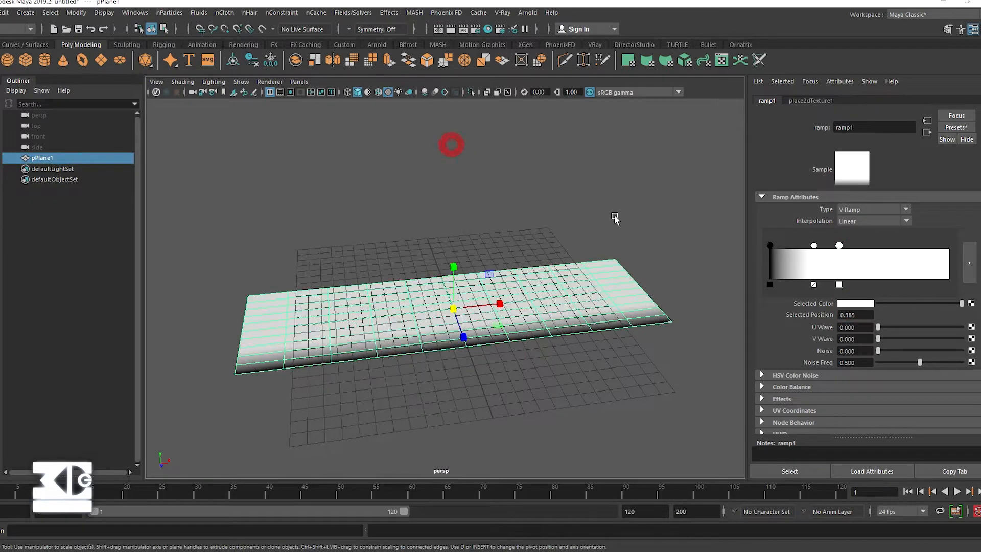
pyautogui.click(857, 306)
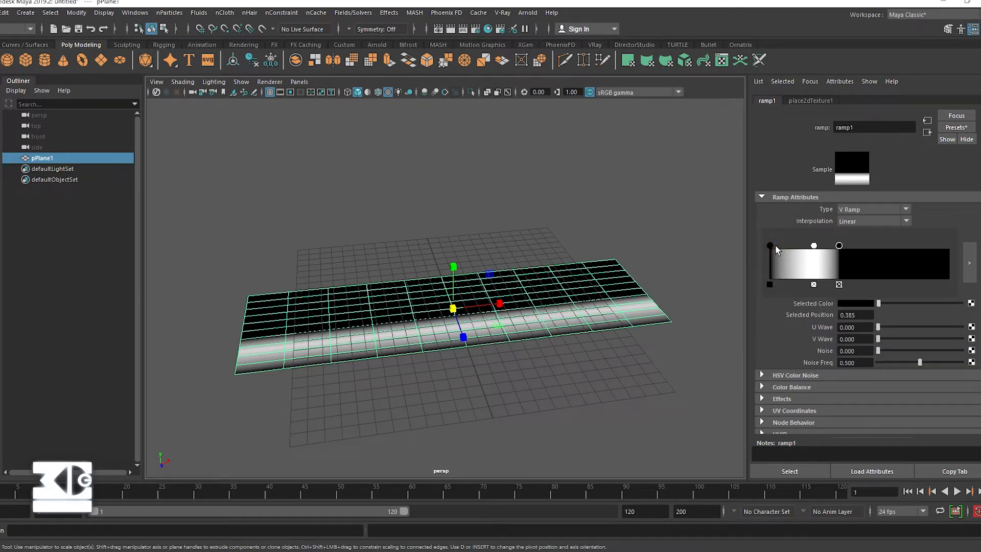
# Step: Set the ramp interpolation to None and narrow the white band with black markers at 0 and about 0.272
pyautogui.moveTo(770, 246); pyautogui.dragTo(799, 246)
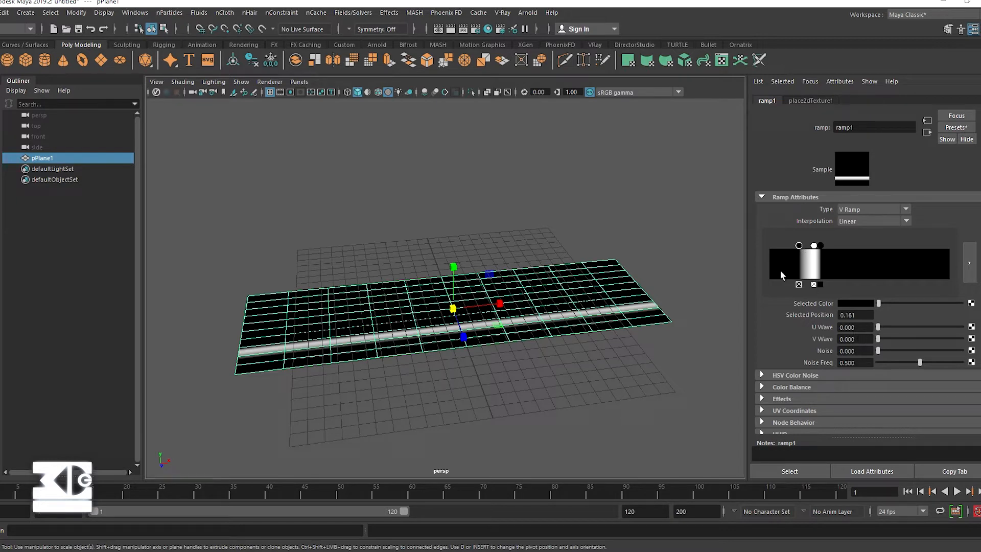
pyautogui.click(873, 221)
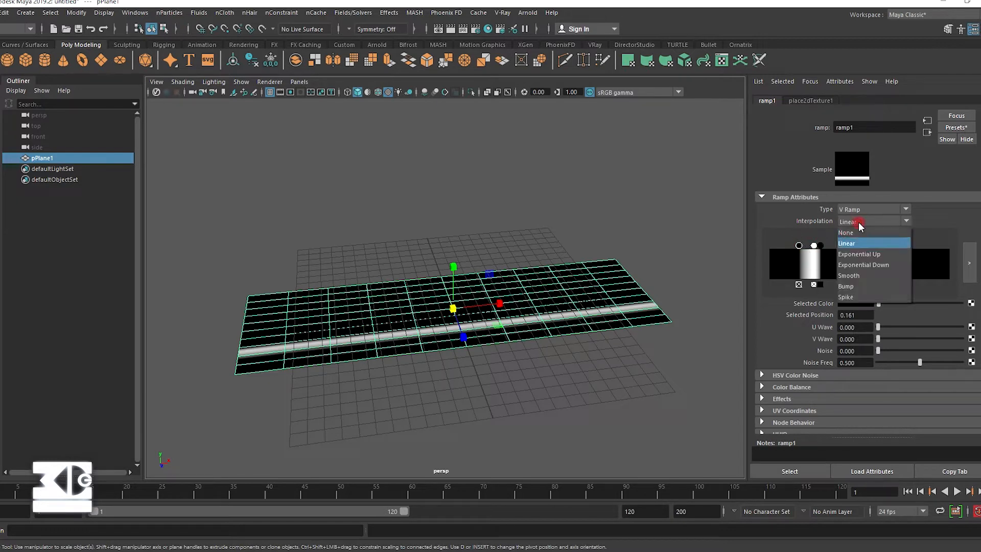
pyautogui.click(853, 228)
pyautogui.moveTo(795, 245); pyautogui.dragTo(770, 246)
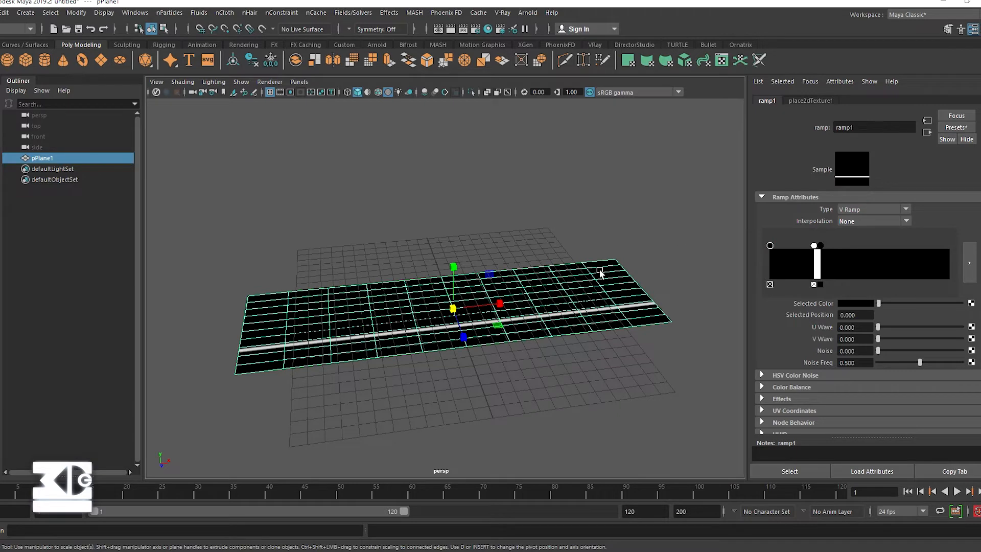
pyautogui.keyDown('alt'); pyautogui.moveTo(598, 267); pyautogui.dragTo(483, 325); pyautogui.keyUp('alt')
pyautogui.scroll(2, 486, 324)
pyautogui.click(819, 245)
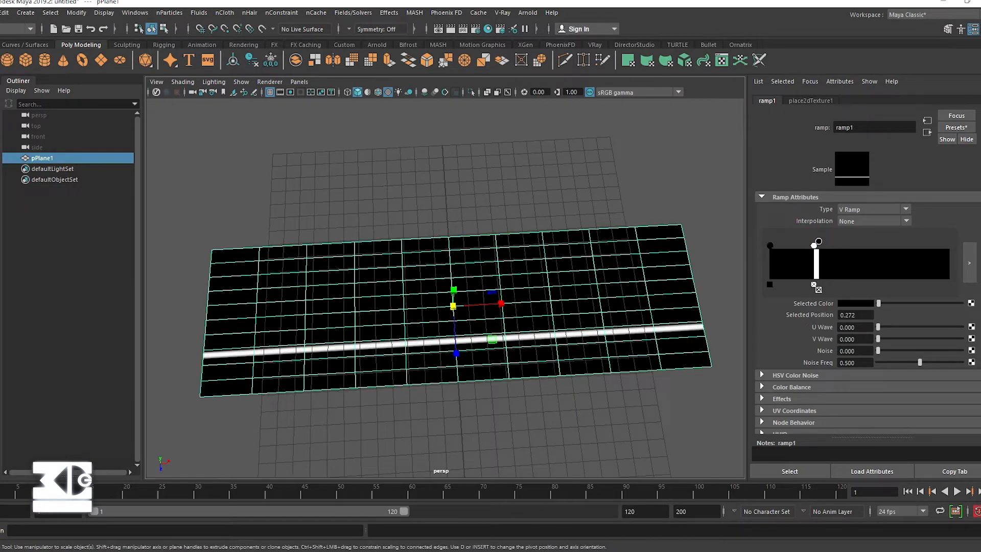
# Step: Distort the ramp's white band by setting its Noise to 0.277
pyautogui.moveTo(862, 352); pyautogui.dragTo(751, 350)
pyautogui.write('.25')
pyautogui.press('Return')
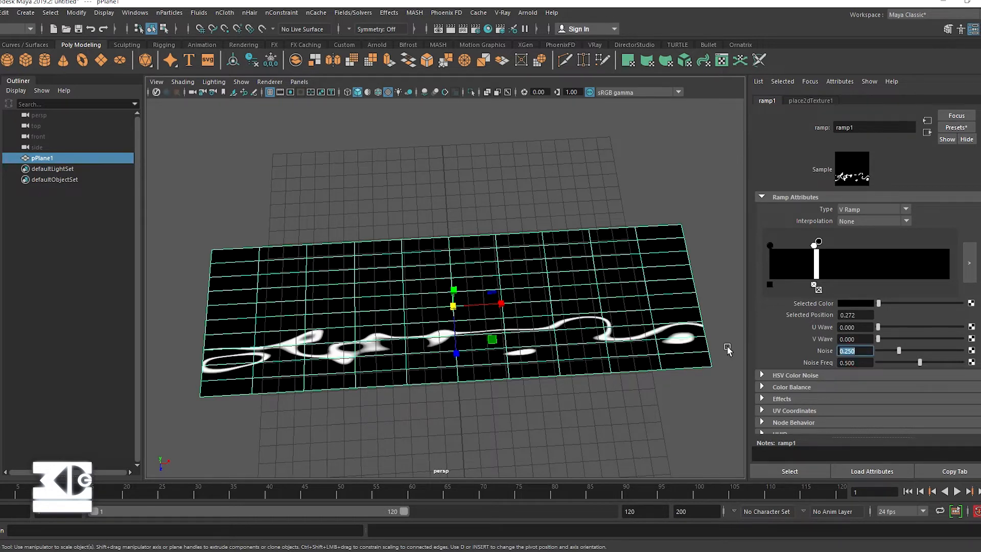
pyautogui.write('.277')
pyautogui.press('Return')
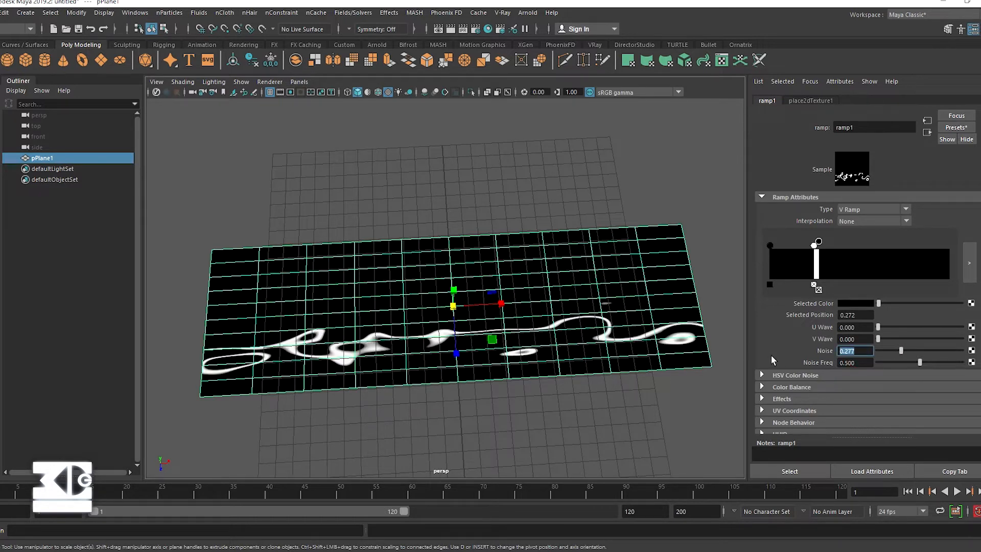
# Step: Try position 0 for the black marker beside the white band, and undo that change
pyautogui.moveTo(867, 316); pyautogui.dragTo(702, 322)
pyautogui.write('0')
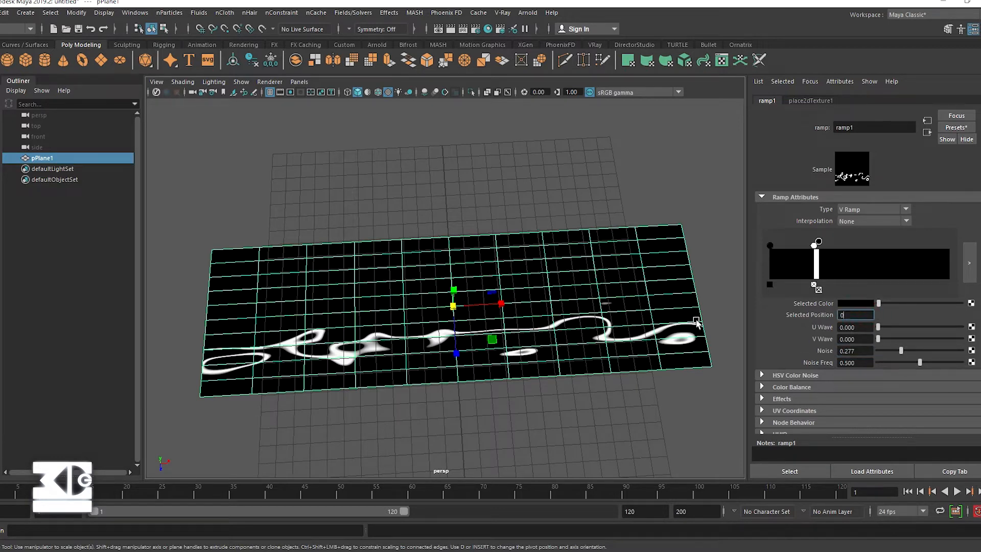
pyautogui.press('Return')
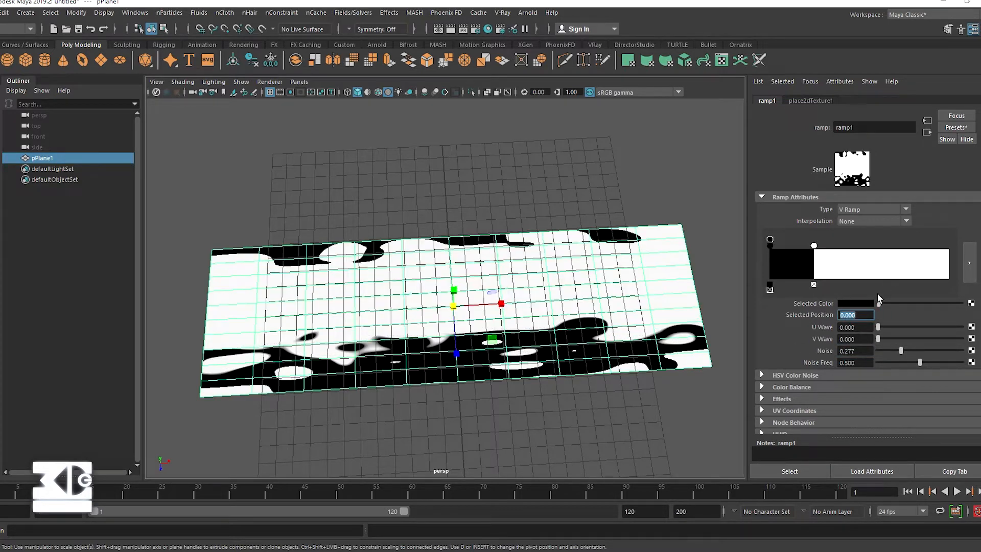
pyautogui.click(91, 29)
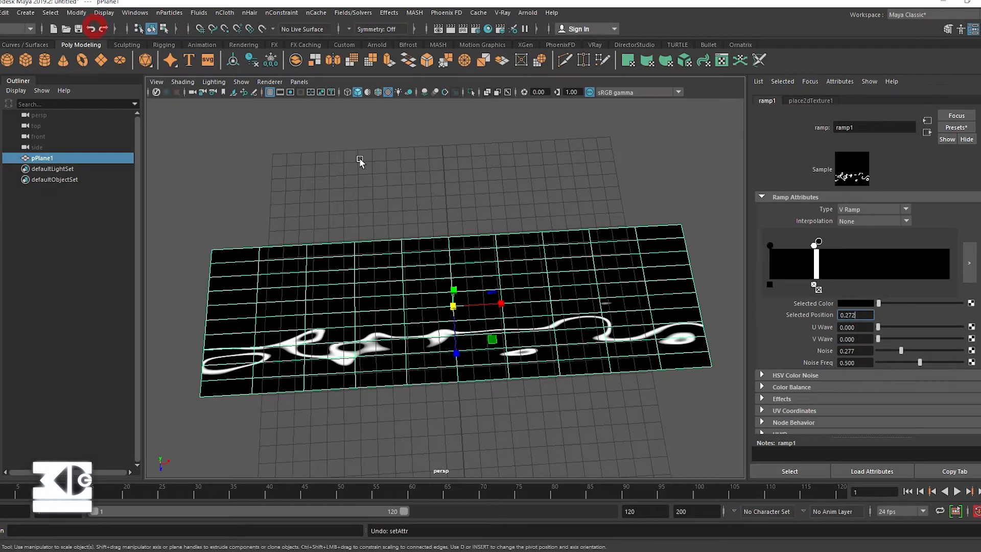
# Step: Set the ramp's V Wave to 0.1
pyautogui.click(815, 246)
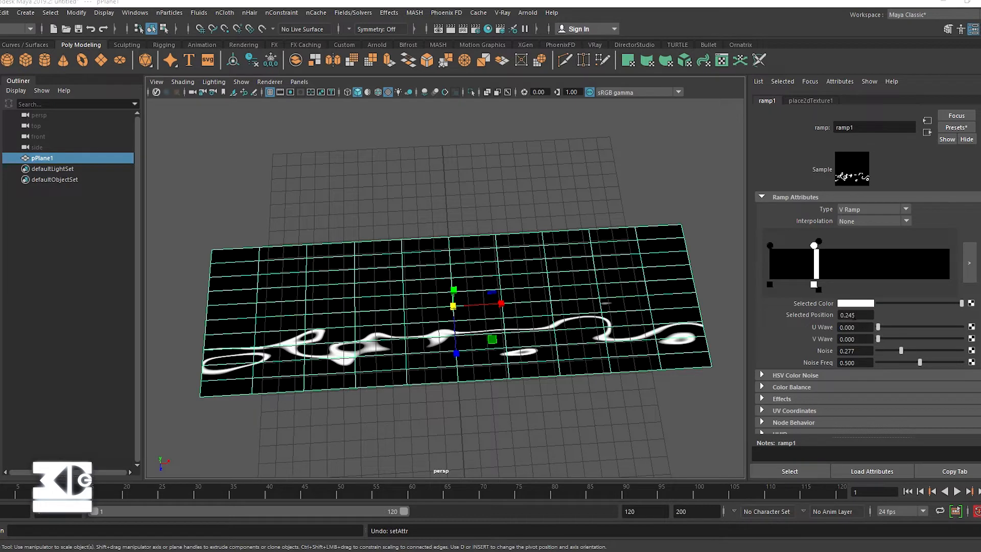
pyautogui.doubleClick(854, 338)
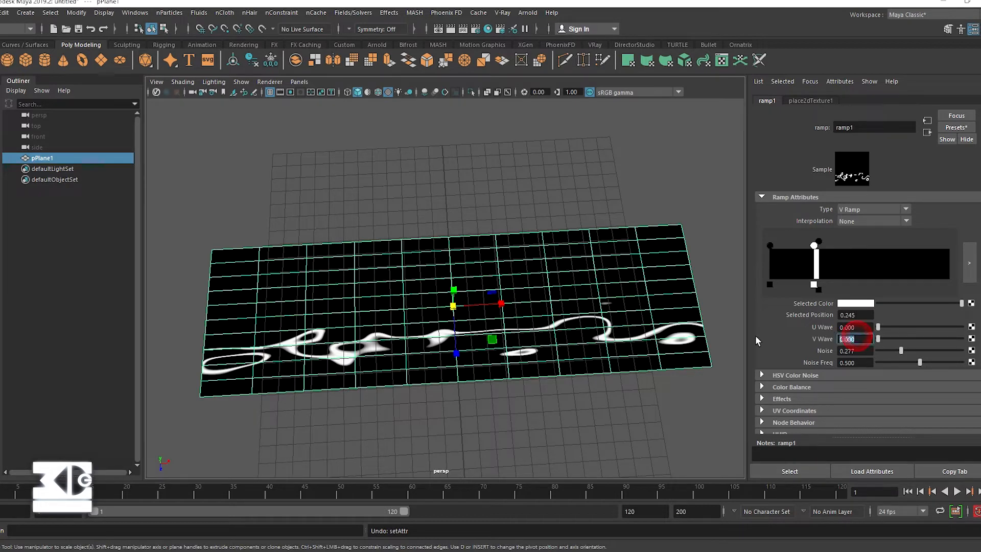
pyautogui.write('0.1')
pyautogui.press('Return')
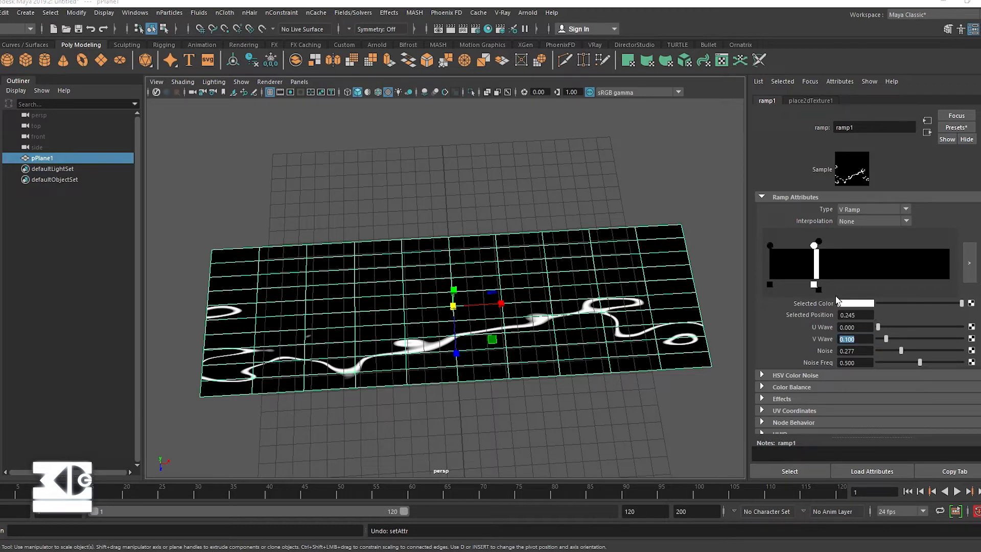
# Step: Key the V value of the ramp placement's Translate Frame at frame 1 with a value of -5
pyautogui.click(809, 98)
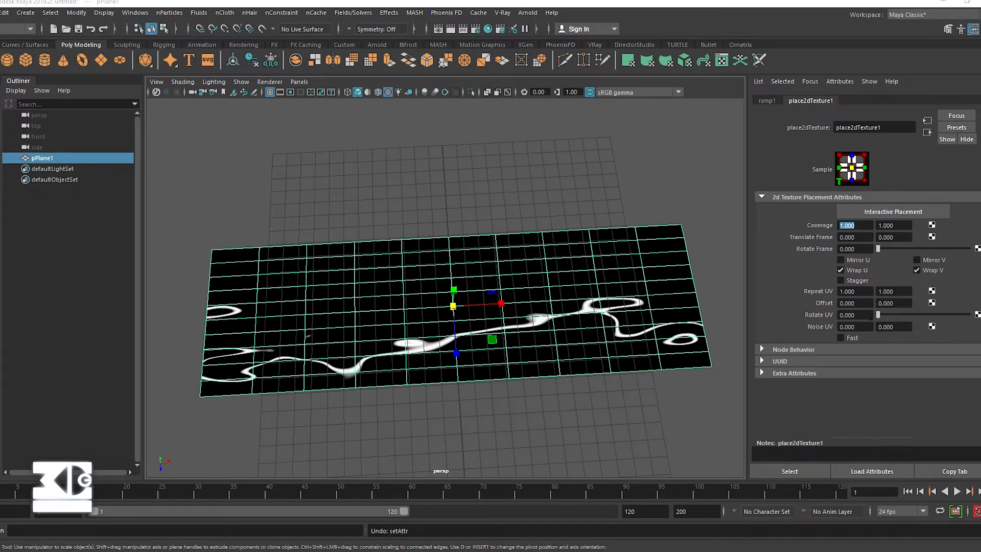
pyautogui.rightClick(929, 241)
pyautogui.click(920, 241)
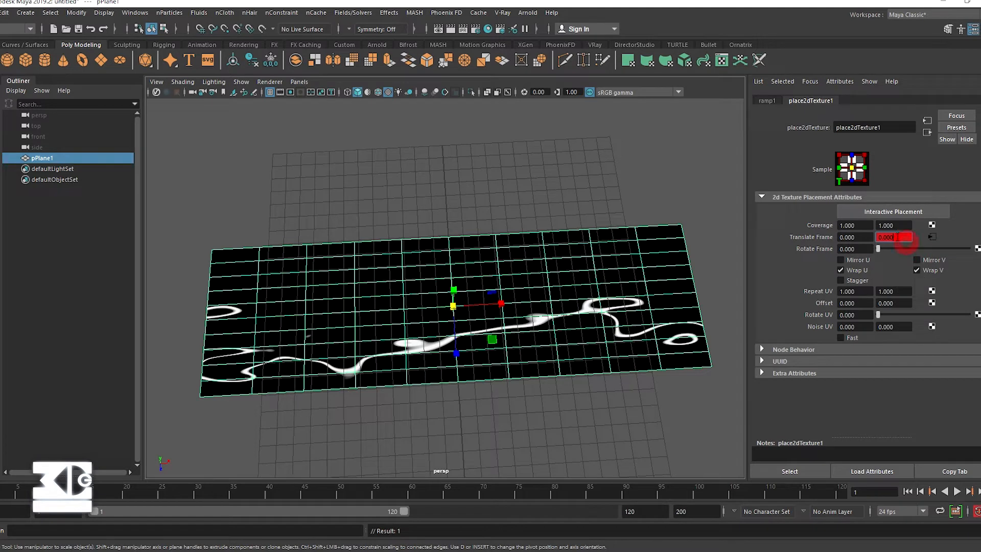
pyautogui.moveTo(904, 238); pyautogui.dragTo(696, 237)
pyautogui.write('-5')
pyautogui.press('Return')
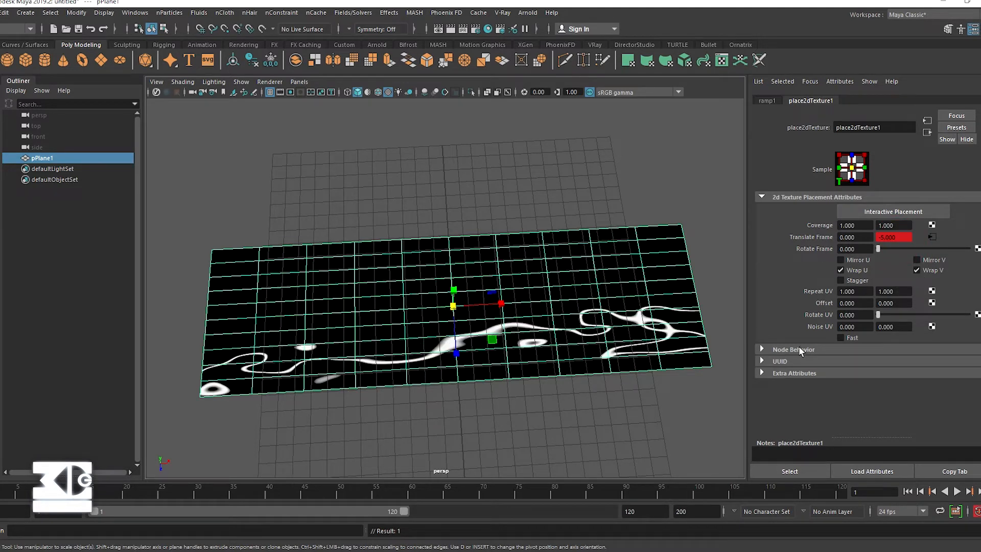
# Step: Extend the playback range to frame 200 and set Translate Frame V to 0 at frame 150
pyautogui.moveTo(404, 511); pyautogui.dragTo(628, 492)
pyautogui.moveTo(898, 237); pyautogui.dragTo(727, 250)
pyautogui.write('0')
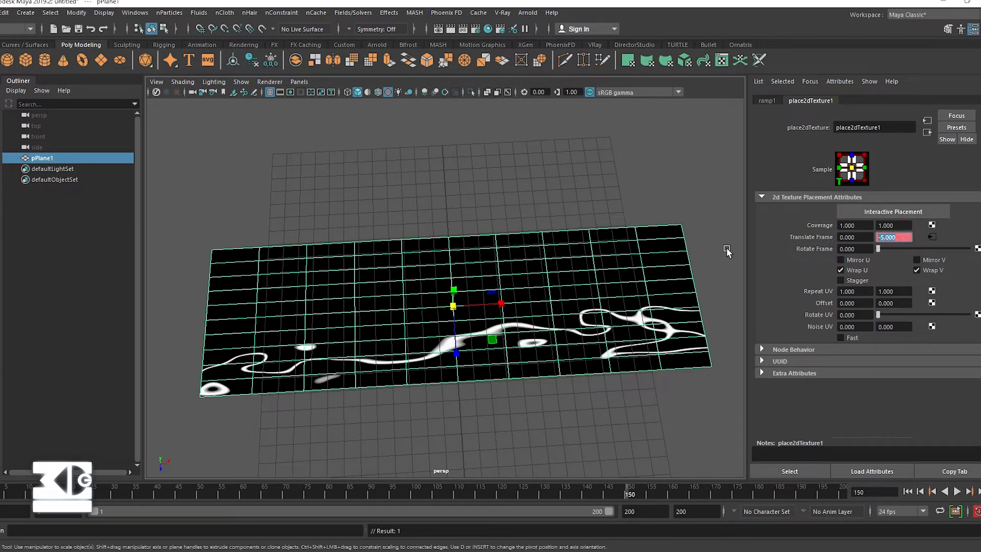
pyautogui.press('Return')
# Step: Play back the ramp animation on the plane and return to frame 1
pyautogui.click(910, 492)
pyautogui.click(957, 491)
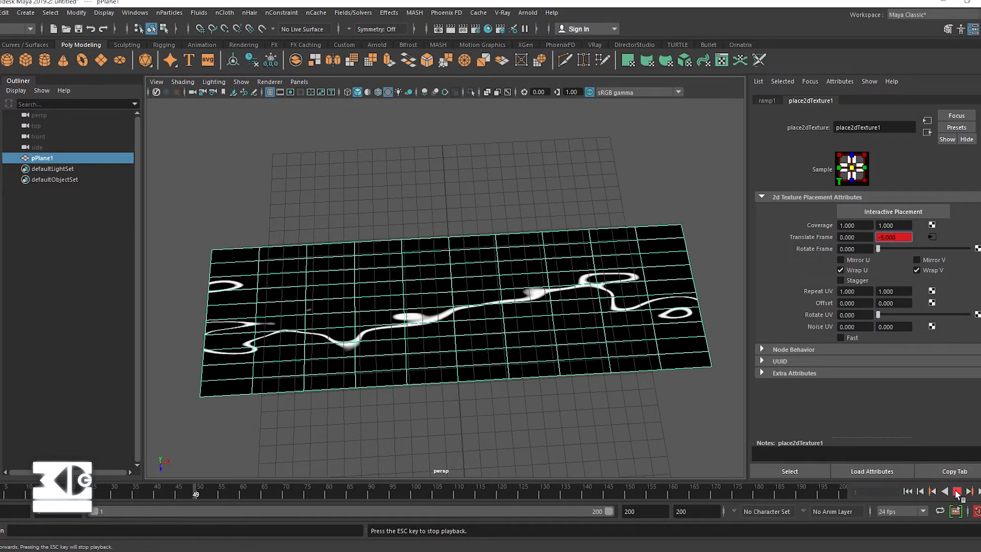
pyautogui.click(956, 491)
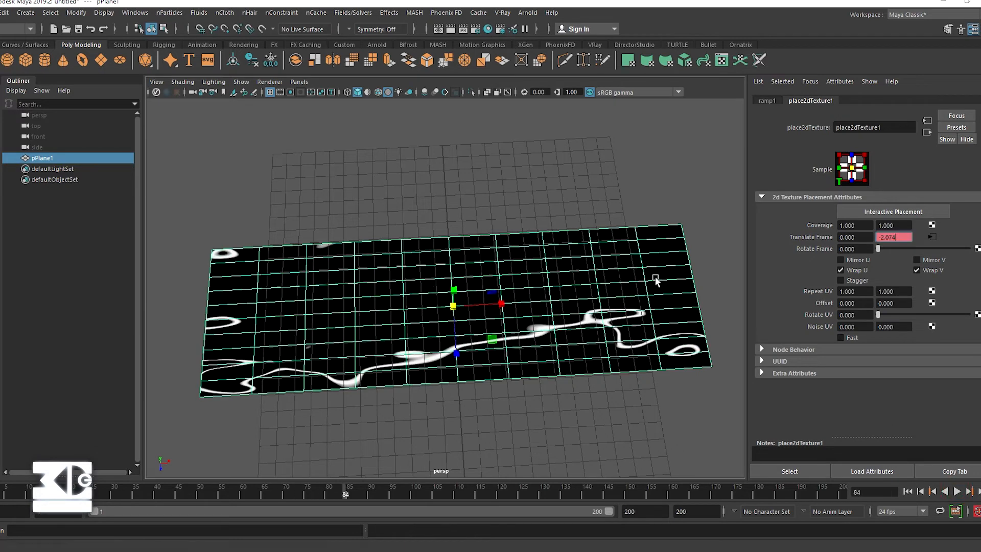
pyautogui.click(907, 491)
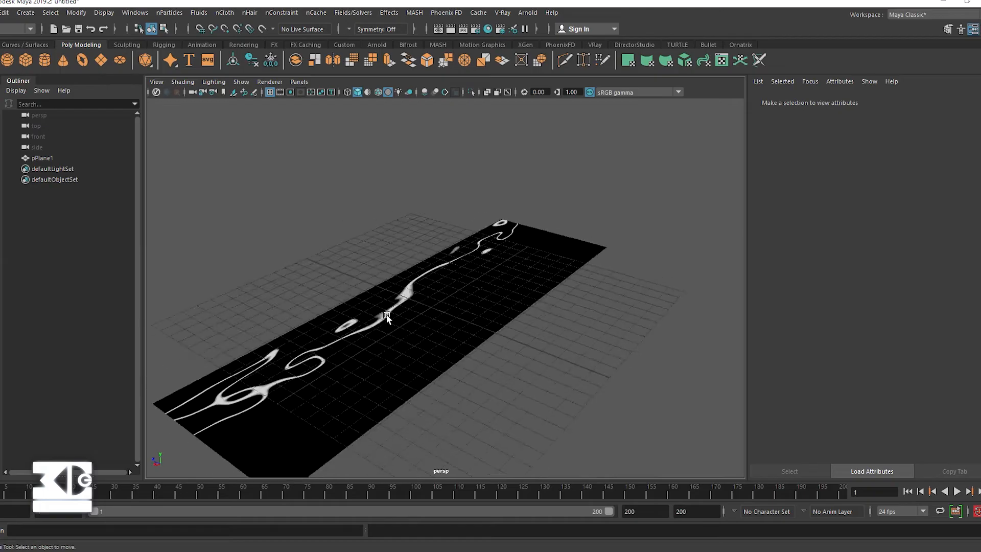
# Step: Create a 3D fluid container without an emitter, using resolution 10 and size 10 on every axis
pyautogui.keyDown('alt'); pyautogui.moveTo(386, 309); pyautogui.dragTo(326, 278); pyautogui.keyUp('alt')
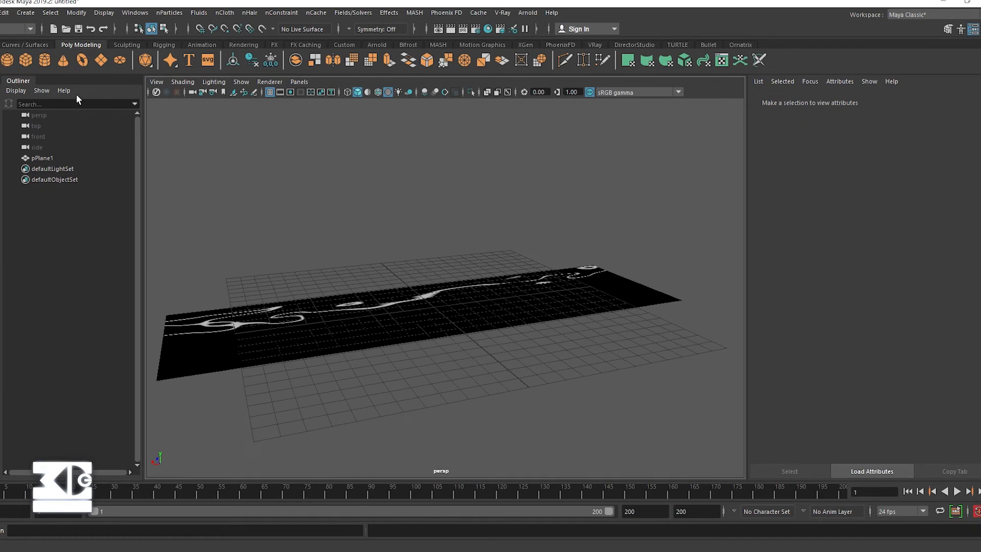
pyautogui.click(208, 12)
pyautogui.click(299, 101)
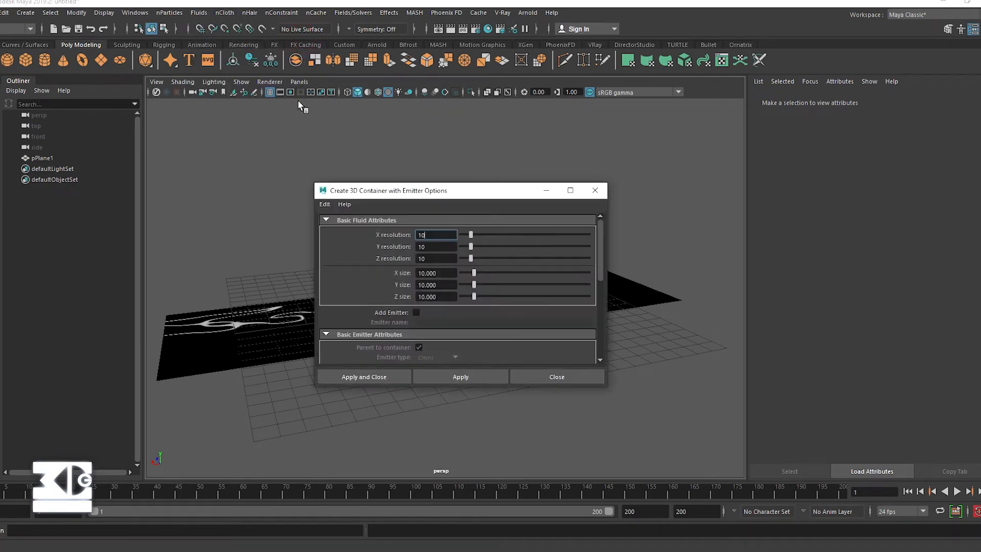
pyautogui.click(374, 372)
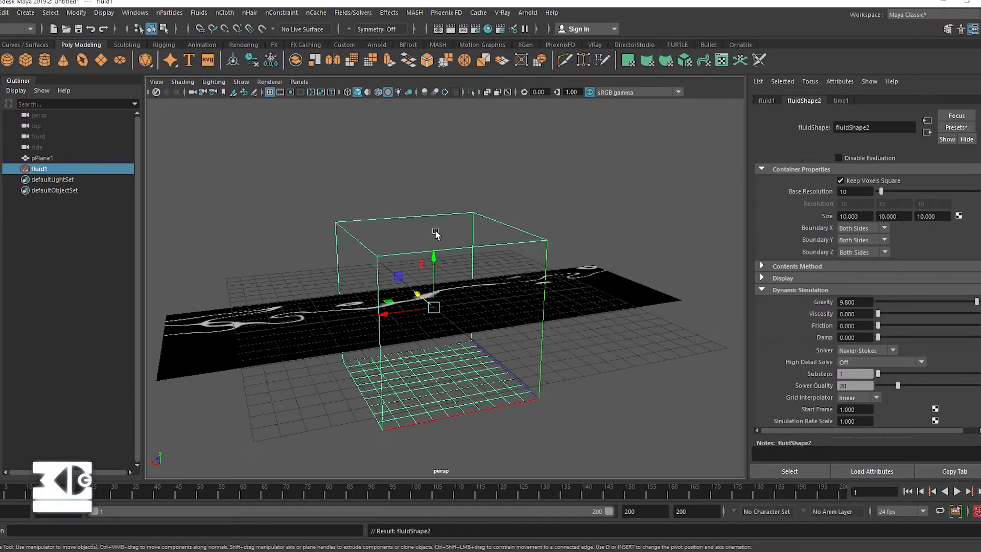
# Step: Rotate the fluid container to -90 degrees in X and raise it to about 4.84 in Y above the plane
pyautogui.click(404, 218)
pyautogui.press('e')
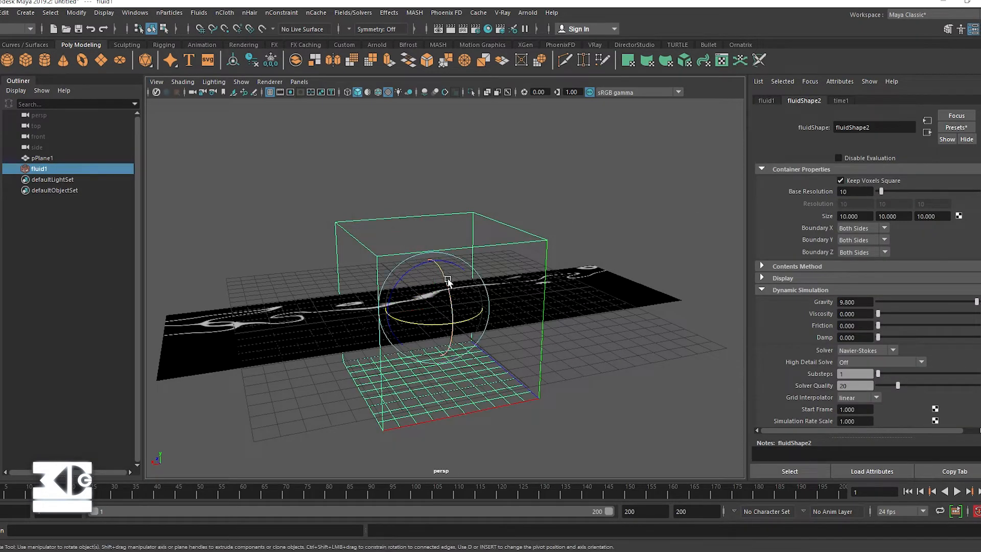
pyautogui.moveTo(447, 281); pyautogui.dragTo(444, 332)
pyautogui.click(766, 101)
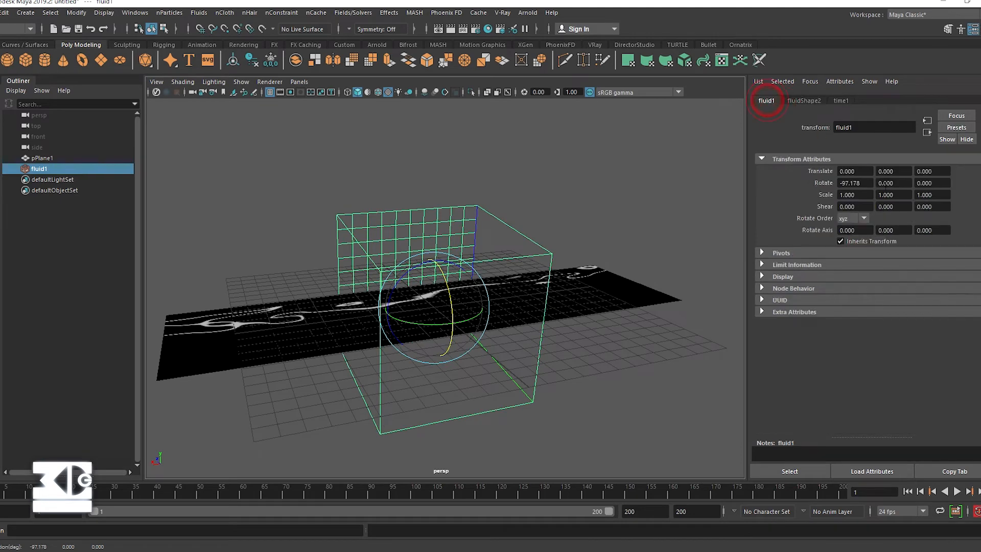
pyautogui.moveTo(867, 183); pyautogui.dragTo(768, 185)
pyautogui.write('-90')
pyautogui.press('Return')
pyautogui.keyDown('alt'); pyautogui.moveTo(430, 190); pyautogui.dragTo(477, 190); pyautogui.keyUp('alt')
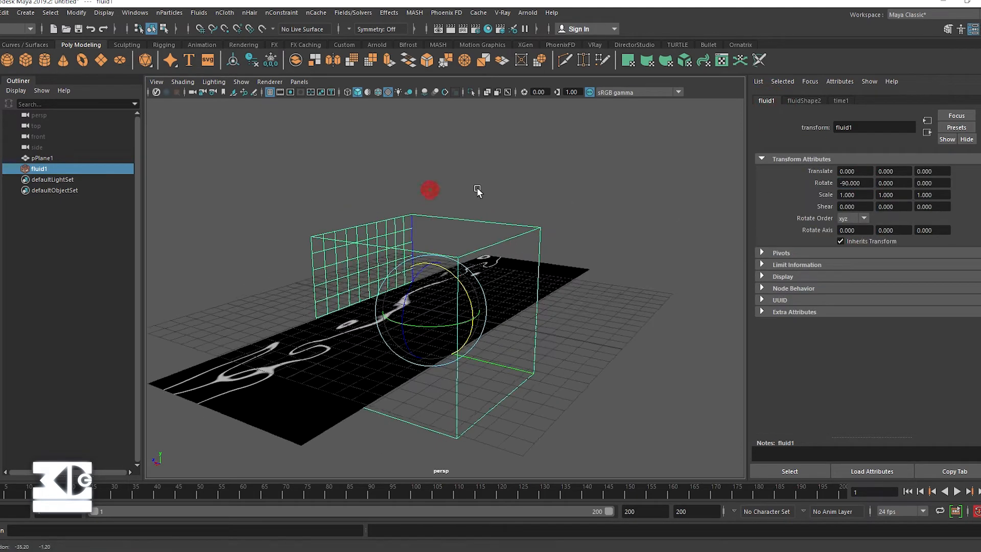
pyautogui.press('w')
pyautogui.moveTo(429, 258); pyautogui.dragTo(422, 186)
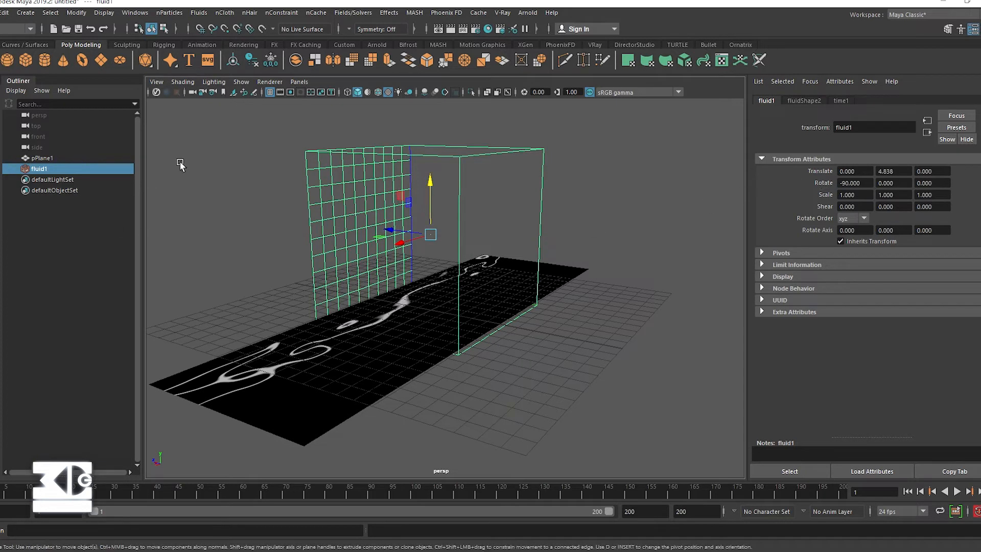
# Step: Set the fluid container's X size to 20
pyautogui.click(804, 100)
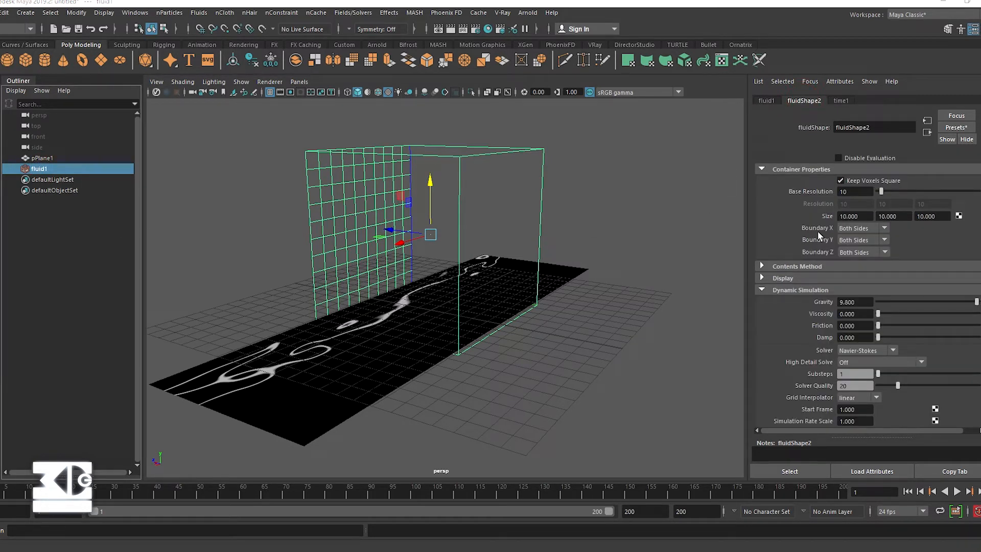
pyautogui.click(844, 216)
pyautogui.write('20')
pyautogui.press('Return')
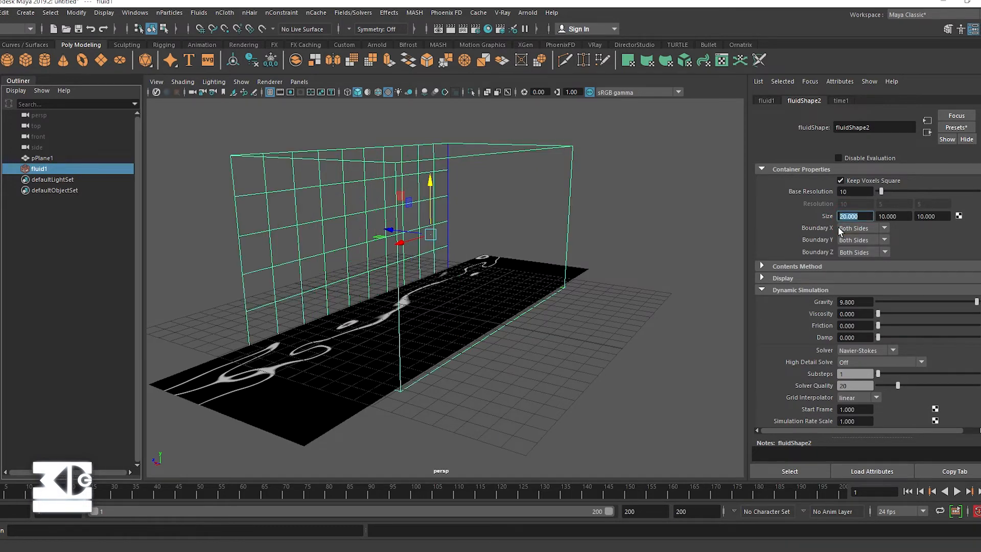
# Step: Scale the ramp-textured plane down so its length roughly fits within the fluid container, and clear the selection
pyautogui.click(469, 302)
pyautogui.press('r')
pyautogui.moveTo(402, 323); pyautogui.dragTo(410, 321)
pyautogui.click(387, 197)
pyautogui.click(373, 149)
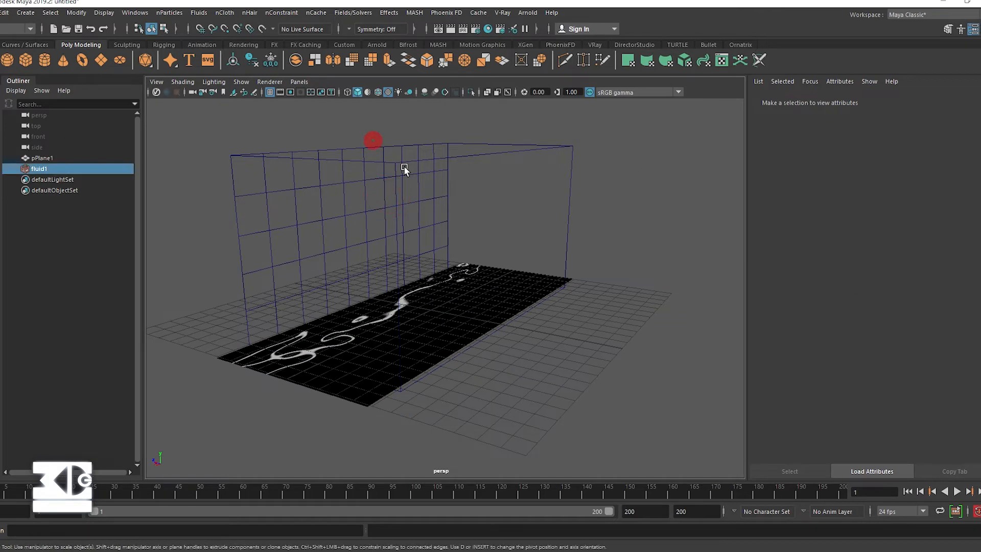
# Step: Set the fluid container's size to 25 in X, 6 in Y and 4 in Z
pyautogui.doubleClick(854, 216)
pyautogui.keyDown('alt'); pyautogui.moveTo(500, 314); pyautogui.dragTo(559, 325); pyautogui.keyUp('alt')
pyautogui.moveTo(903, 216); pyautogui.dragTo(894, 216)
pyautogui.write('6')
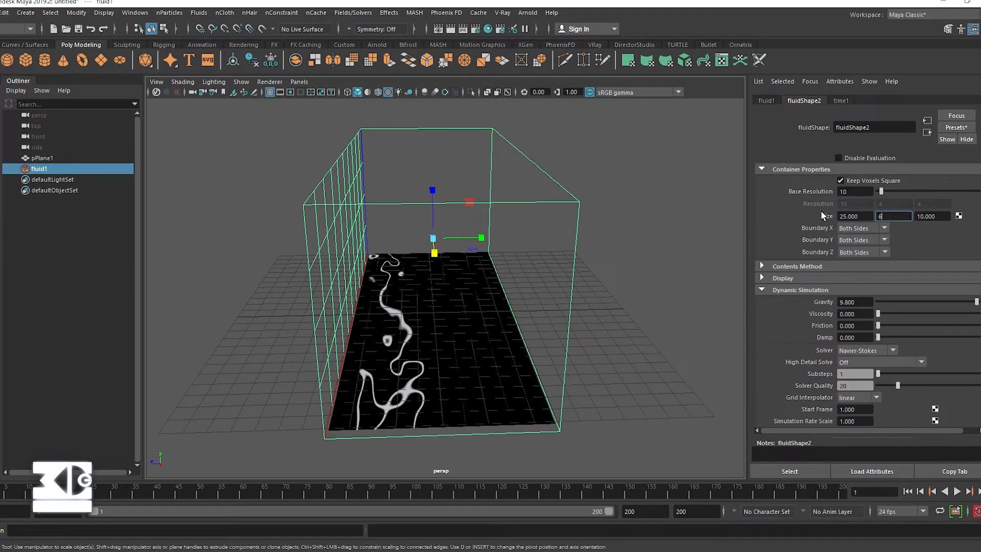
pyautogui.press('Return')
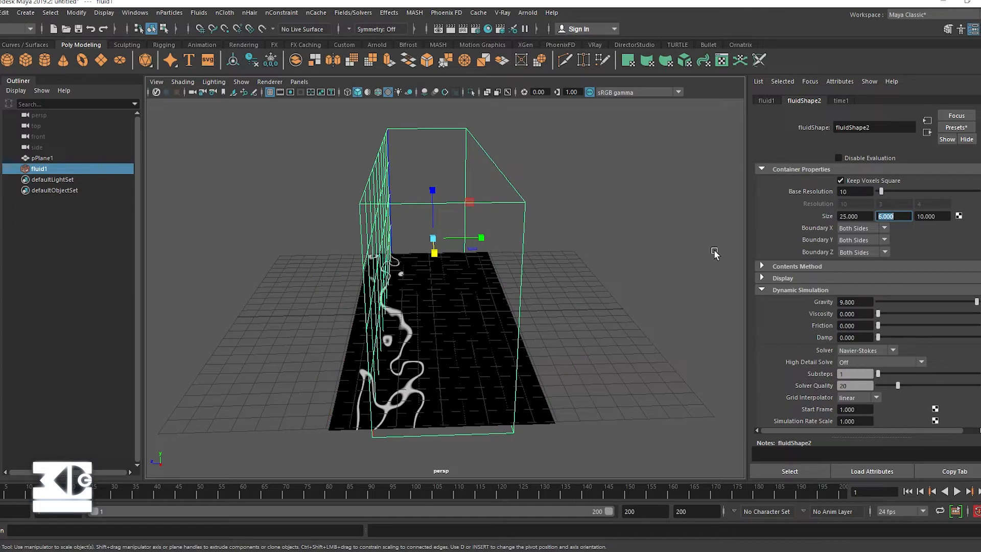
pyautogui.press('Tab')
pyautogui.write('4')
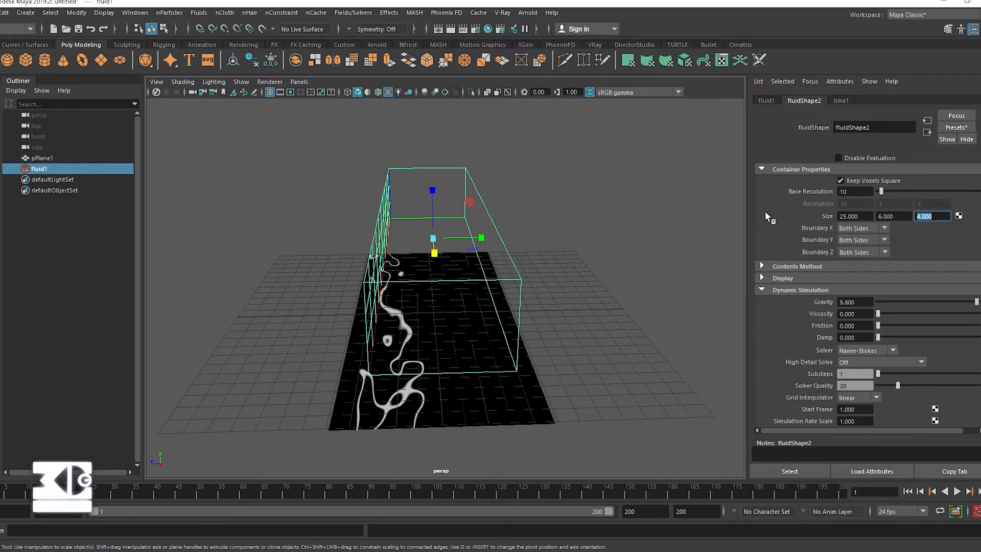
pyautogui.press('Return')
# Step: Set the fluid container's Z size to 5 and lower it onto the plane, shifted over the streaked edge
pyautogui.press('f')
pyautogui.press('w')
pyautogui.moveTo(933, 216); pyautogui.dragTo(767, 219)
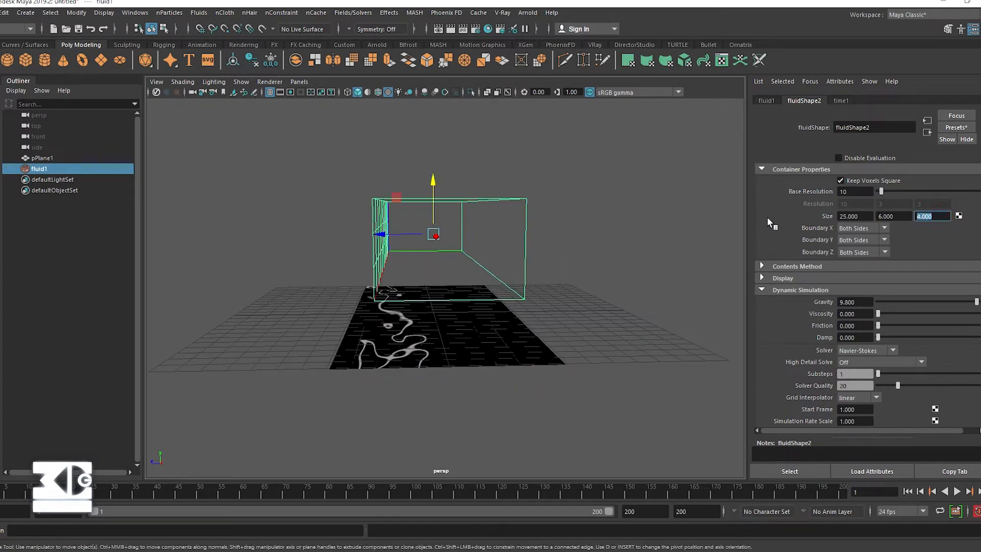
pyautogui.write('5')
pyautogui.press('Return')
pyautogui.moveTo(433, 183); pyautogui.dragTo(392, 249)
pyautogui.click(433, 258)
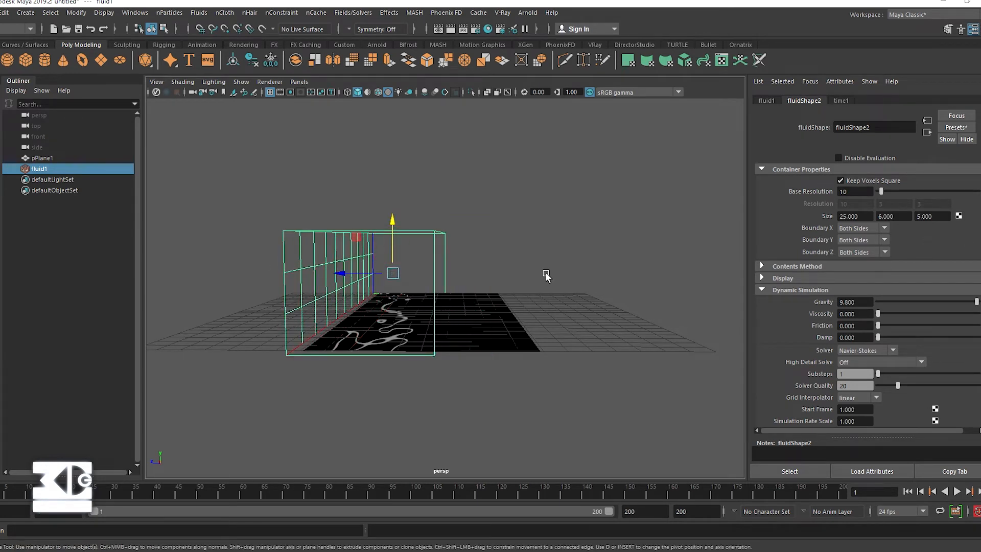
# Step: Turn on Auto Resize for the fluid container
pyautogui.scroll(-3, 786, 283)
pyautogui.scroll(1, 787, 284)
pyautogui.click(778, 258)
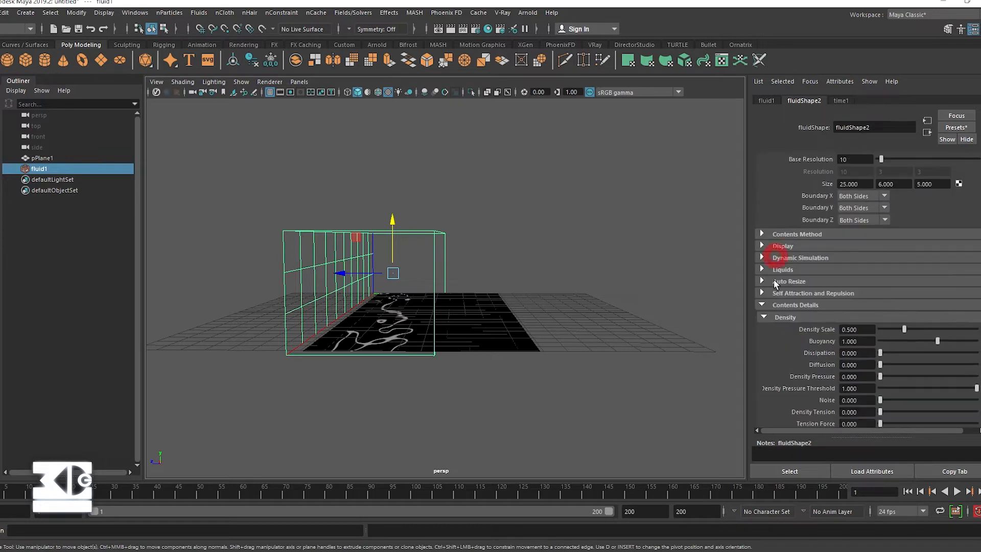
pyautogui.click(782, 281)
pyautogui.click(838, 292)
# Step: Set the fluid container's Base Resolution to 100 and its Boundary Y to -Y Side
pyautogui.scroll(1, 853, 235)
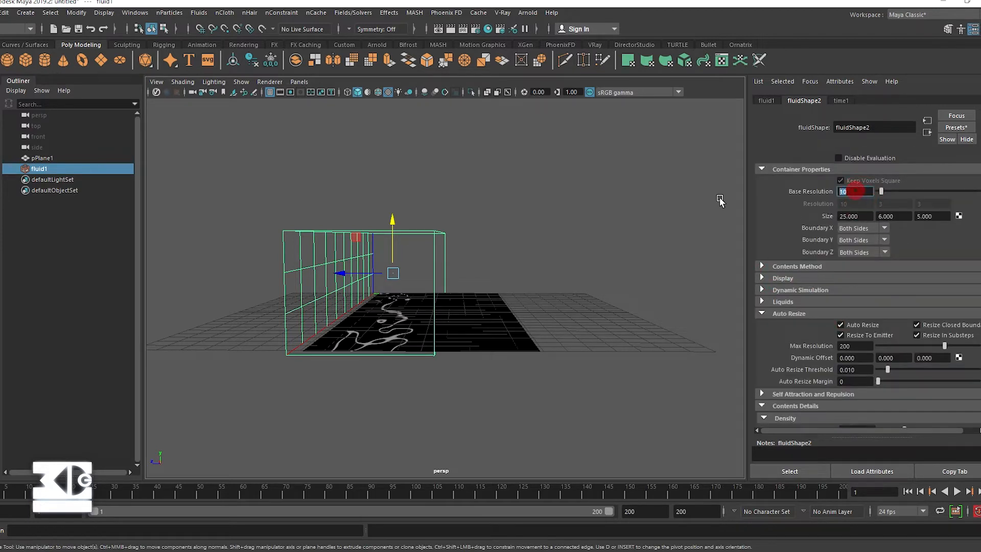
pyautogui.write('100')
pyautogui.press('Return')
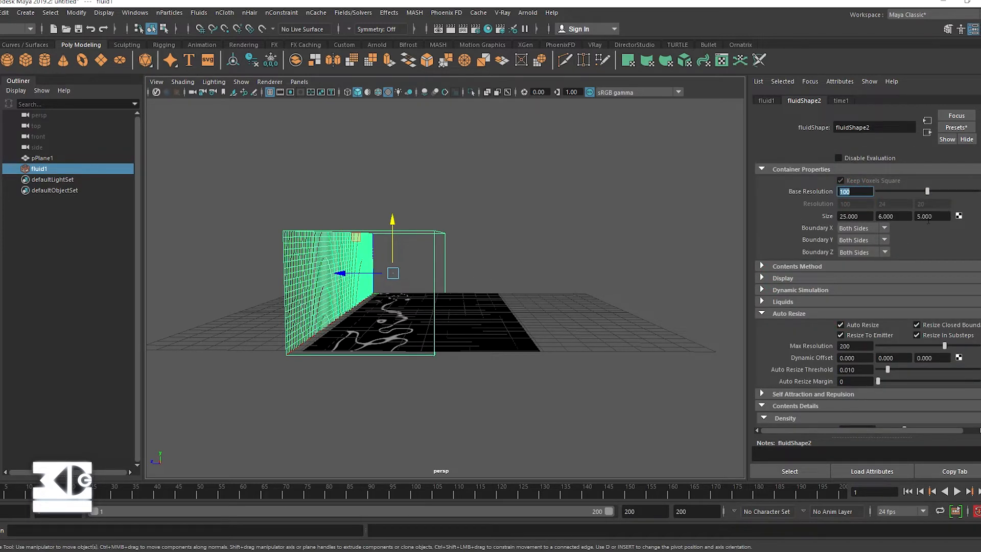
pyautogui.click(871, 241)
pyautogui.click(866, 271)
# Step: Open the Hypershade and minimize it, and make the plane emit into the fluid container using Emit from Object
pyautogui.click(487, 29)
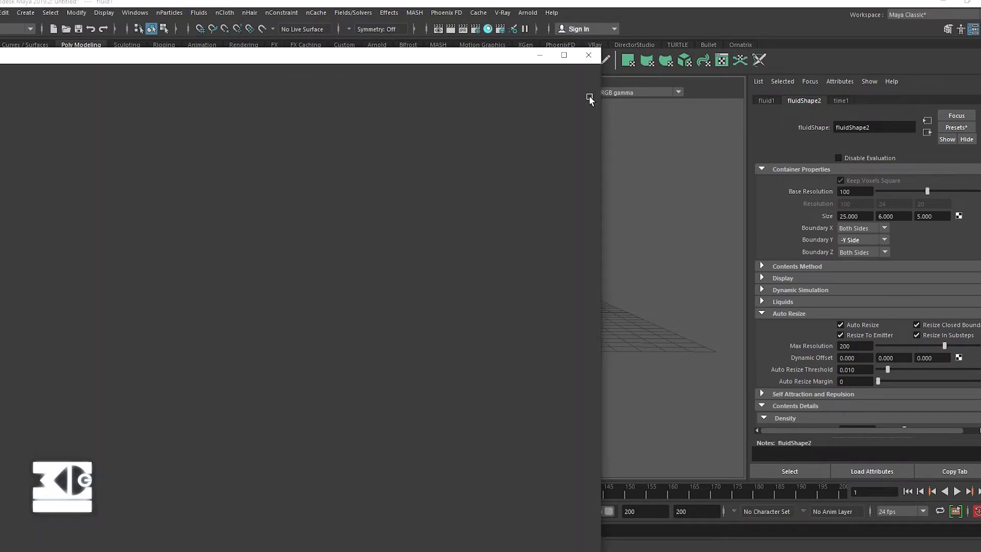
pyautogui.click(539, 56)
pyautogui.click(481, 343)
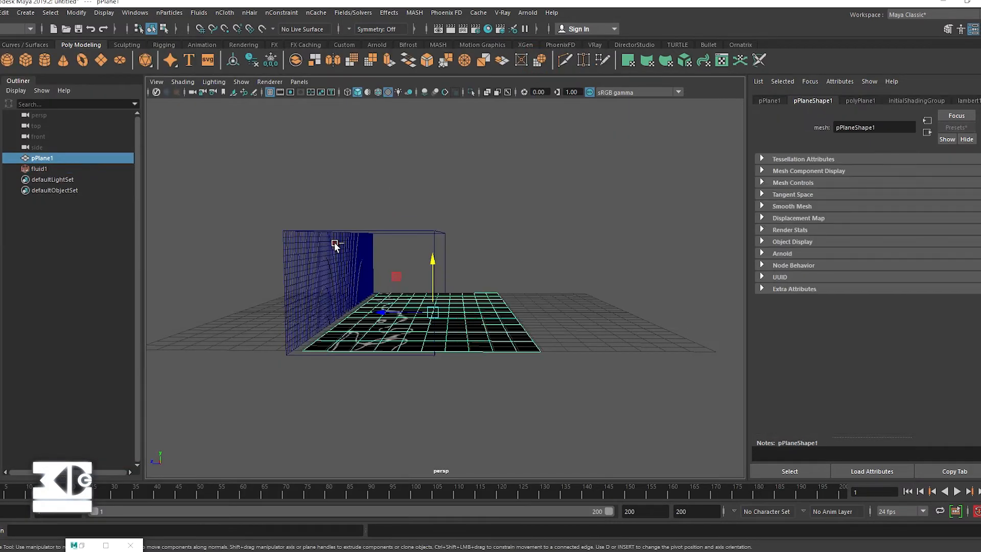
pyautogui.keyDown('shift'); pyautogui.click(334, 244); pyautogui.keyUp('shift')
pyautogui.click(199, 13)
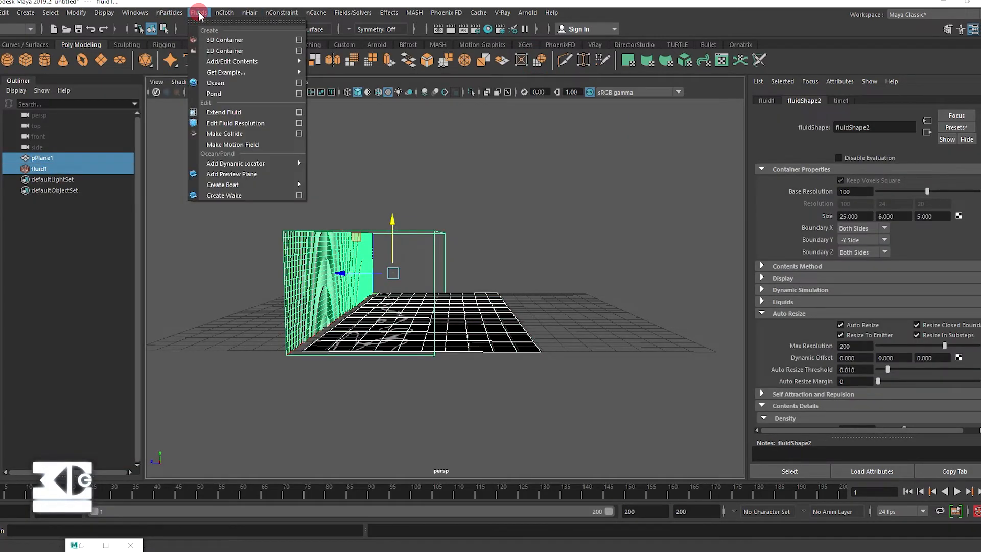
pyautogui.moveTo(235, 61)
pyautogui.click(333, 82)
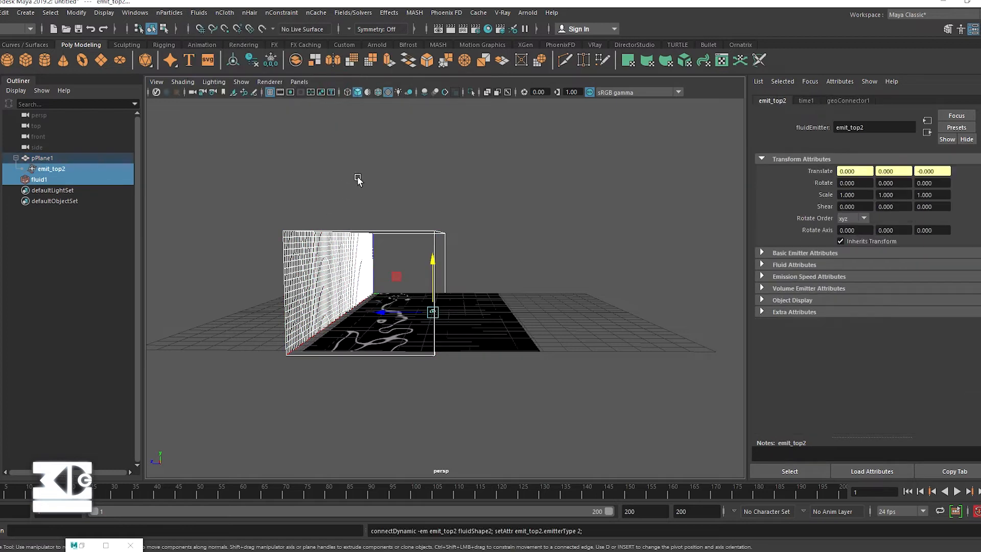
# Step: Bring up the Fluid Attributes of the plane's new emitter alongside the selected fluid container
pyautogui.click(58, 169)
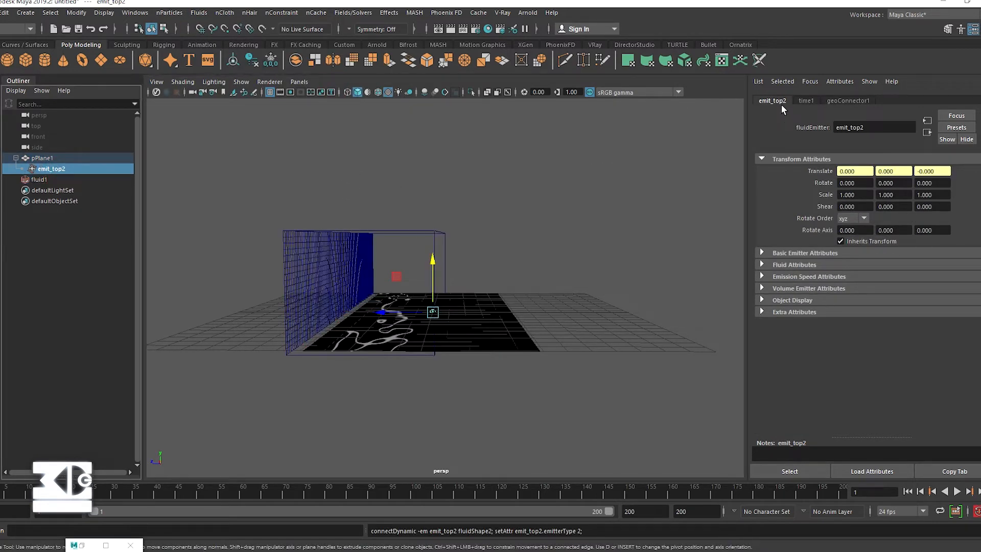
pyautogui.click(45, 158)
pyautogui.click(51, 169)
pyautogui.click(41, 179)
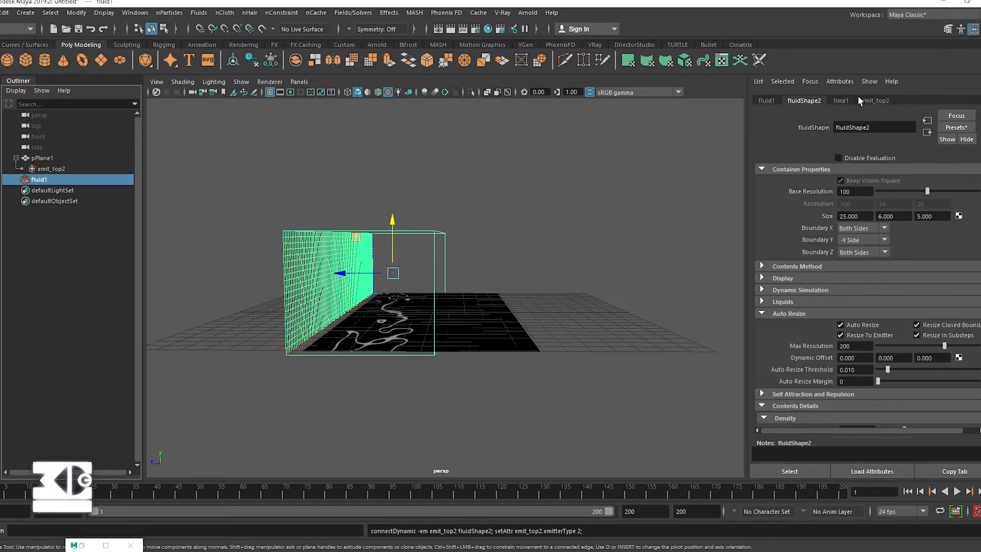
pyautogui.click(860, 100)
pyautogui.click(762, 253)
pyautogui.click(762, 252)
pyautogui.click(783, 264)
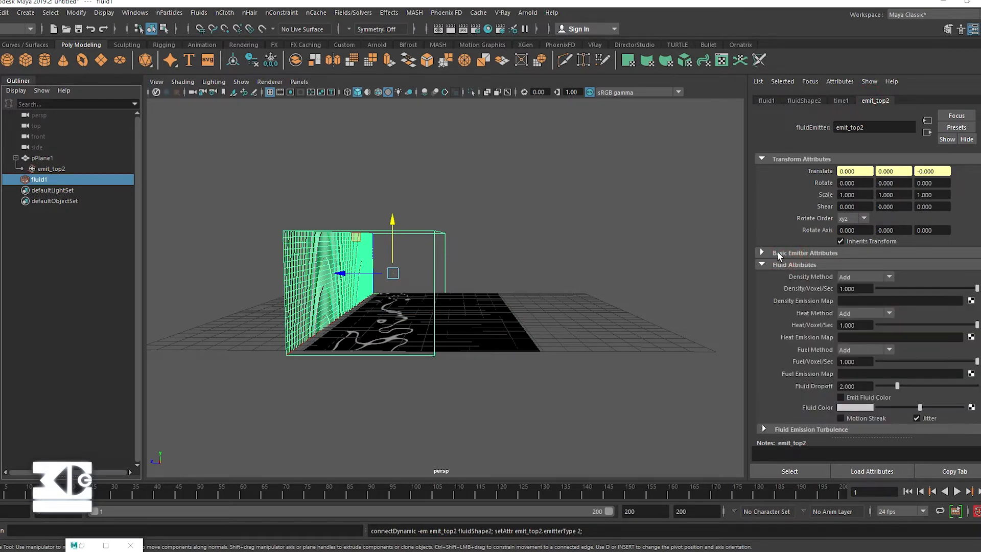
# Step: Connect ramp1 from the Hypershade to the emitter's Density Emission Map and close the Hypershade
pyautogui.click(106, 545)
pyautogui.moveTo(682, 2); pyautogui.dragTo(291, 15)
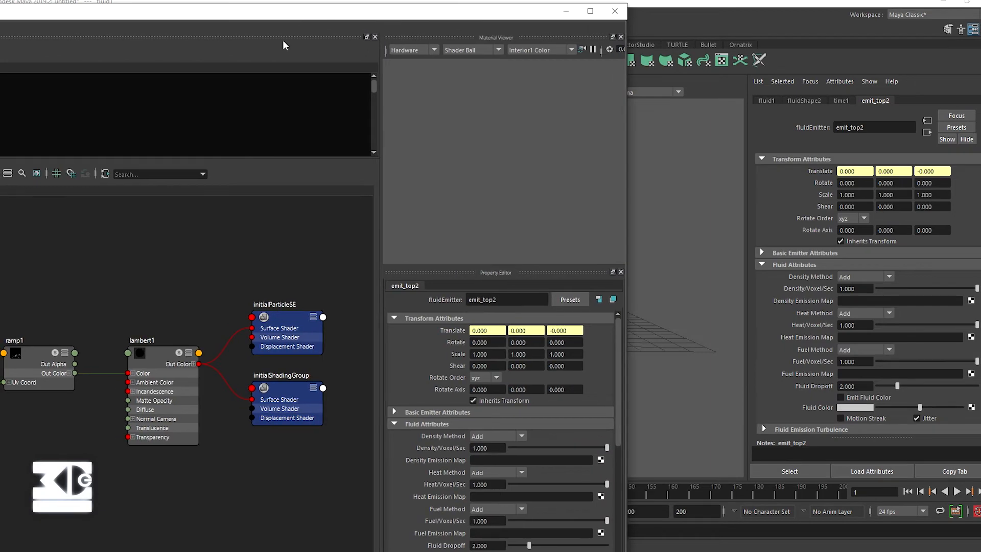
pyautogui.moveTo(53, 358); pyautogui.dragTo(806, 306, button='middle')
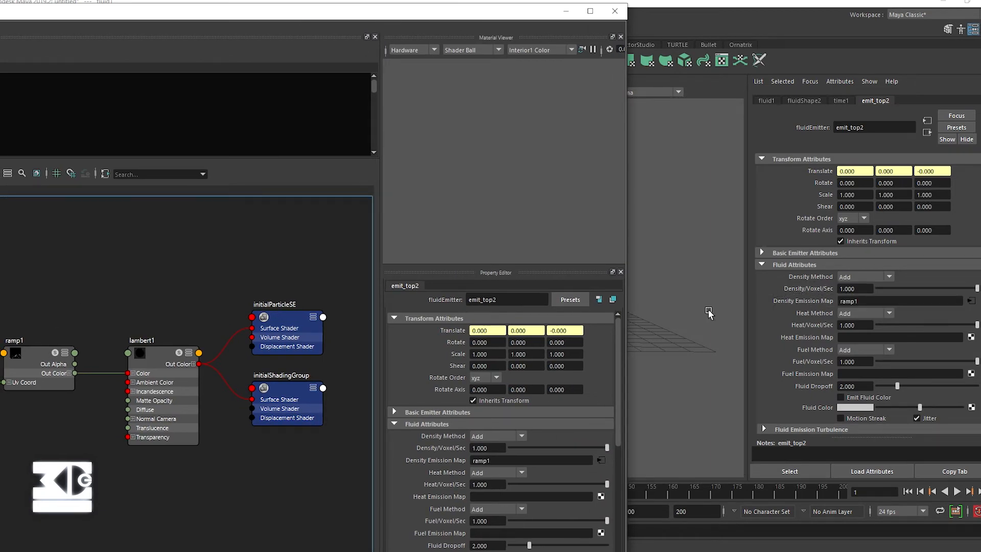
pyautogui.click(616, 11)
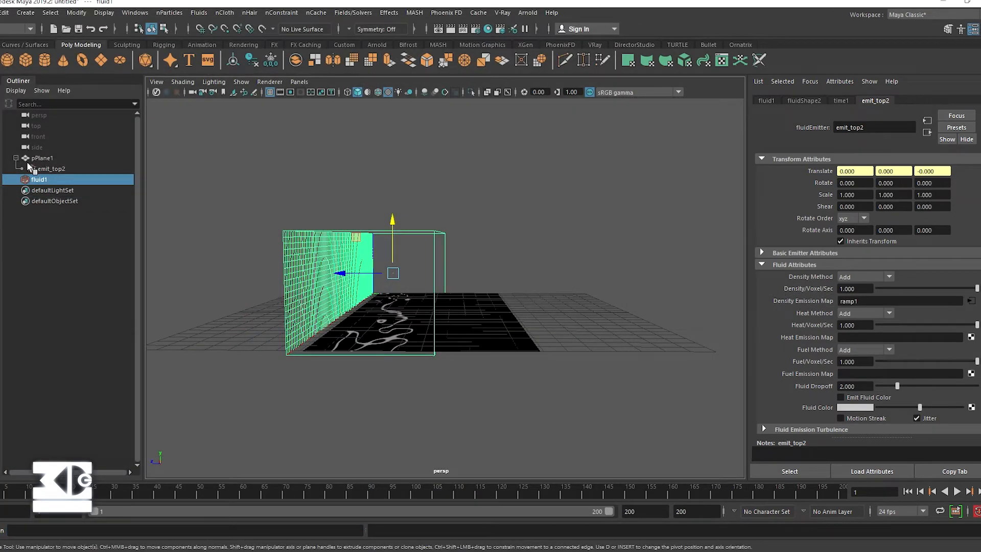
# Step: In the fluid's Auto Resize settings, turn off Resize Closed Boundaries and set the margin to 3 and the threshold to 0.002
pyautogui.click(51, 169)
pyautogui.click(39, 179)
pyautogui.click(803, 100)
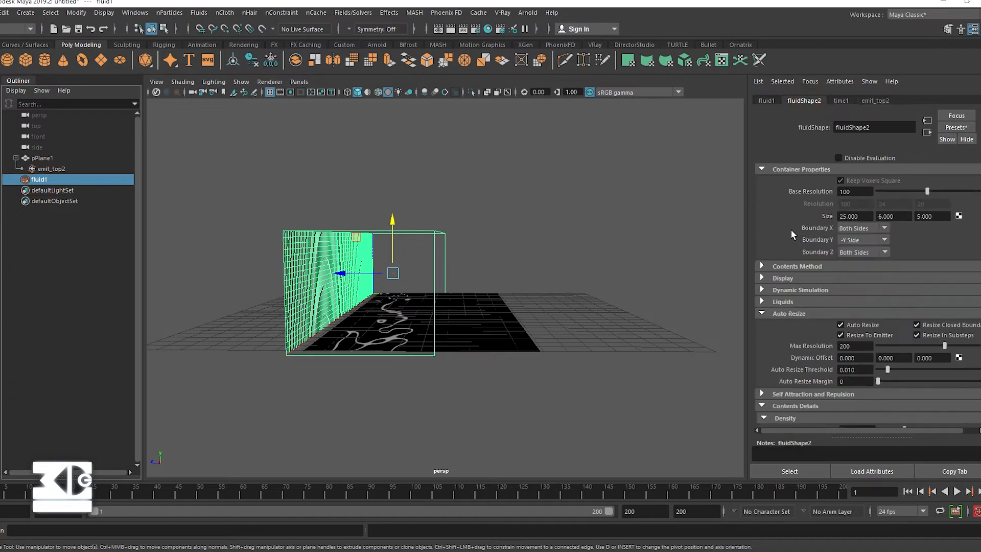
pyautogui.scroll(-1, 791, 231)
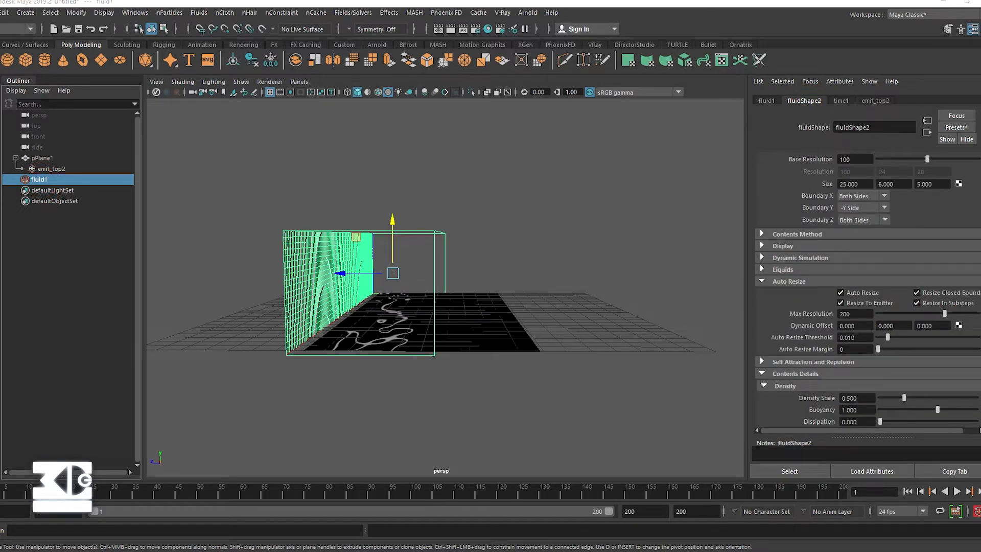
pyautogui.click(917, 292)
pyautogui.moveTo(853, 350); pyautogui.dragTo(775, 346)
pyautogui.write('3')
pyautogui.press('Return')
pyautogui.moveTo(867, 335); pyautogui.dragTo(757, 335)
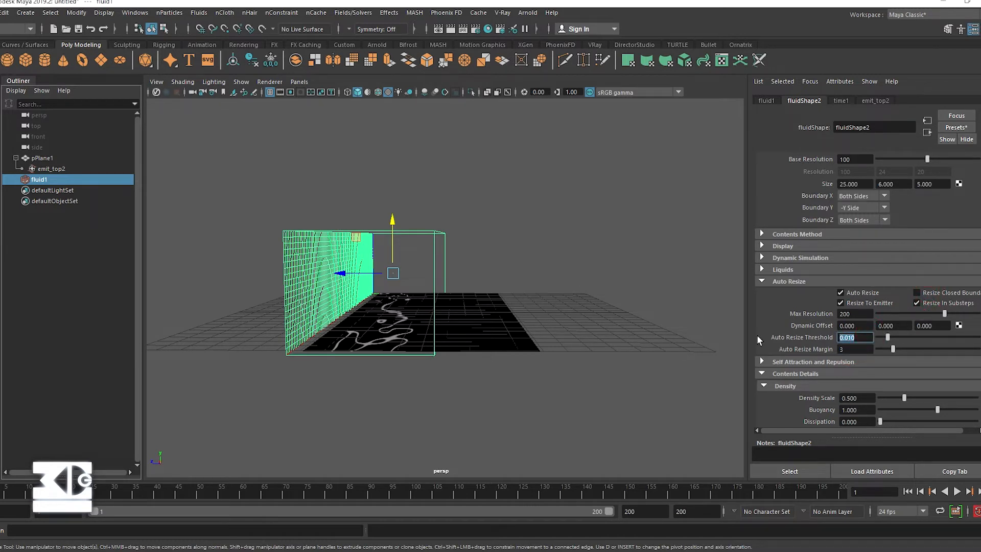
pyautogui.write('0.002')
pyautogui.press('Return')
# Step: Play the fluid simulation to about frame 49 and examine the emission from a side angle
pyautogui.click(957, 491)
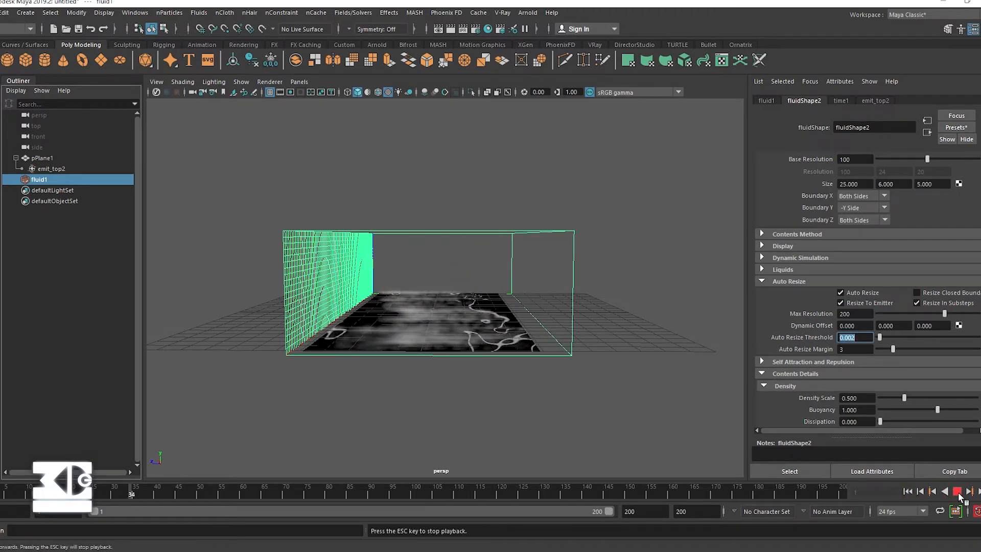
pyautogui.click(958, 494)
pyautogui.keyDown('alt'); pyautogui.moveTo(544, 405); pyautogui.dragTo(480, 414); pyautogui.keyUp('alt')
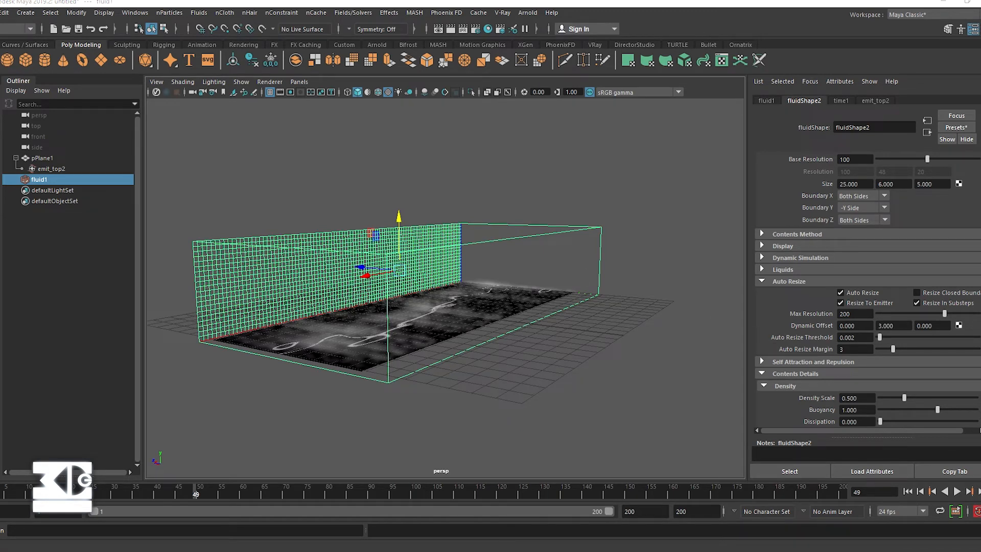
# Step: Collapse the Auto Resize and Contents Details sections in the fluid shape's attributes
pyautogui.click(766, 100)
pyautogui.click(804, 100)
pyautogui.click(761, 281)
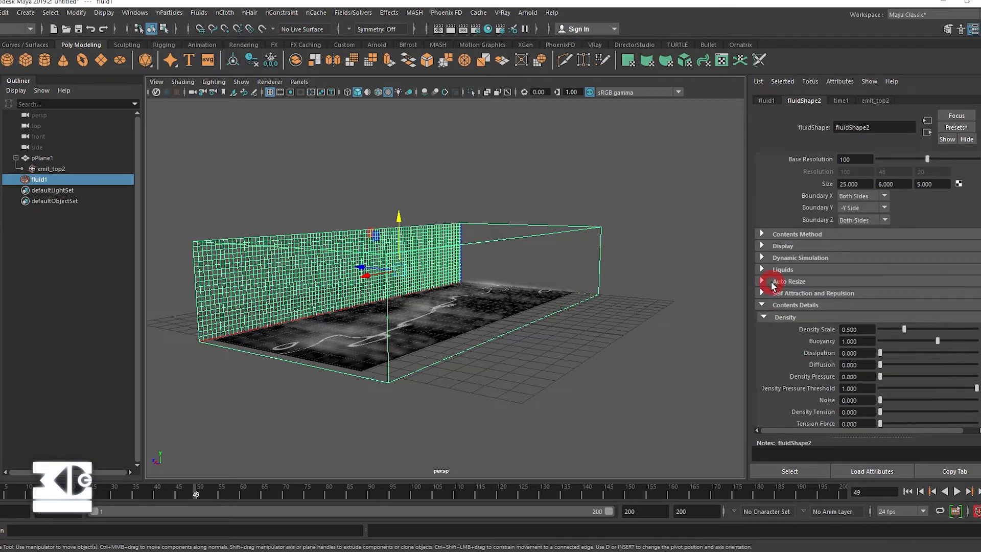
pyautogui.click(763, 305)
# Step: Set Turbulence to 100 in the plane emitter's Fluid Emission Turbulence settings
pyautogui.click(873, 101)
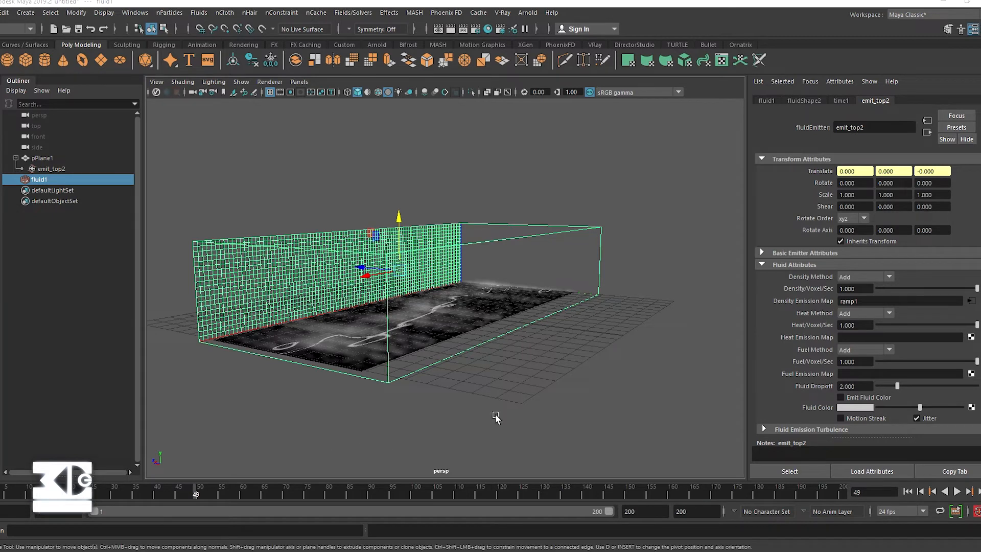
pyautogui.click(761, 265)
pyautogui.click(765, 277)
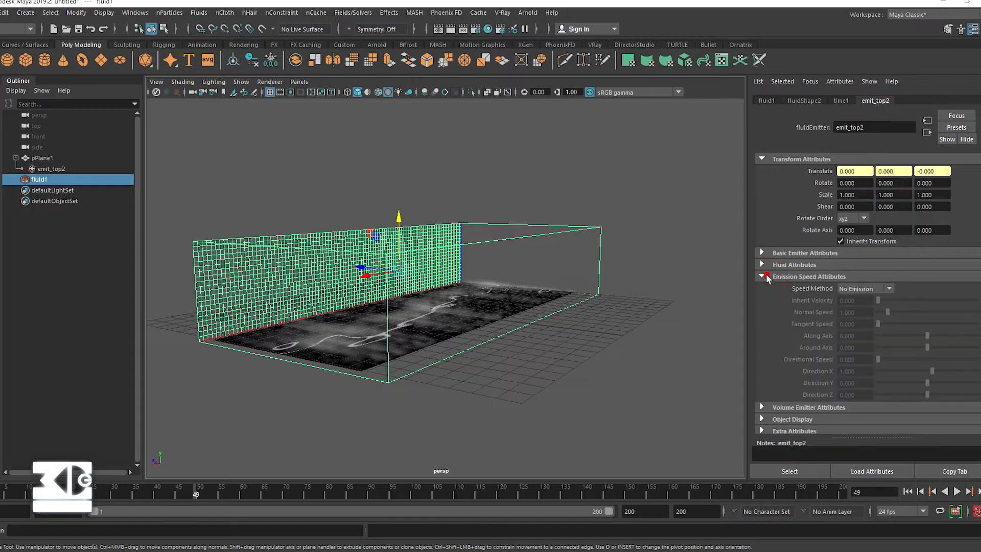
pyautogui.click(765, 277)
pyautogui.click(764, 266)
pyautogui.scroll(-2, 765, 307)
pyautogui.click(768, 381)
pyautogui.scroll(-2, 785, 352)
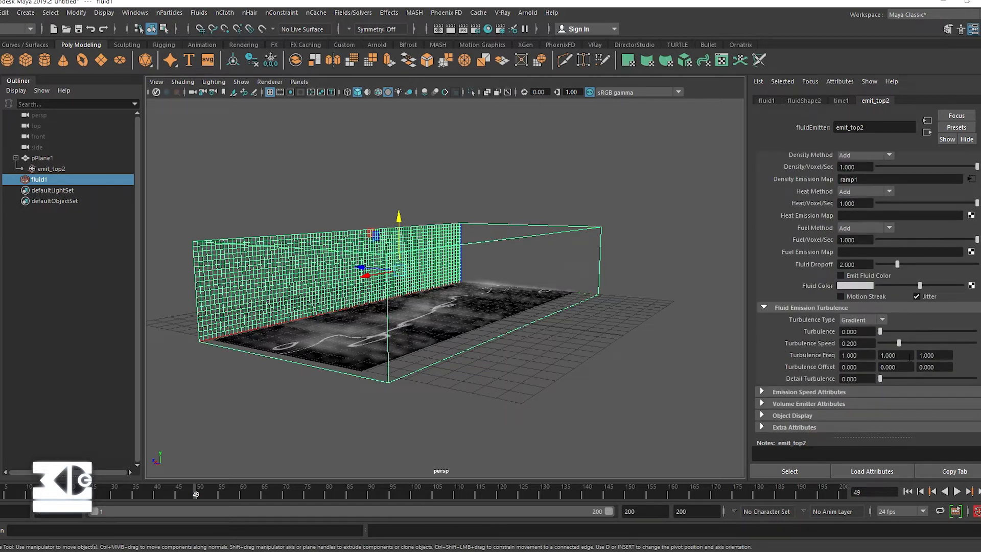
pyautogui.moveTo(863, 332); pyautogui.dragTo(756, 331)
pyautogui.write('100')
pyautogui.press('Return')
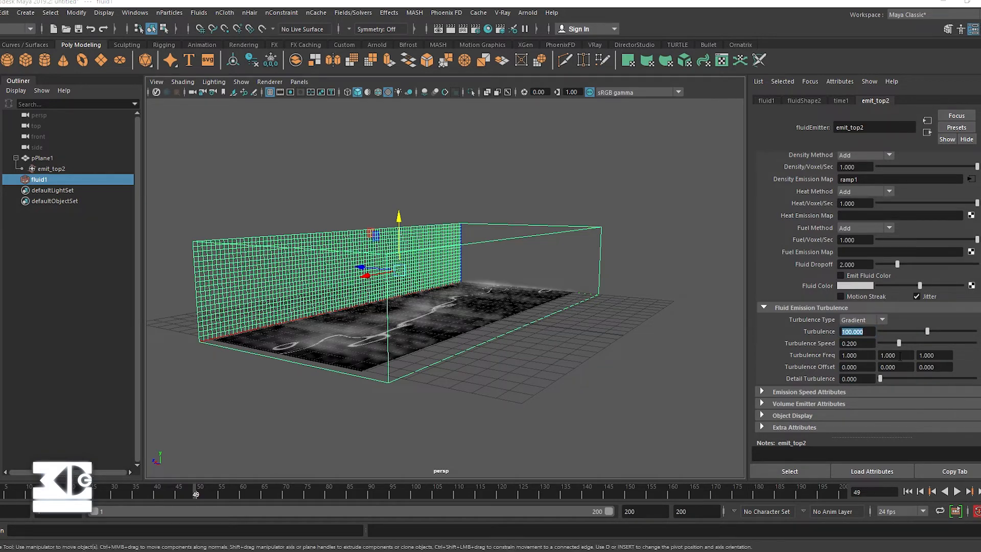
# Step: Set the emitter's Turbulence Speed to 1 and Detail Turbulence to 1
pyautogui.press('Tab')
pyautogui.write('1')
pyautogui.press('Return')
pyautogui.click(856, 378)
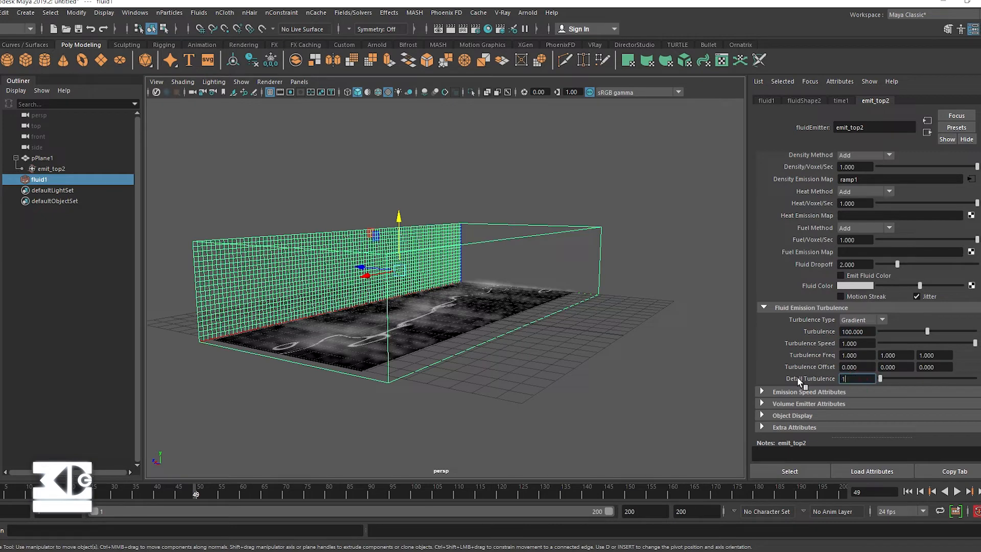
pyautogui.write('1')
pyautogui.press('Return')
# Step: Play the turbulent emission from the first frame to about frame 45 and inspect the smoke from another angle
pyautogui.click(909, 492)
pyautogui.click(956, 491)
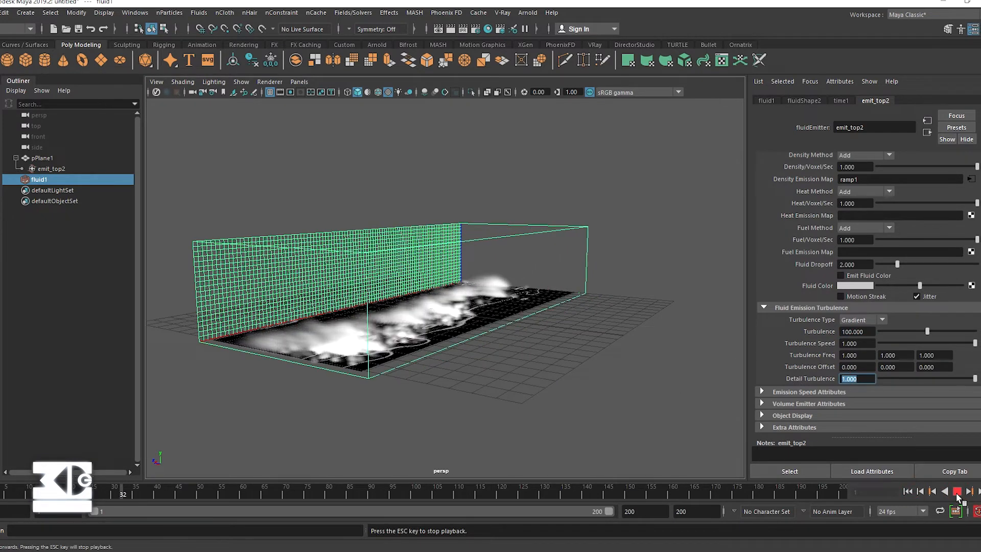
pyautogui.click(957, 492)
pyautogui.press('w')
pyautogui.keyDown('alt'); pyautogui.moveTo(351, 397); pyautogui.dragTo(376, 398); pyautogui.keyUp('alt')
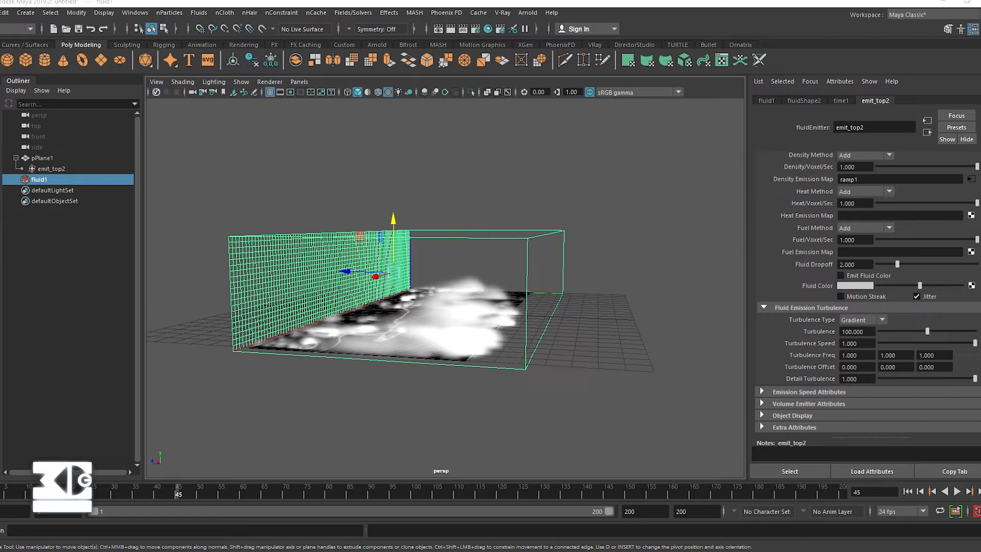
# Step: Set the fluid shape's Density Buoyancy to 10 and Dissipation to 0.3 under Contents Details
pyautogui.scroll(5, 804, 301)
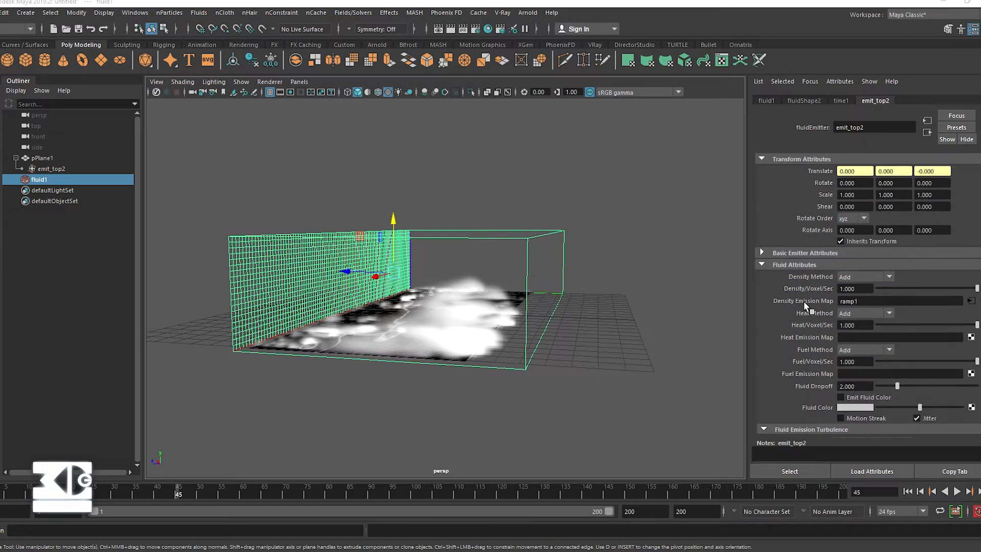
pyautogui.click(777, 265)
pyautogui.click(777, 264)
pyautogui.click(804, 100)
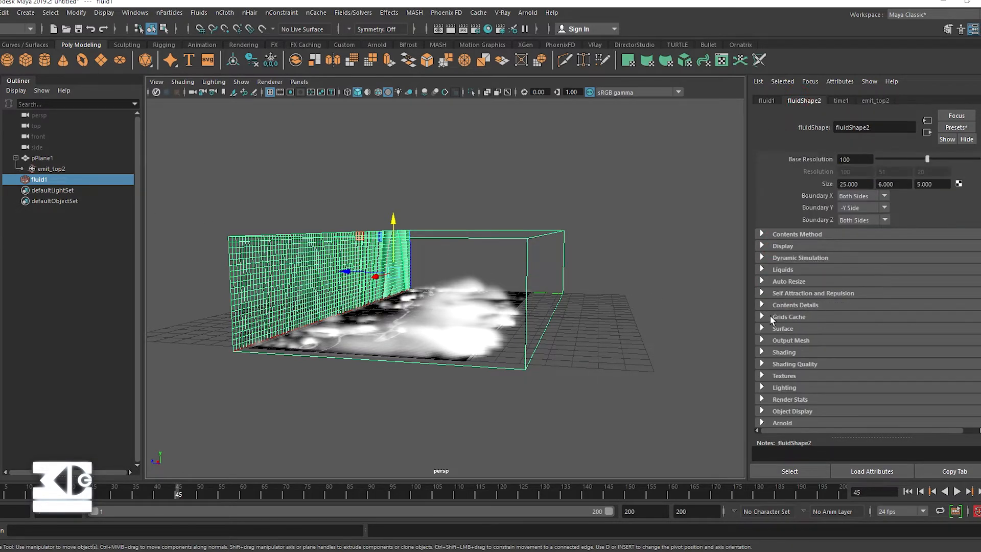
pyautogui.scroll(2, 769, 319)
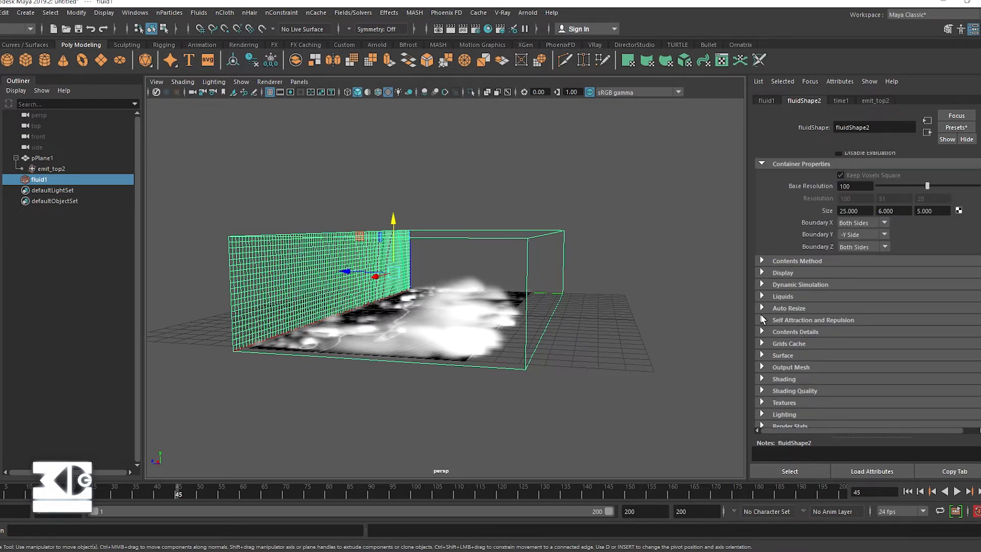
pyautogui.scroll(-2, 762, 295)
pyautogui.click(762, 299)
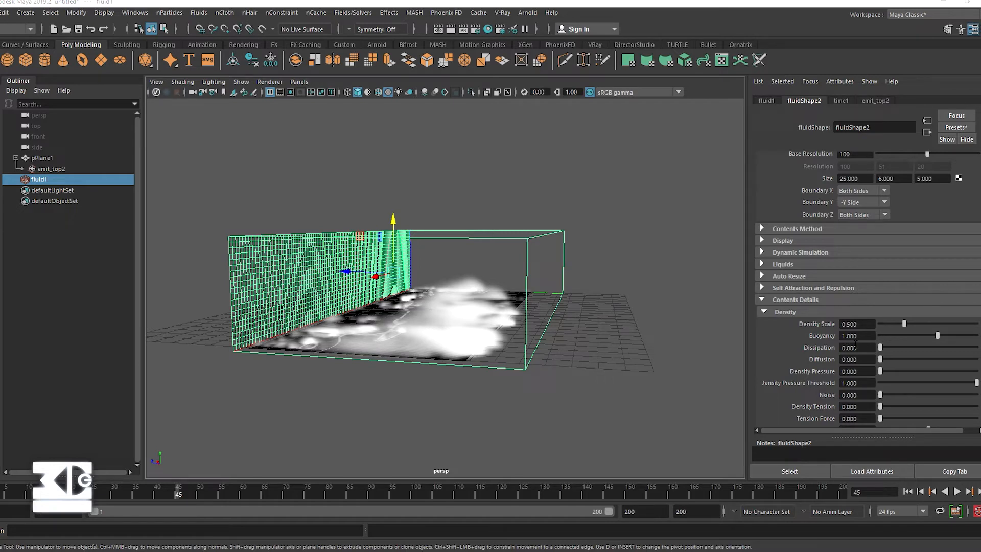
pyautogui.moveTo(864, 336); pyautogui.dragTo(756, 334)
pyautogui.write('10')
pyautogui.press('Return')
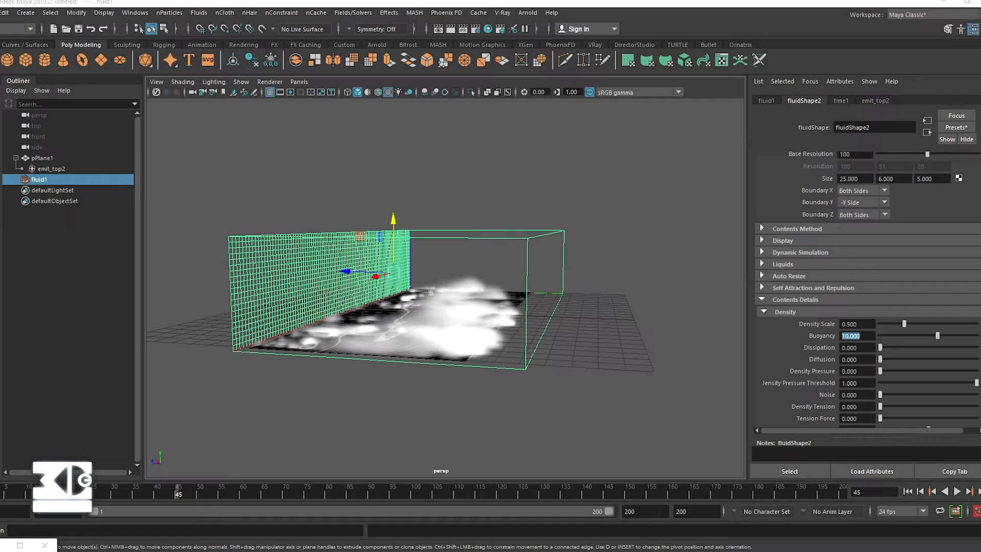
pyautogui.moveTo(859, 347); pyautogui.dragTo(765, 346)
pyautogui.write('.3')
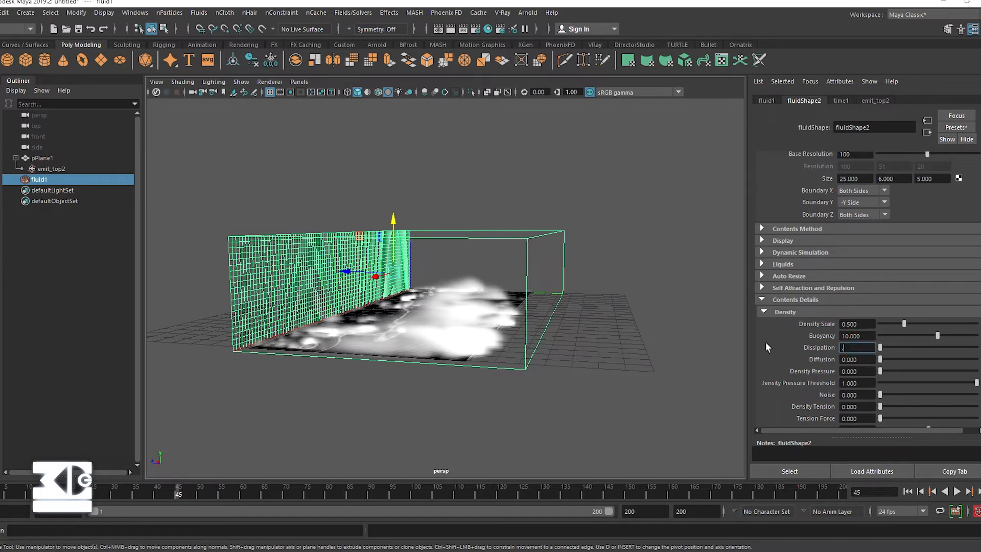
pyautogui.press('Return')
# Step: Set the fluid's Density Noise to 0.05 and Gradient Force to 50
pyautogui.moveTo(863, 394); pyautogui.dragTo(814, 394)
pyautogui.write('.05')
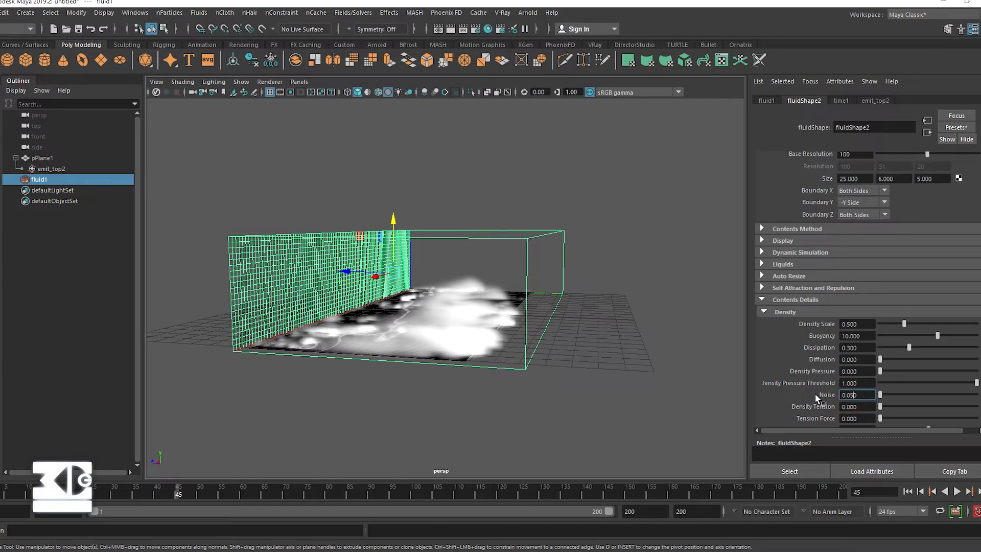
pyautogui.press('Return')
pyautogui.scroll(-3, 796, 365)
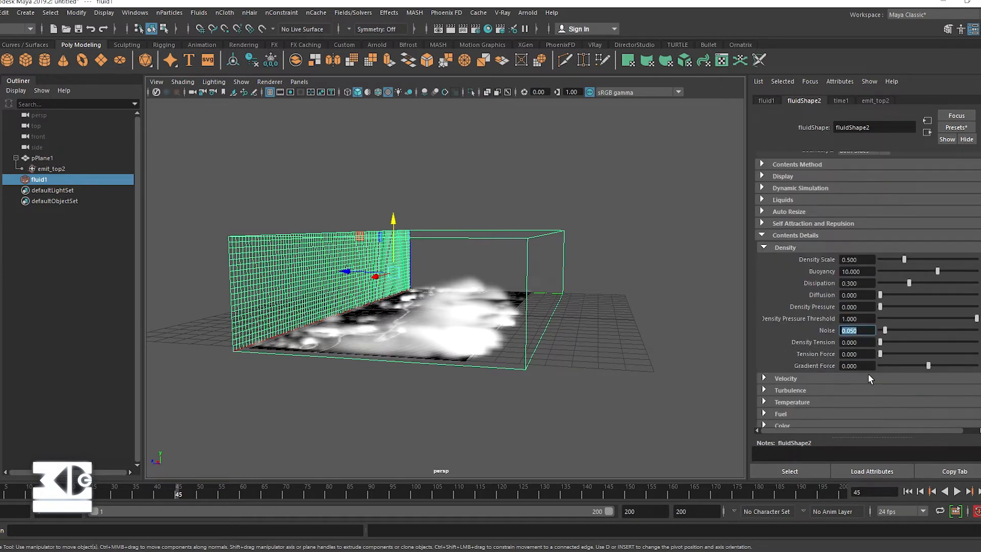
pyautogui.moveTo(868, 366); pyautogui.dragTo(814, 364)
pyautogui.write('50')
pyautogui.press('Return')
# Step: Set the fluid's Velocity Swirl to 2 and Velocity Noise to 0.5, then collapse the Velocity section
pyautogui.click(764, 377)
pyautogui.scroll(-1, 789, 336)
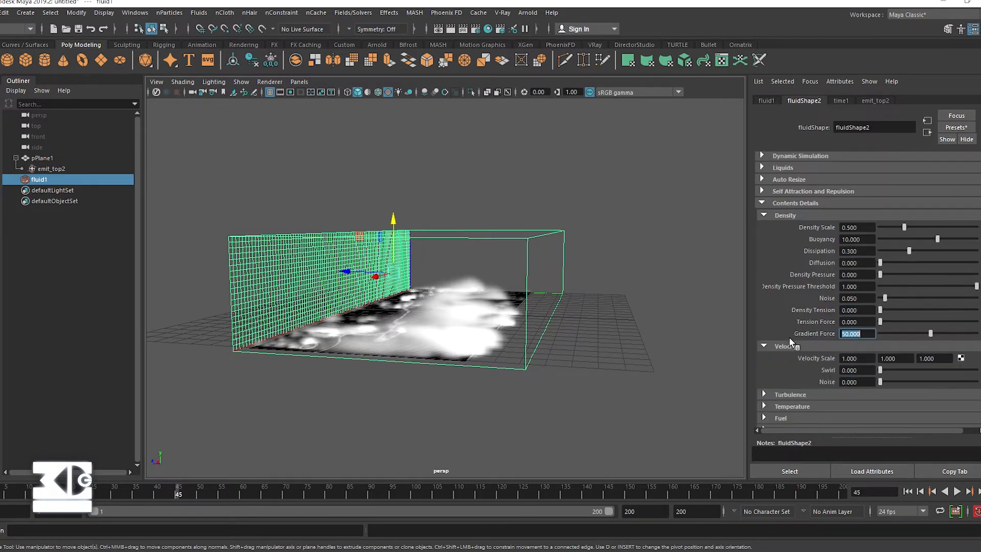
pyautogui.click(787, 347)
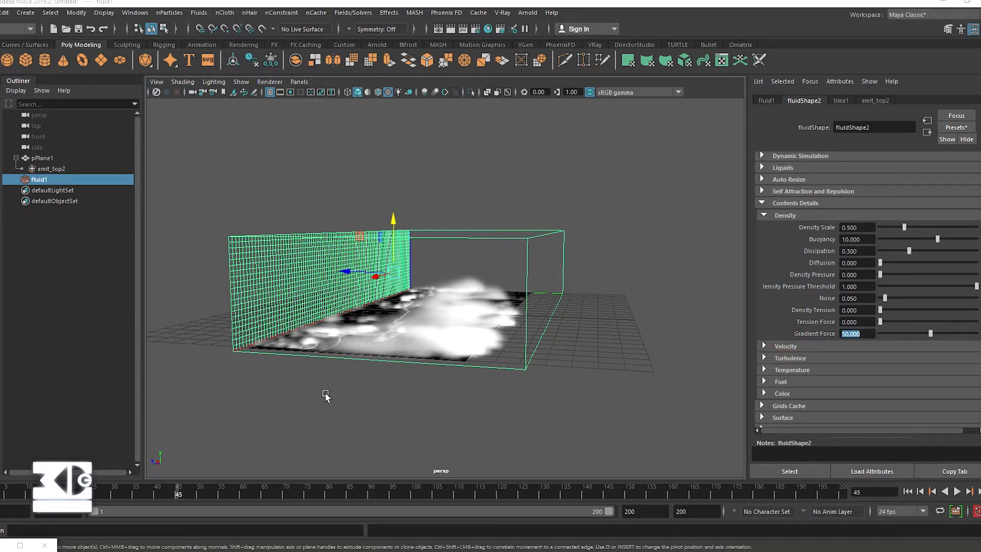
pyautogui.click(789, 345)
pyautogui.moveTo(867, 370); pyautogui.dragTo(761, 364)
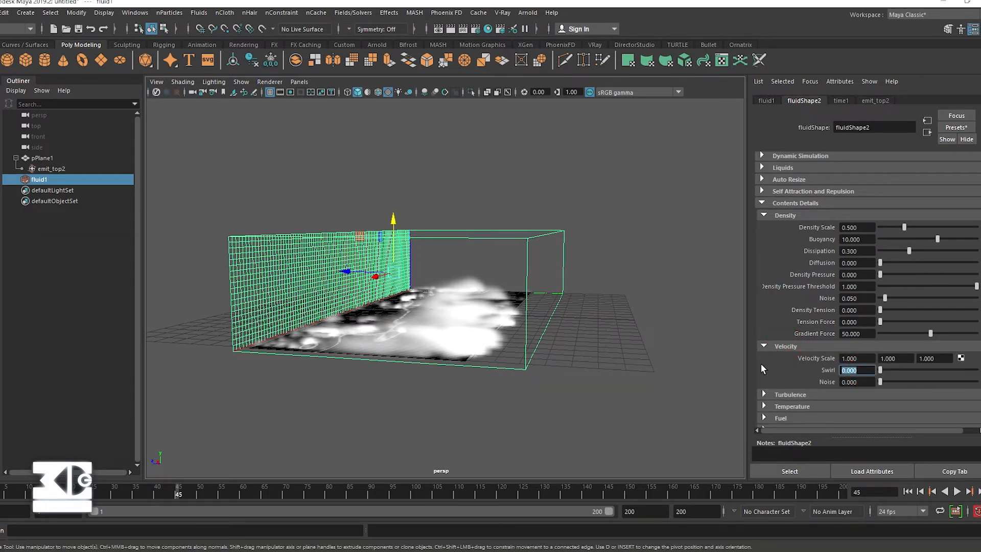
pyautogui.write('2')
pyautogui.press('Tab')
pyautogui.write('.5')
pyautogui.press('Return')
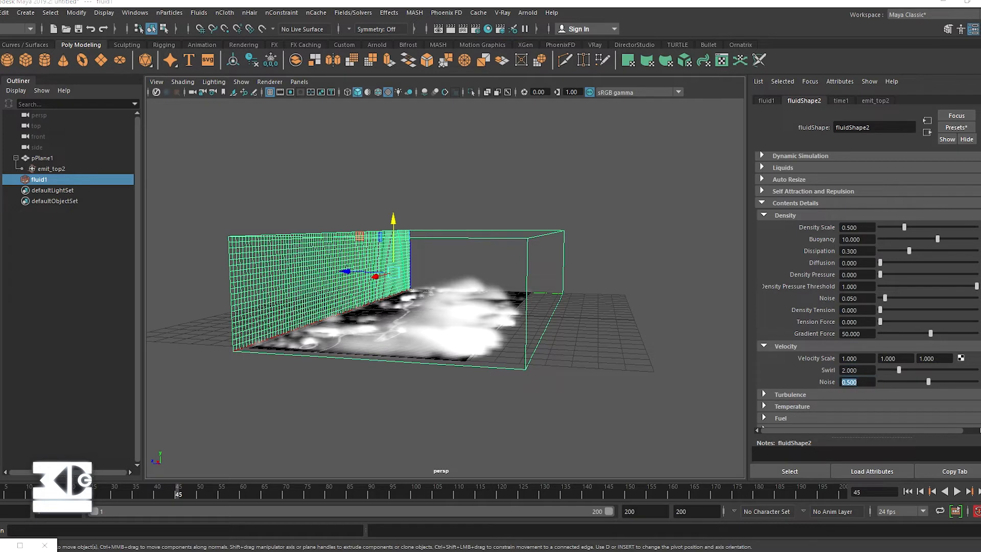
pyautogui.click(782, 346)
# Step: Set the Turbulence Strength in the fluid's contents to 0.05 and collapse that section
pyautogui.click(782, 357)
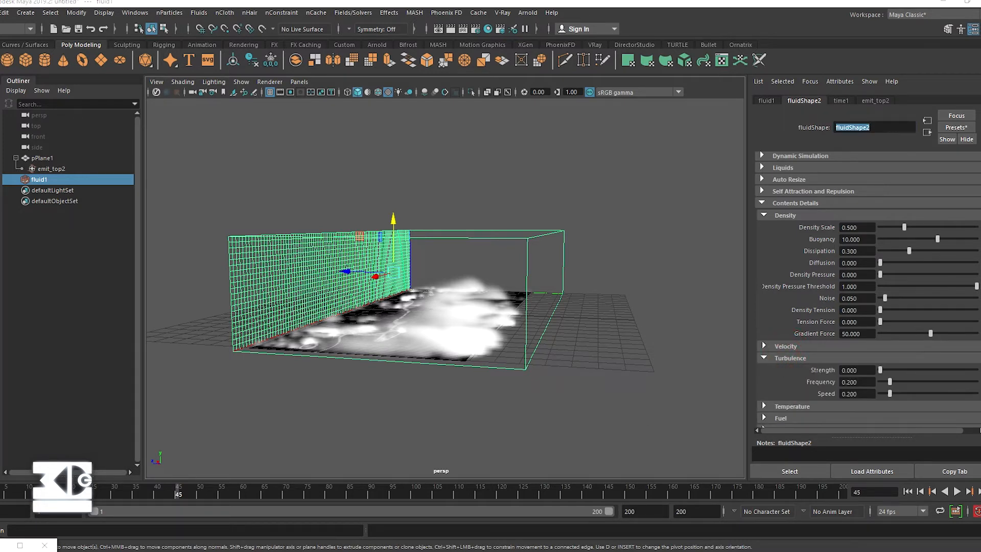
pyautogui.moveTo(860, 370); pyautogui.dragTo(797, 370)
pyautogui.write('.05')
pyautogui.press('Return')
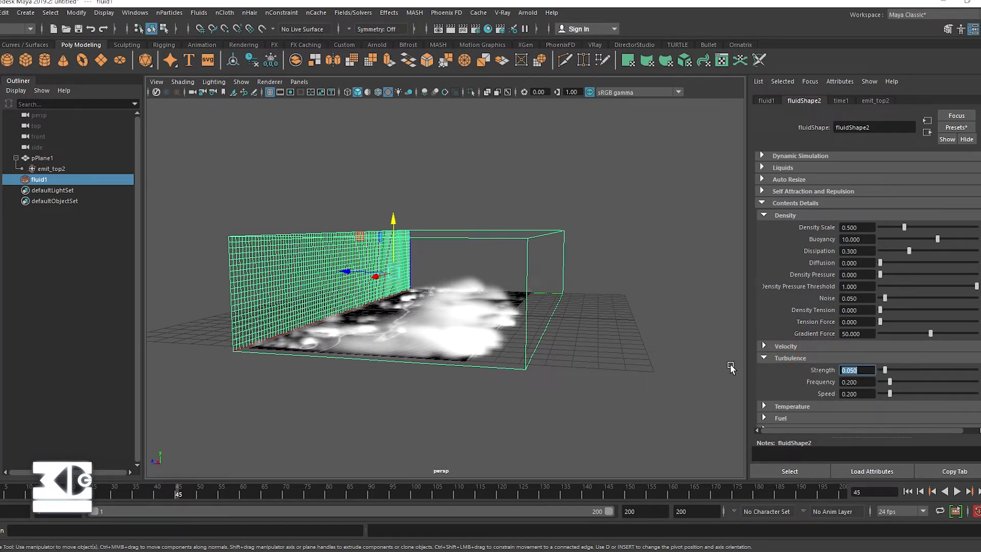
pyautogui.click(767, 357)
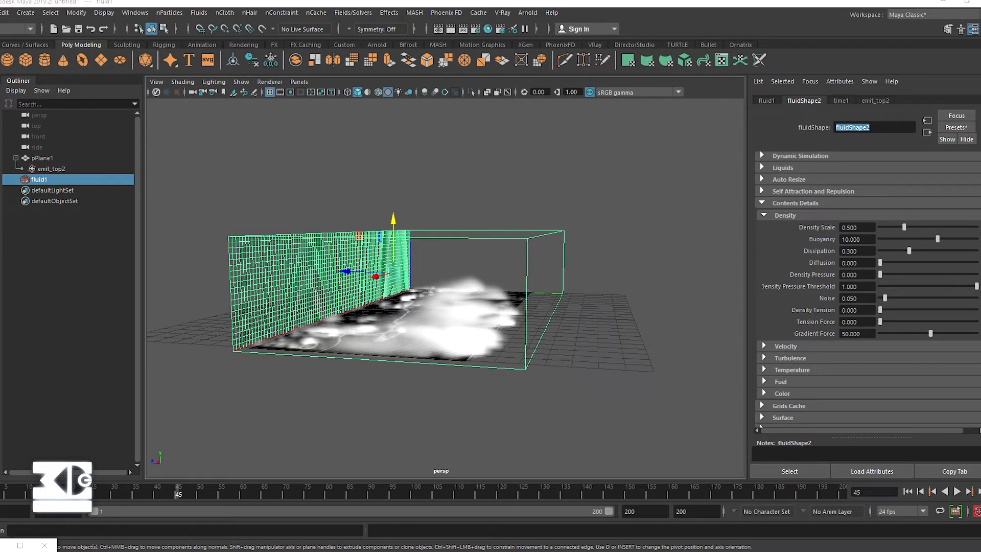
# Step: Play the simulation from the first frame to frame 60 and inspect the smoke from the front
pyautogui.click(907, 491)
pyautogui.click(957, 491)
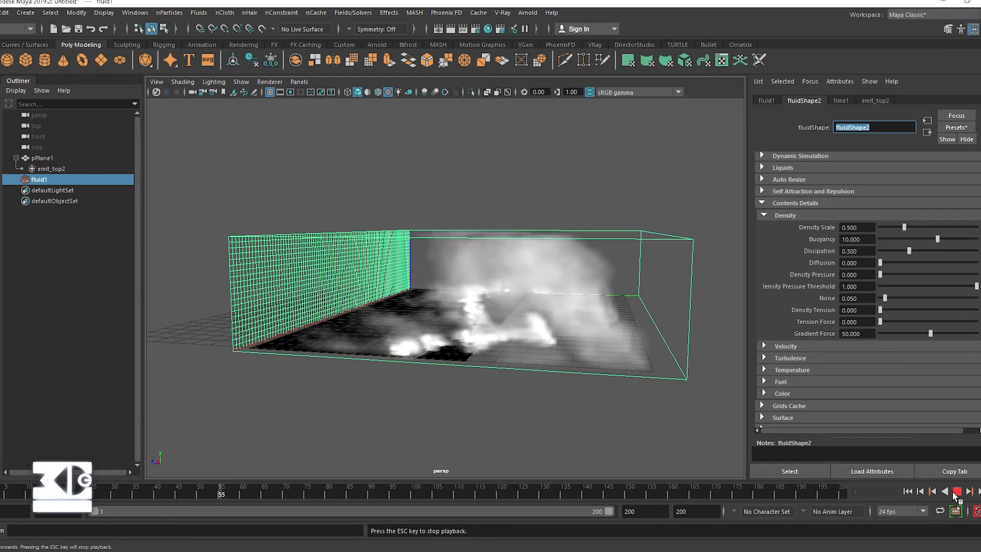
pyautogui.click(955, 493)
pyautogui.keyDown('alt'); pyautogui.moveTo(467, 401); pyautogui.dragTo(387, 401); pyautogui.keyUp('alt')
pyautogui.keyDown('alt'); pyautogui.moveTo(487, 404); pyautogui.dragTo(473, 403); pyautogui.keyUp('alt')
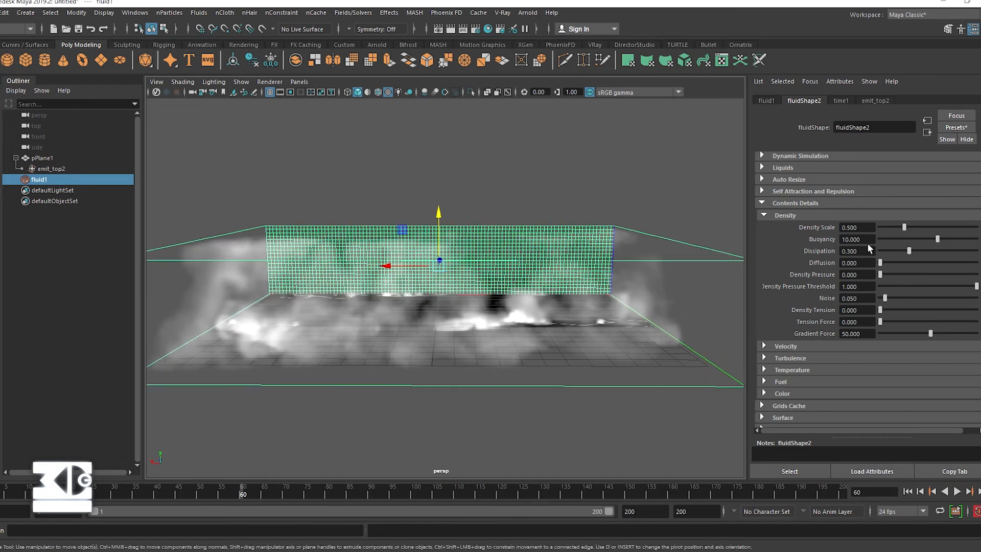
# Step: Lower the fluid's Density Buoyancy, trying 3 and settling on 5
pyautogui.moveTo(868, 241); pyautogui.dragTo(753, 241)
pyautogui.write('3')
pyautogui.press('Return')
pyautogui.write('5')
pyautogui.press('Return')
# Step: Replay the simulation from the first frame to frame 73 to check the lower buoyancy
pyautogui.click(907, 491)
pyautogui.click(957, 491)
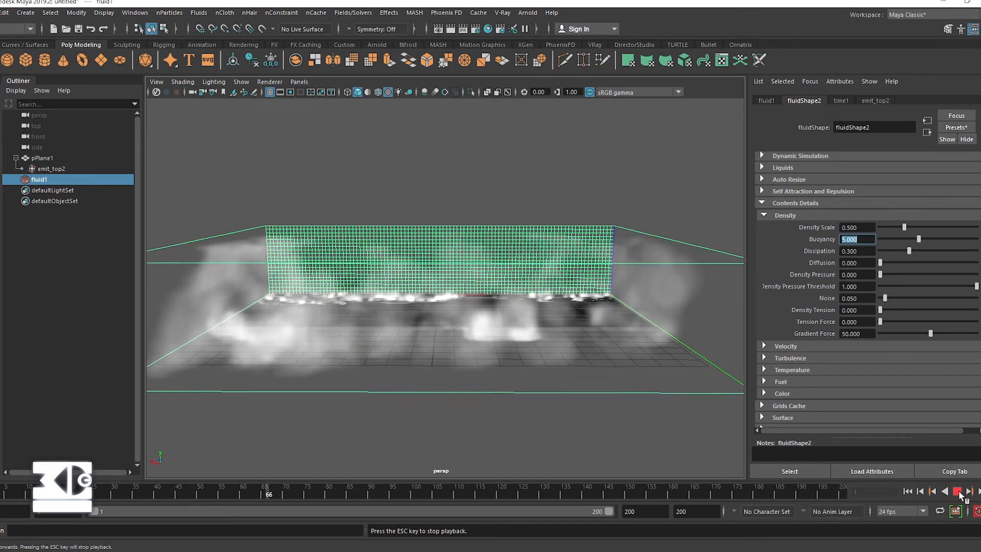
pyautogui.click(957, 491)
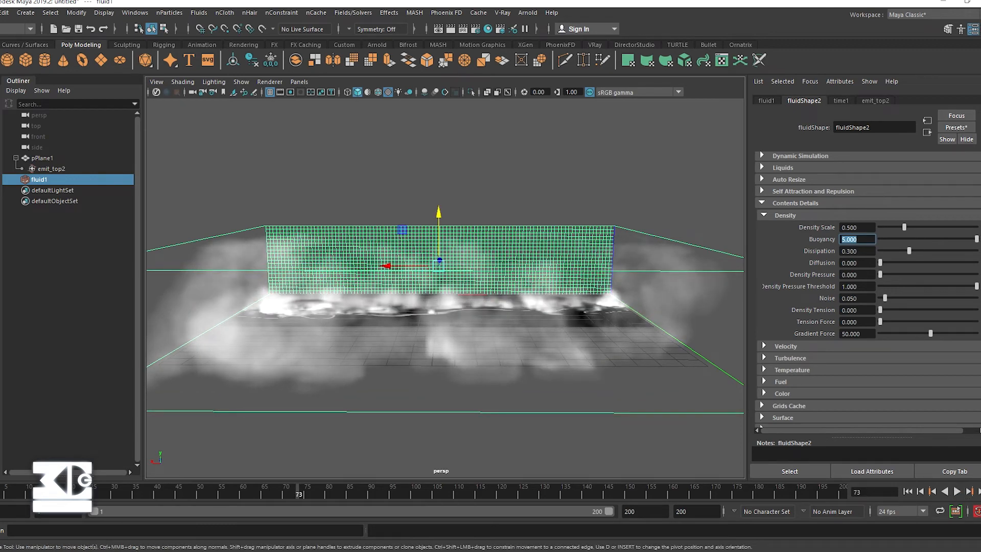
# Step: Set the fluid container's Base Resolution to 150
pyautogui.scroll(5, 760, 161)
pyautogui.doubleClick(854, 191)
pyautogui.write('15')
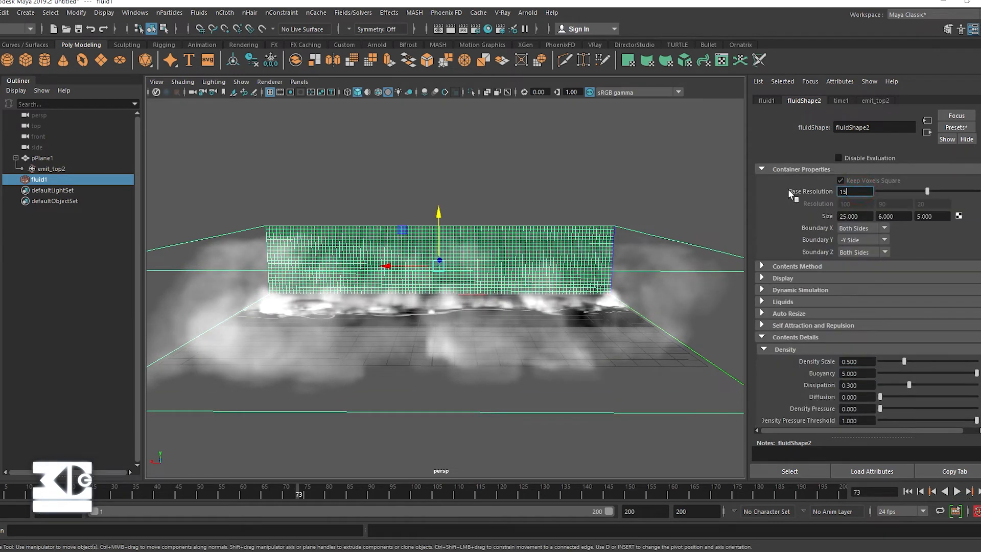
pyautogui.write('0')
pyautogui.press('Return')
# Step: Set the fluid's Simulation Rate Scale to 2 in its Dynamic Simulation settings
pyautogui.click(761, 290)
pyautogui.doubleClick(856, 421)
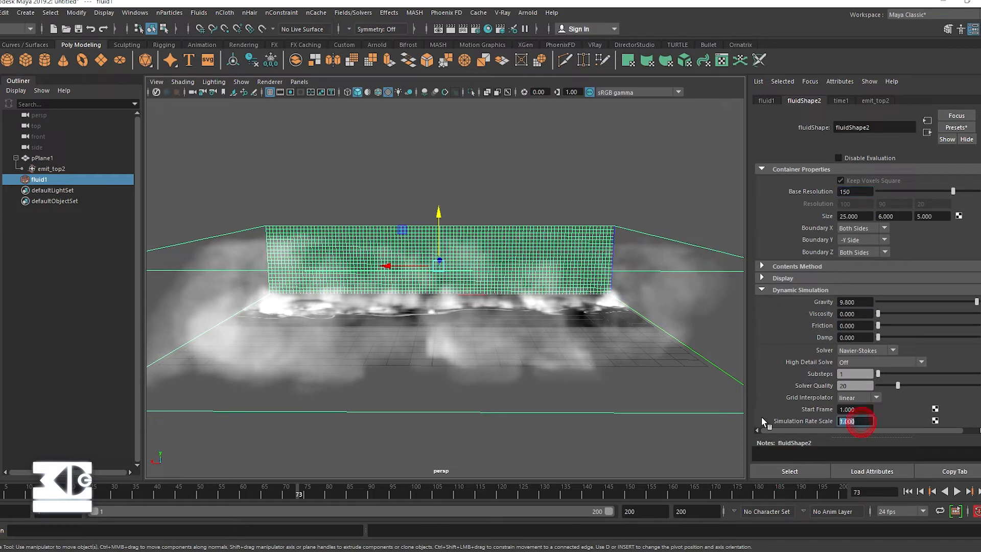
pyautogui.write('2')
pyautogui.press('Return')
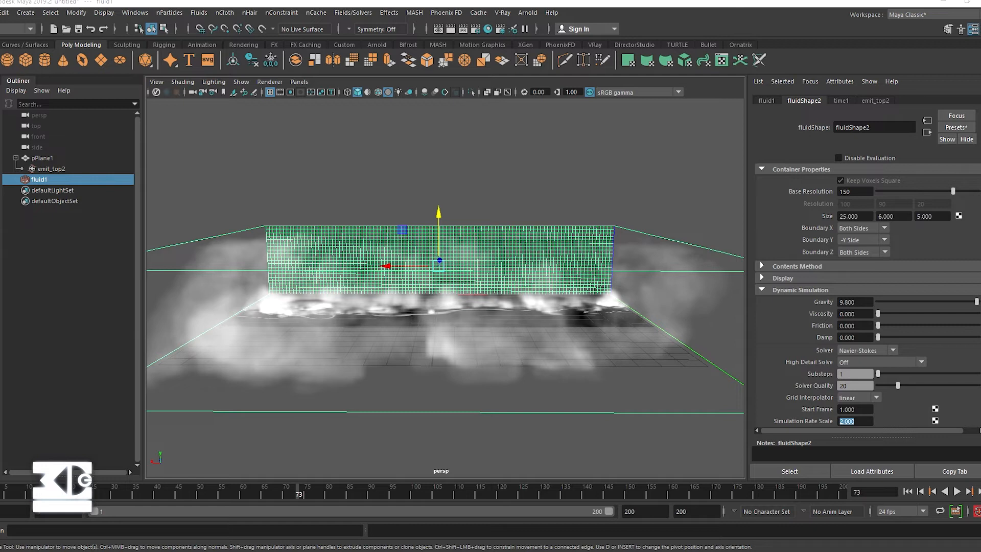
# Step: Add damping to the fluid's dynamic simulation, trying 0.025 and settling on a Damp of 0.065
pyautogui.doubleClick(848, 337)
pyautogui.write('0.025')
pyautogui.press('Return')
pyautogui.moveTo(863, 336); pyautogui.dragTo(728, 334)
pyautogui.write('0.065')
pyautogui.press('Return')
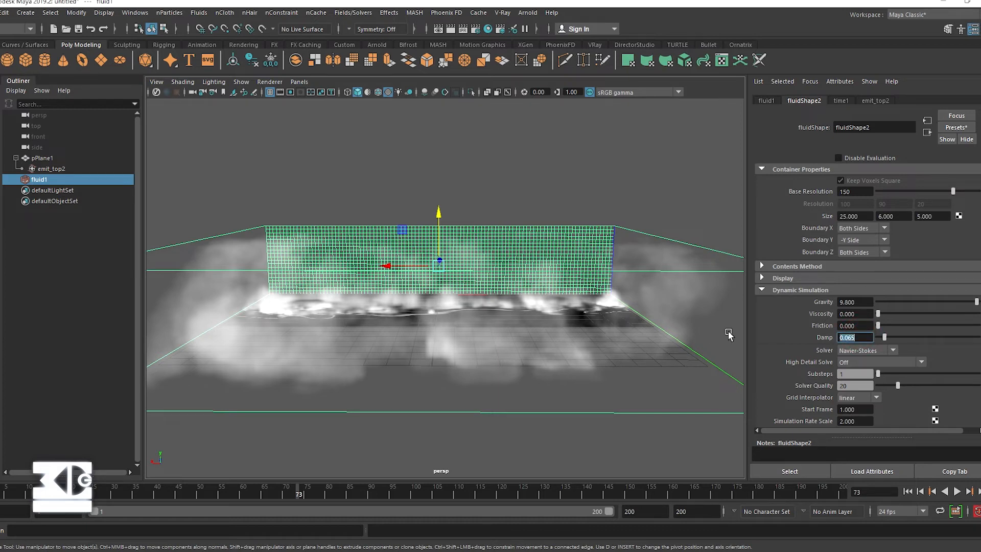
# Step: Set the fluid solver's Substeps to 2 and Solver Quality to 75
pyautogui.click(866, 373)
pyautogui.write('2')
pyautogui.press('Tab')
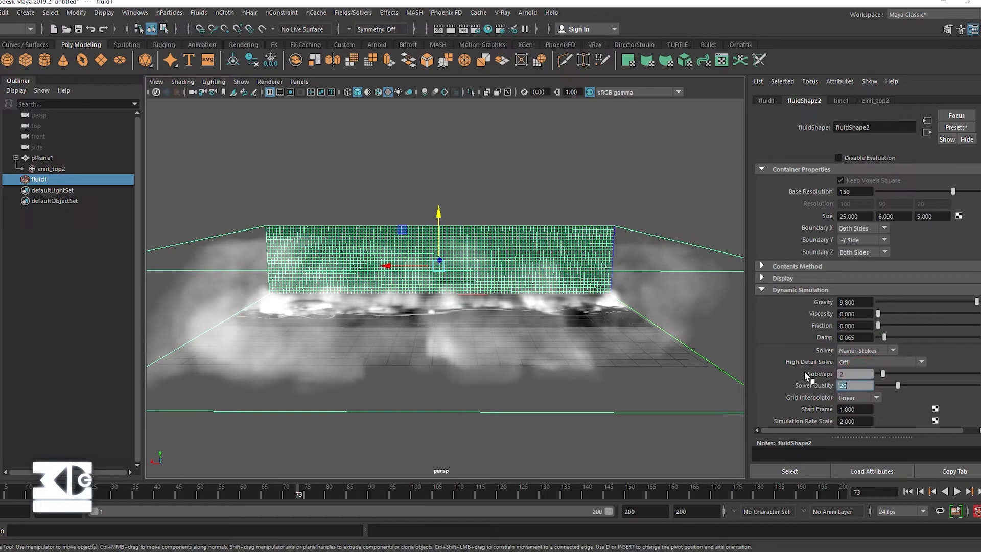
pyautogui.write('75')
pyautogui.press('Return')
# Step: Enable Forward Advection, Conserve Mass and Emit In Substeps for the fluid simulation
pyautogui.scroll(-3, 806, 368)
pyautogui.click(841, 337)
pyautogui.click(840, 347)
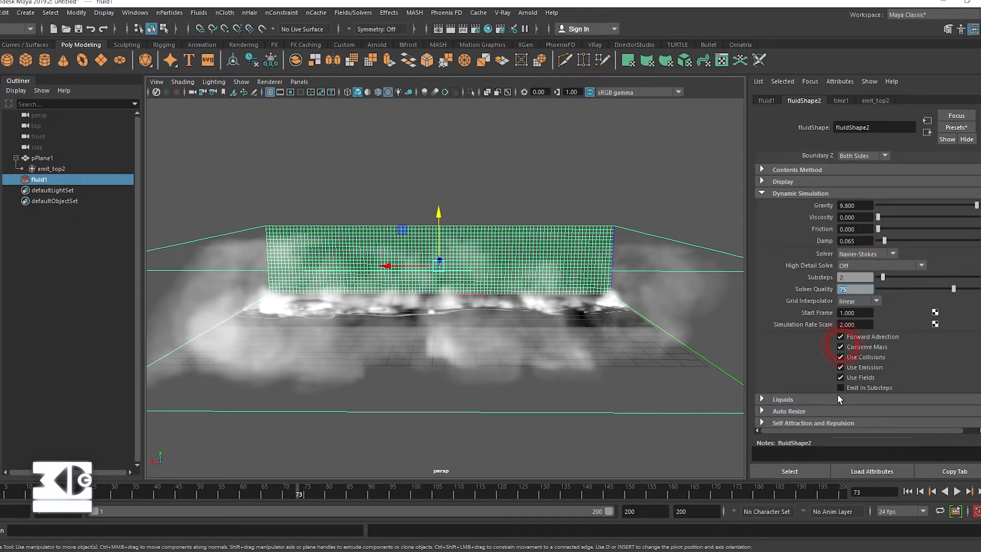
pyautogui.click(841, 388)
# Step: Play the simulation from the first frame to frame 75 and inspect the container from the side
pyautogui.click(908, 491)
pyautogui.click(957, 491)
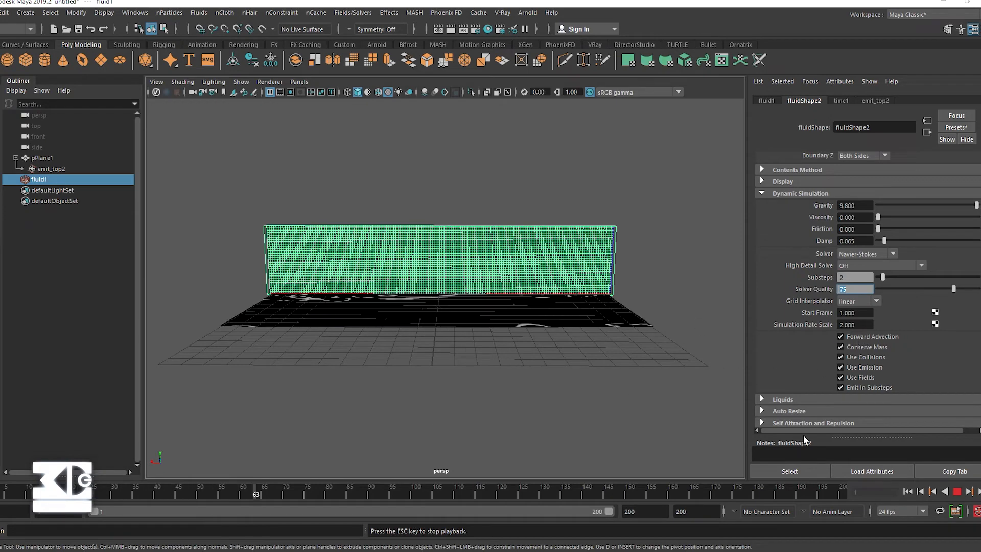
pyautogui.click(957, 492)
pyautogui.scroll(1, 802, 321)
pyautogui.keyDown('alt'); pyautogui.moveTo(517, 319); pyautogui.dragTo(391, 296); pyautogui.keyUp('alt')
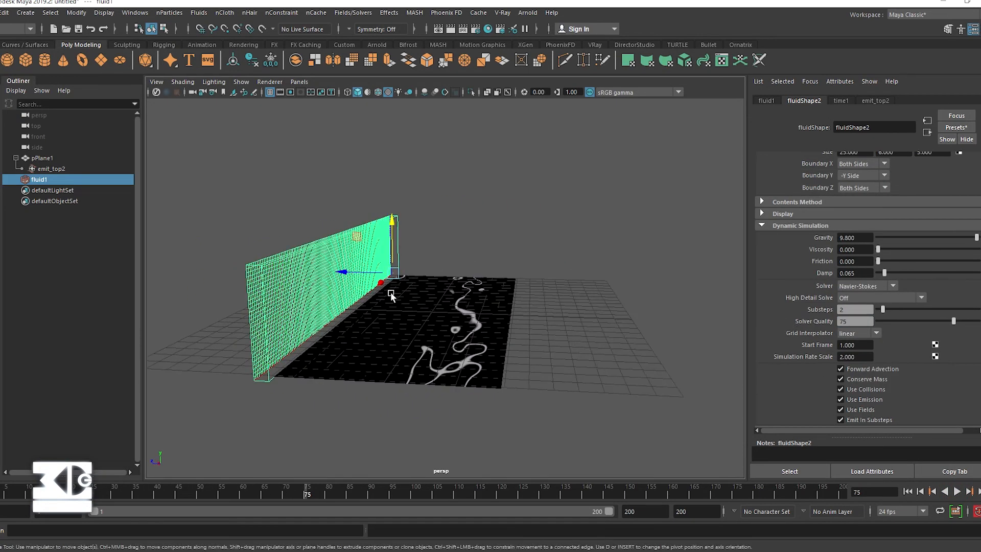
# Step: Set the Simulation Rate Scale to 1, briefly test the playback and return to the first frame
pyautogui.doubleClick(868, 357)
pyautogui.write('1')
pyautogui.press('Return')
pyautogui.click(957, 492)
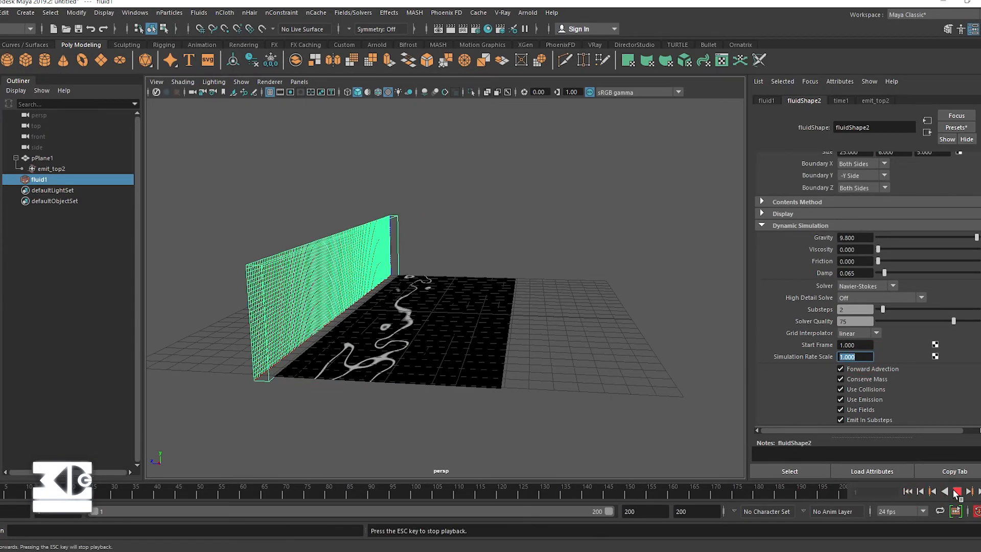
pyautogui.click(957, 492)
pyautogui.click(908, 492)
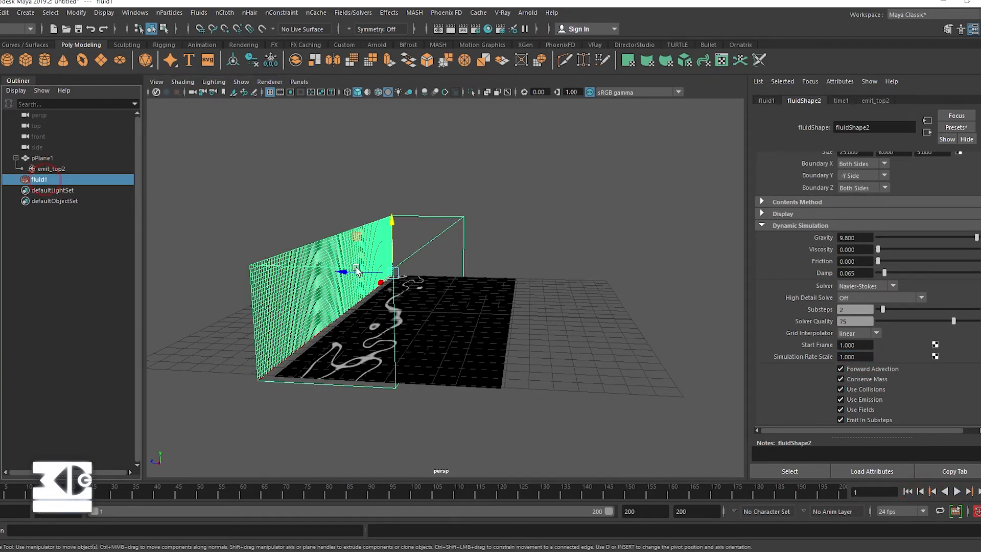
# Step: Move the fluid container slightly along Z toward the emitter plane and replay the simulation from the first frame to frame 35
pyautogui.moveTo(346, 273); pyautogui.dragTo(362, 273)
pyautogui.click(907, 492)
pyautogui.click(957, 492)
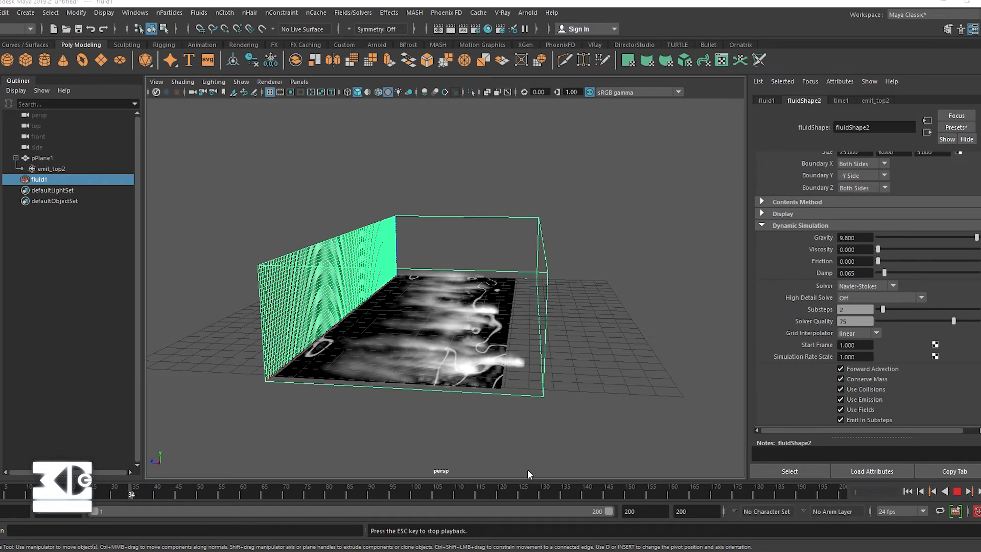
pyautogui.press('Escape')
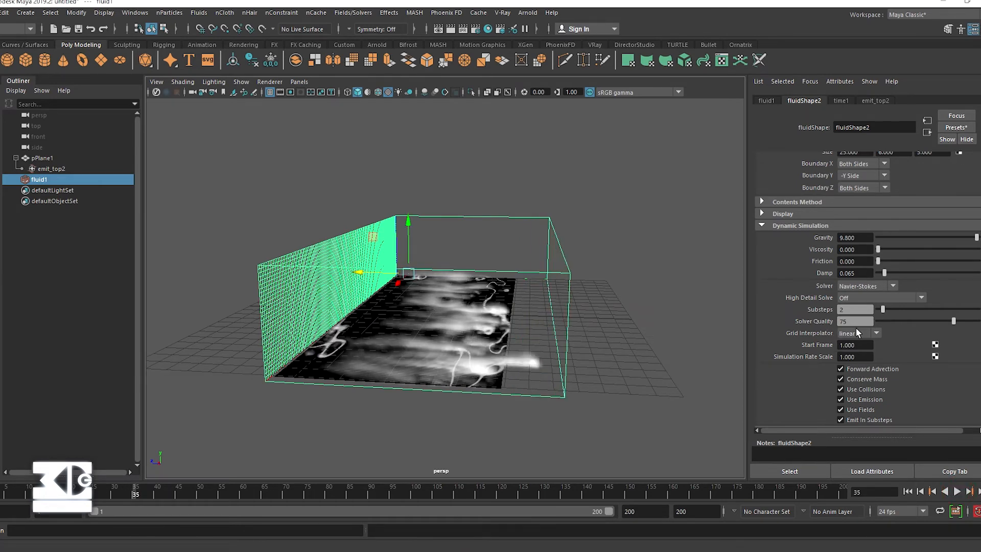
pyautogui.keyDown('alt'); pyautogui.moveTo(630, 373); pyautogui.dragTo(462, 378); pyautogui.keyUp('alt')
# Step: Set the fluid's Simulation Rate Scale back to 2
pyautogui.doubleClick(855, 357)
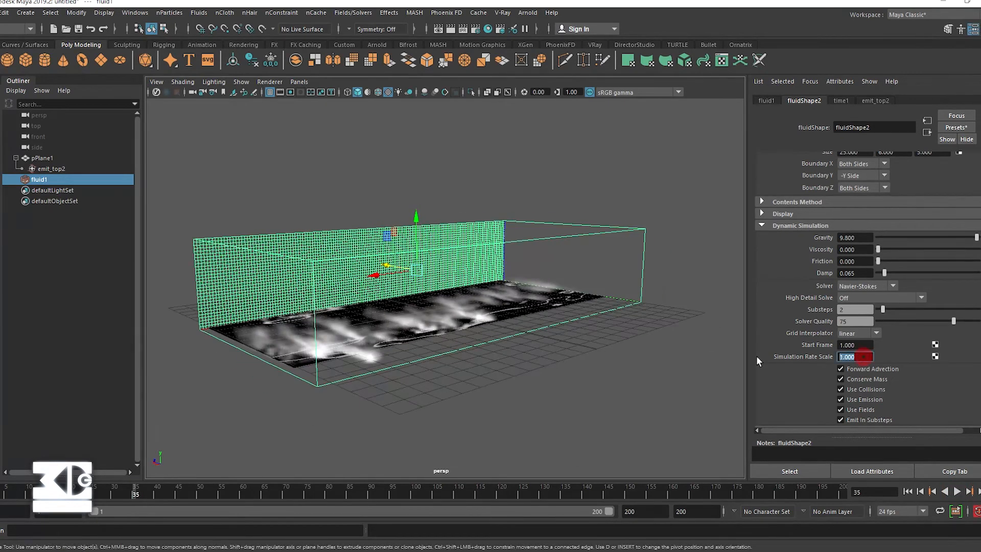
pyautogui.write('2')
pyautogui.press('Return')
# Step: Set the fluid's Velocity Swirl to 3.5 and Velocity Noise to 0.55
pyautogui.scroll(-10, 820, 331)
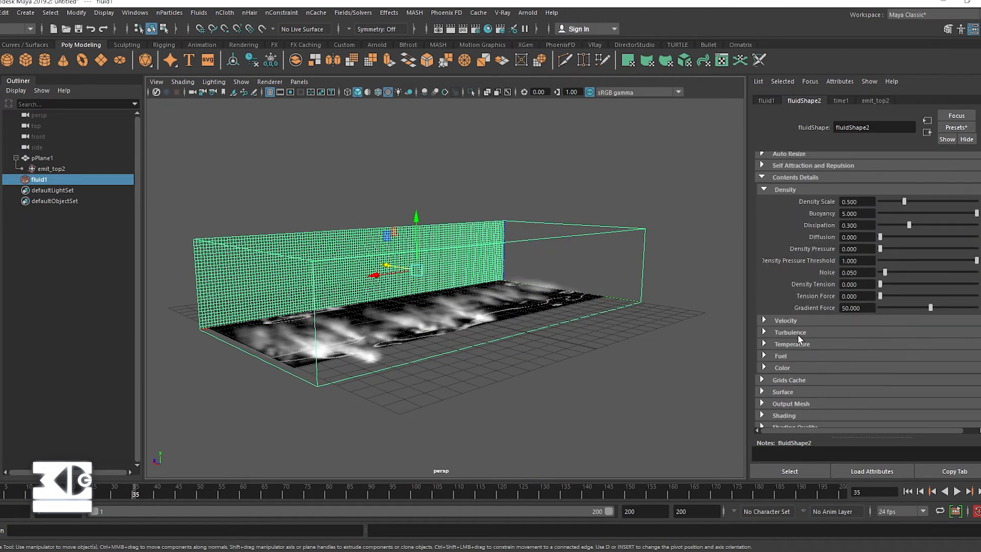
pyautogui.click(785, 321)
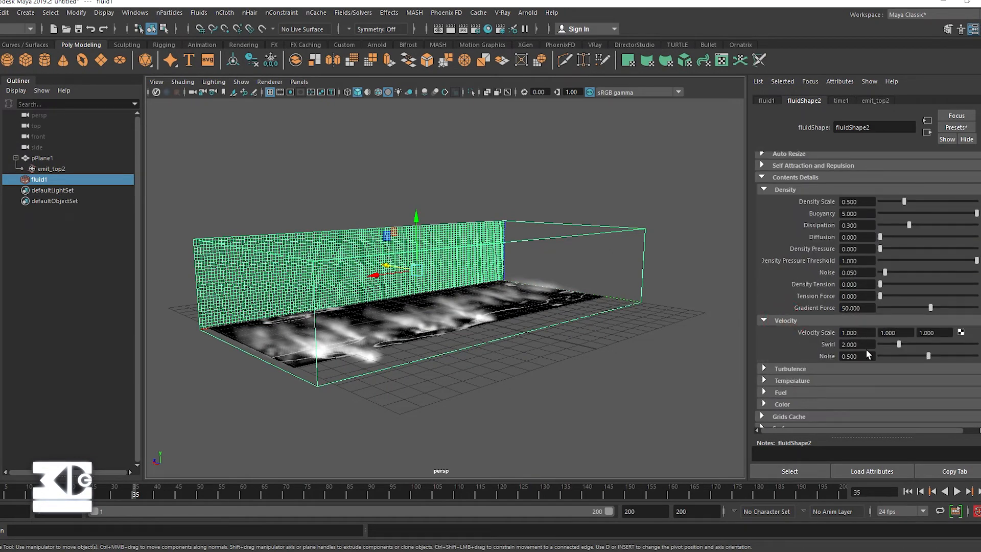
pyautogui.write('3')
pyautogui.press('BackSpace')
pyautogui.press('Tab')
pyautogui.write('0.55')
pyautogui.press('Return')
# Step: Set the fluid's Turbulence Speed to 0.35 and Turbulence Strength to 0.15
pyautogui.click(783, 368)
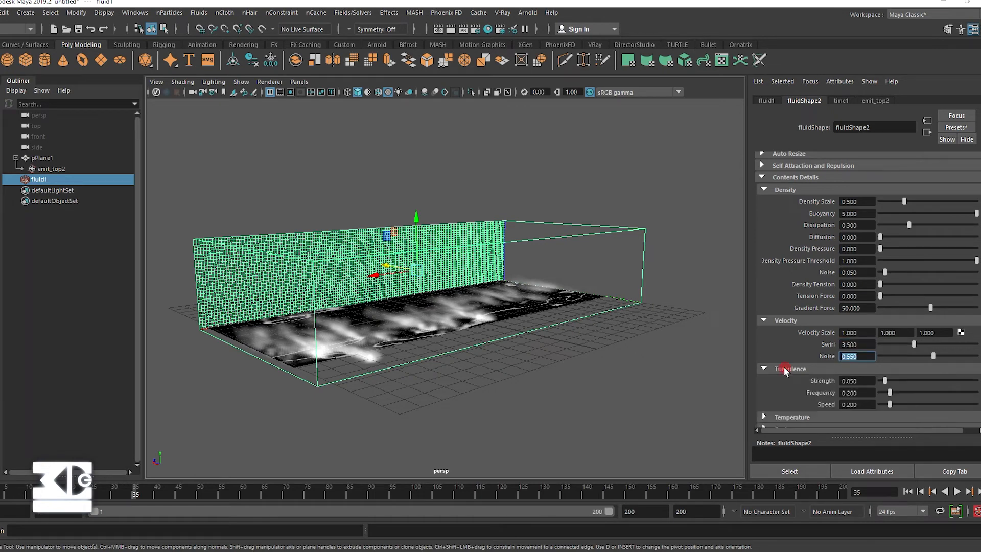
pyautogui.moveTo(868, 403); pyautogui.dragTo(733, 402)
pyautogui.write('0.35')
pyautogui.press('Return')
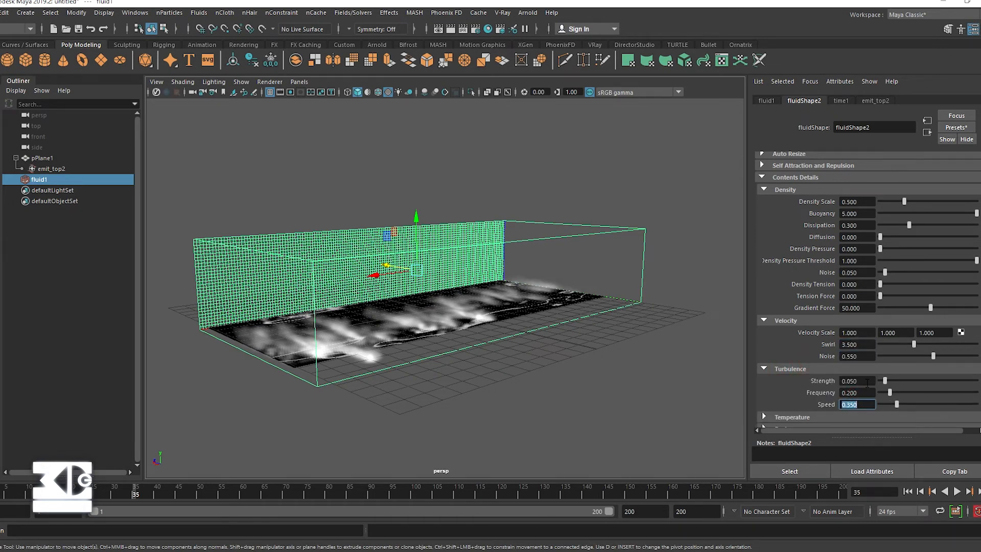
pyautogui.moveTo(867, 382); pyautogui.dragTo(782, 384)
pyautogui.write('0.15')
pyautogui.press('Return')
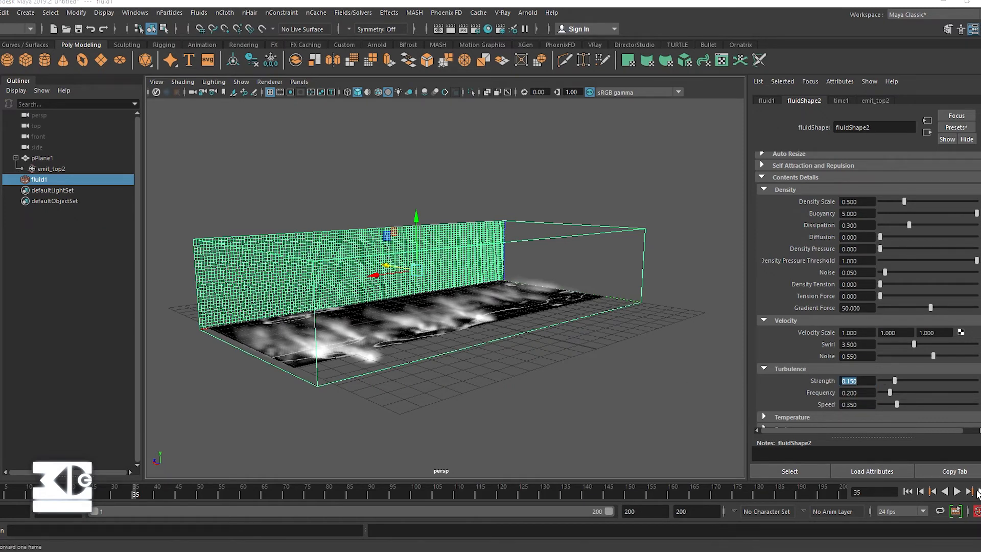
# Step: Replay the fluid simulation from the first frame and stop around frame 31
pyautogui.click(907, 491)
pyautogui.scroll(-3, 794, 366)
pyautogui.click(957, 491)
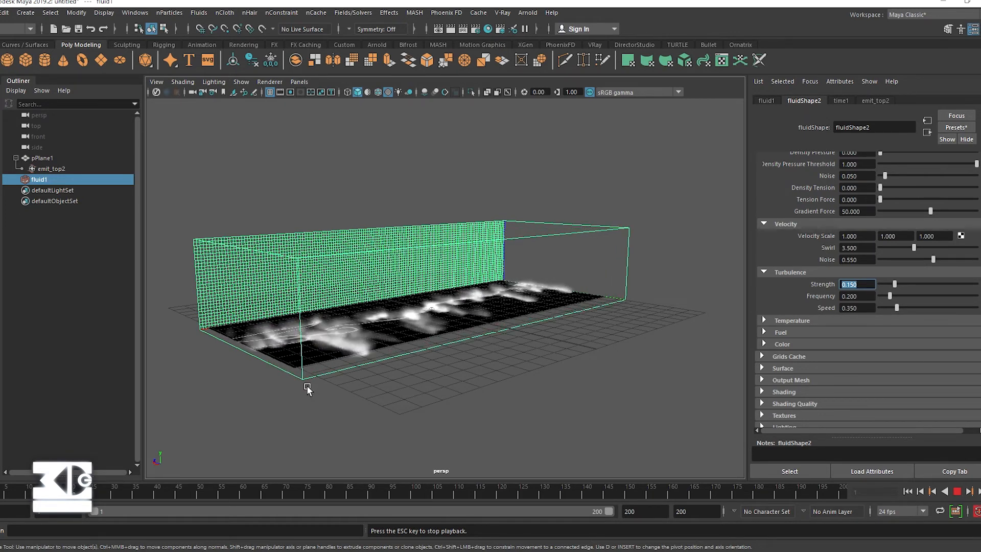
pyautogui.click(959, 491)
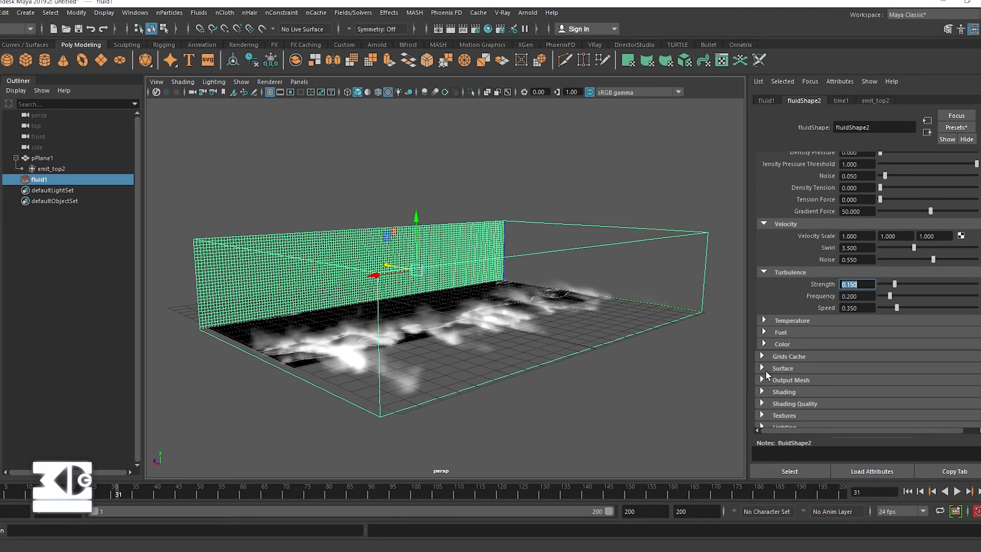
# Step: Change the fluid's shading Color from white to a light sandy orange and reduce its saturation slightly
pyautogui.scroll(-1, 764, 378)
pyautogui.click(761, 360)
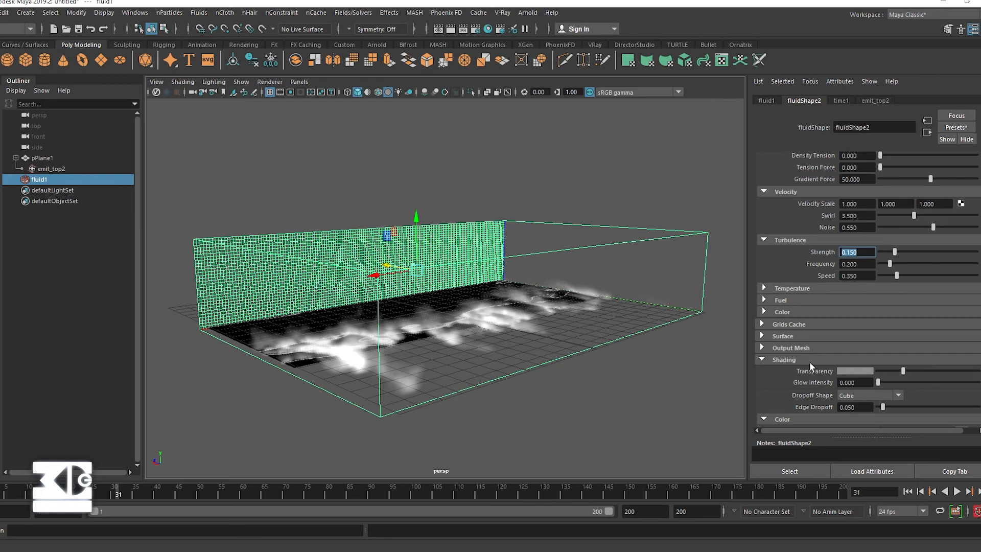
pyautogui.click(809, 361)
pyautogui.scroll(-1, 809, 361)
pyautogui.click(776, 362)
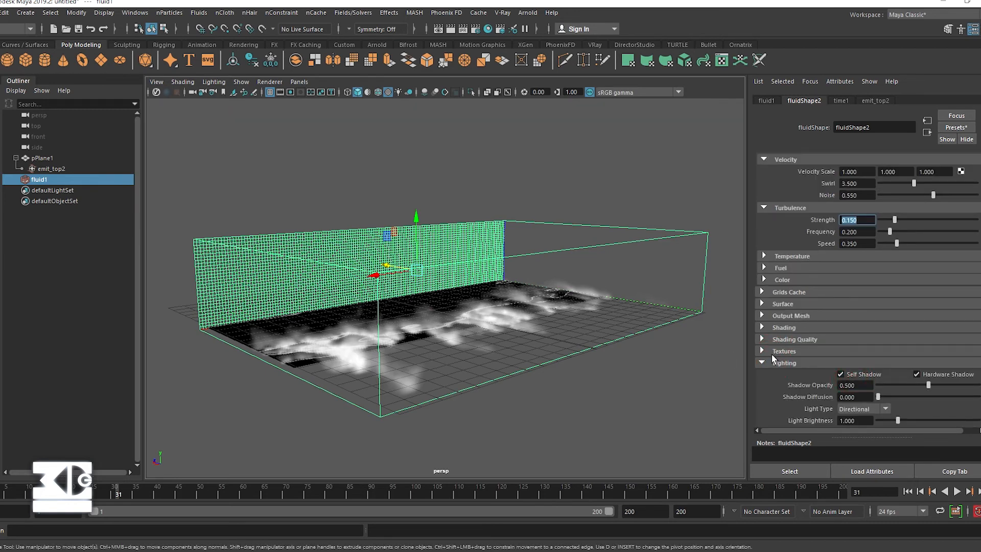
pyautogui.scroll(1, 772, 355)
pyautogui.click(771, 357)
pyautogui.scroll(-4, 786, 363)
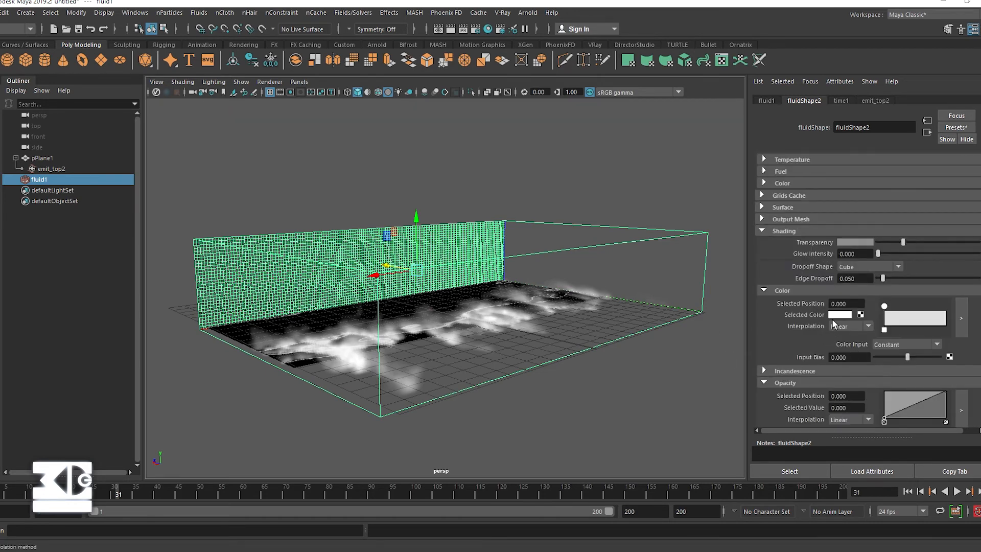
pyautogui.click(838, 315)
pyautogui.click(802, 307)
pyautogui.click(775, 249)
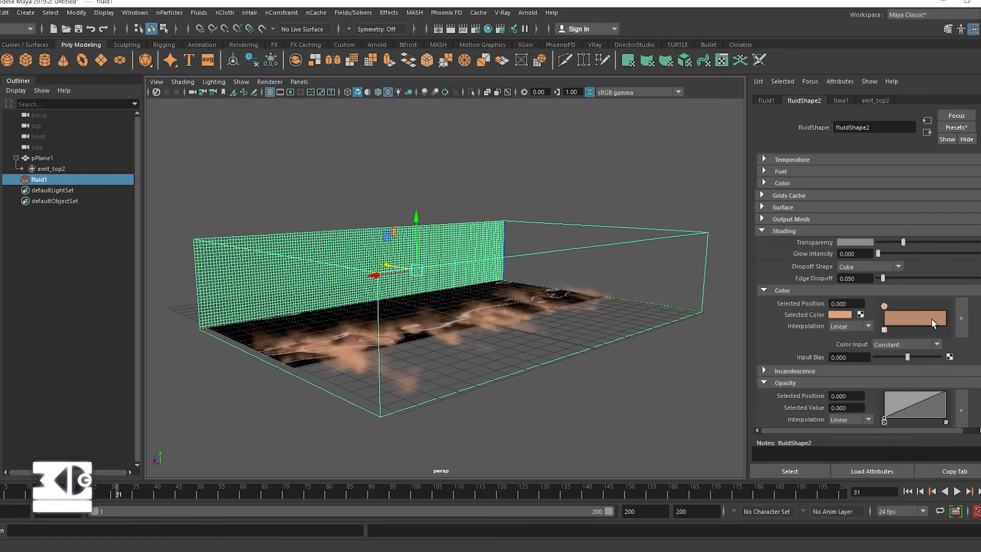
pyautogui.click(840, 314)
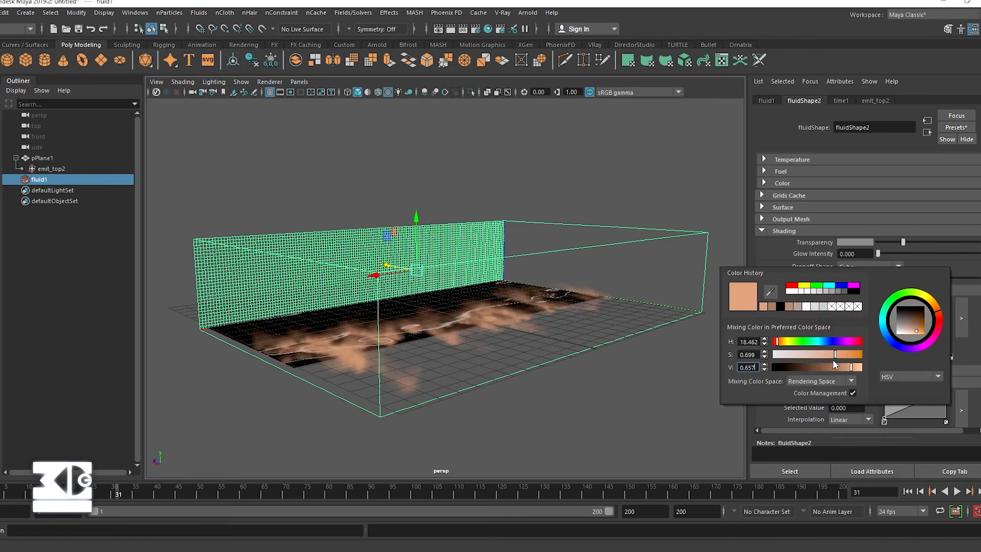
pyautogui.moveTo(835, 355)
pyautogui.mouseDown()
pyautogui.moveTo(808, 359)
pyautogui.moveTo(818, 360)
pyautogui.mouseUp()
pyautogui.click(906, 345)
pyautogui.click(893, 377)
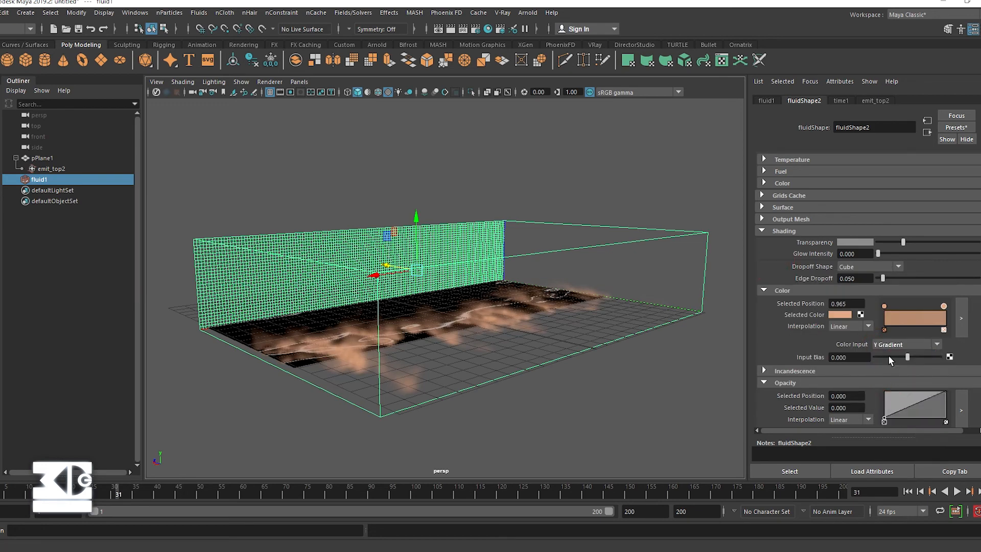
pyautogui.click(906, 345)
pyautogui.click(889, 329)
# Step: Add two points near the start of the fluid's Opacity curve, the second at about position 0.12 and value 0.24
pyautogui.scroll(-2, 904, 358)
pyautogui.click(961, 378)
pyautogui.click(36, 156)
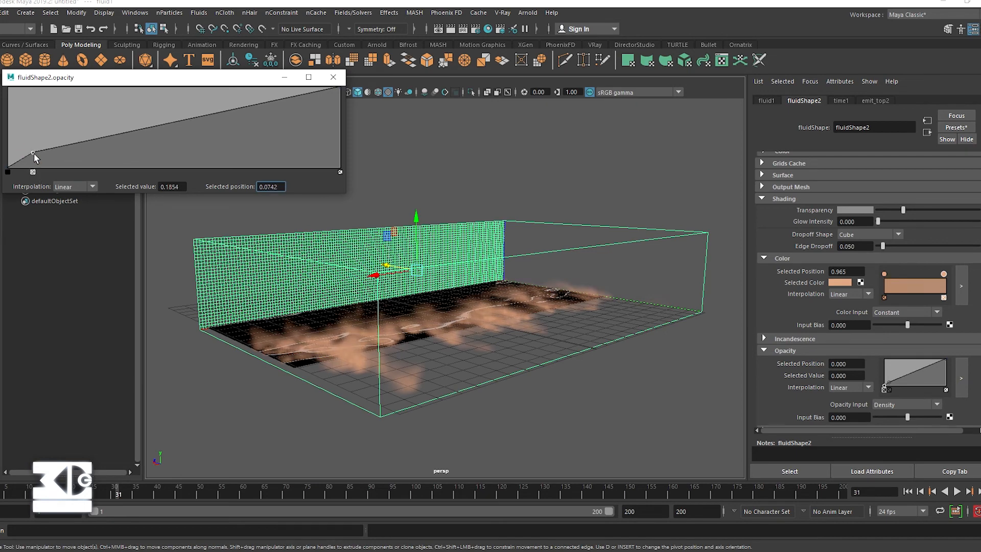
pyautogui.click(59, 145)
pyautogui.moveTo(36, 156)
pyautogui.mouseDown()
pyautogui.moveTo(21, 156)
pyautogui.moveTo(47, 148)
pyautogui.mouseUp()
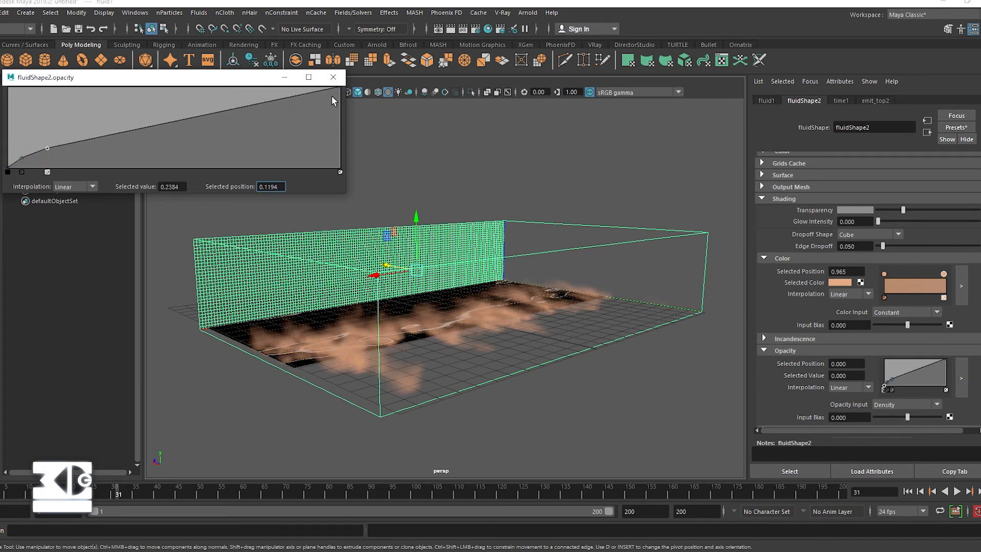
pyautogui.click(333, 77)
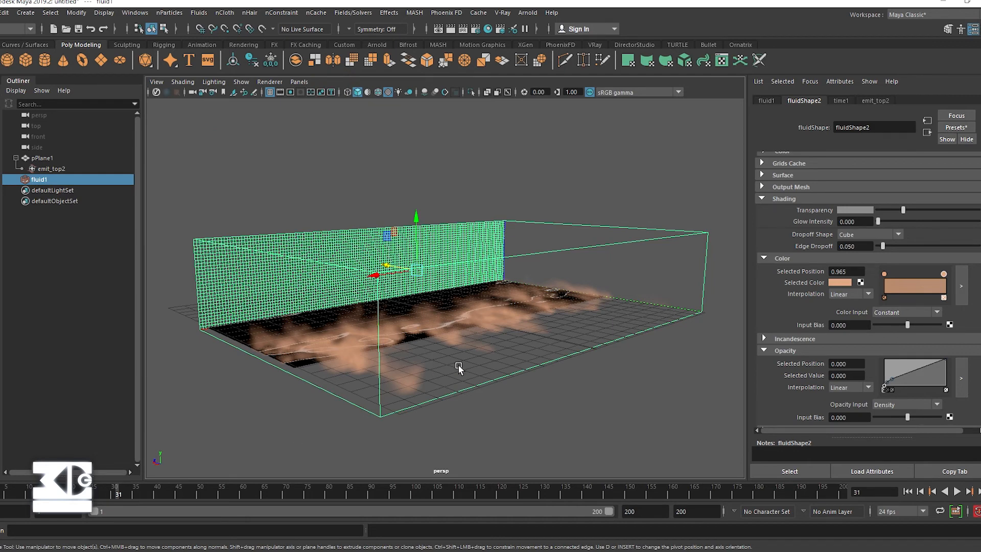
# Step: Replay the coloured fluid from the first frame to frame 41, viewed from the opposite side
pyautogui.keyDown('alt'); pyautogui.moveTo(556, 397); pyautogui.dragTo(423, 394); pyautogui.keyUp('alt')
pyautogui.click(908, 492)
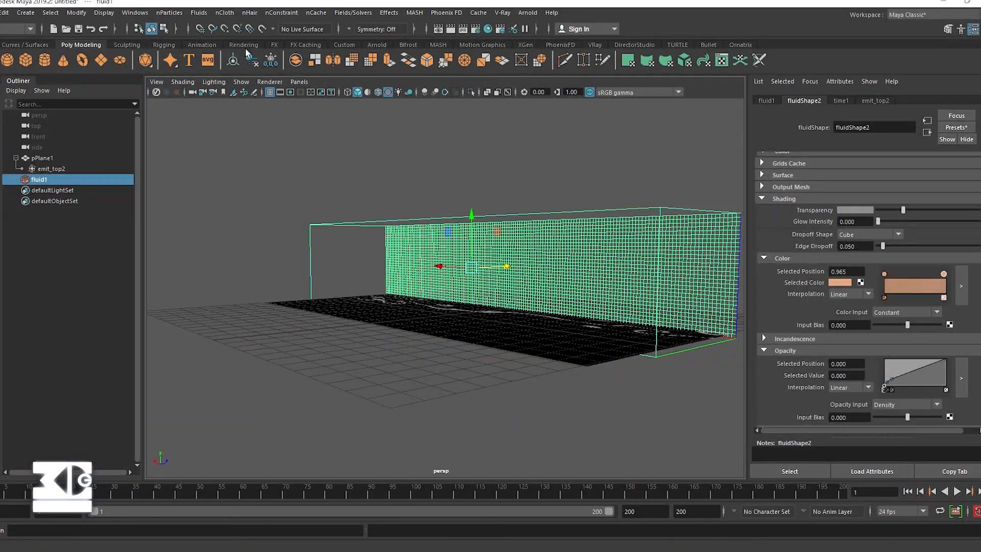
pyautogui.click(956, 492)
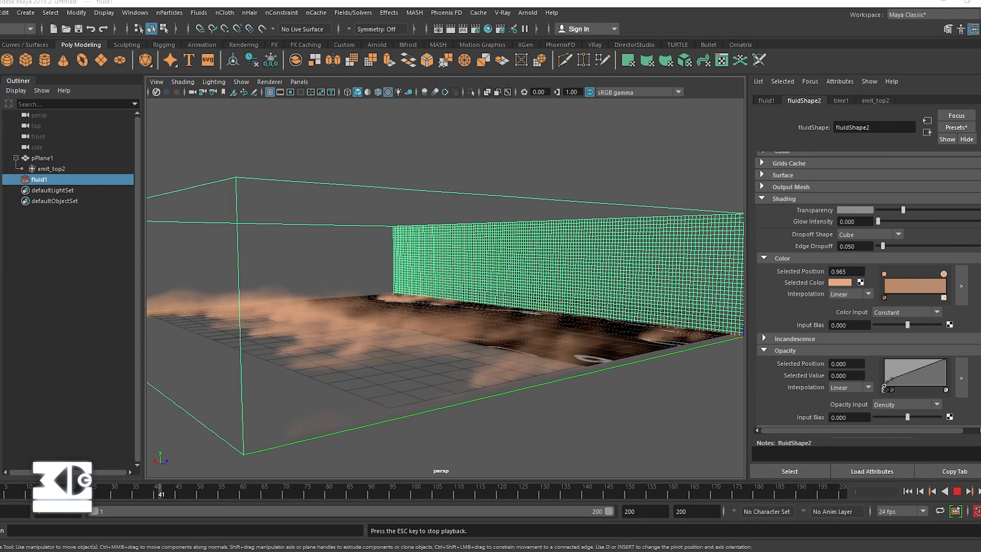
pyautogui.press('Escape')
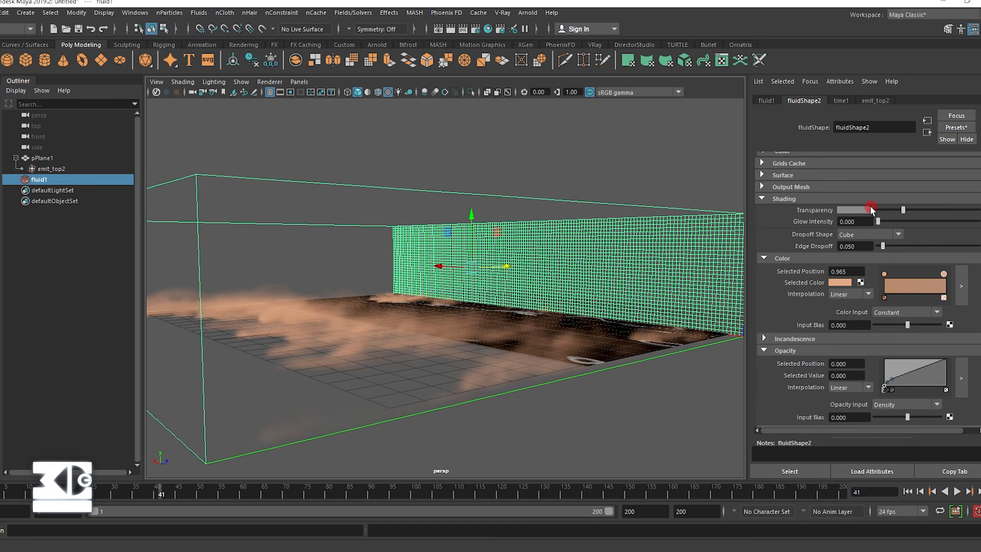
# Step: Darken the fluid's Transparency grey to make the dust denser and inspect it from another angle
pyautogui.click(853, 212)
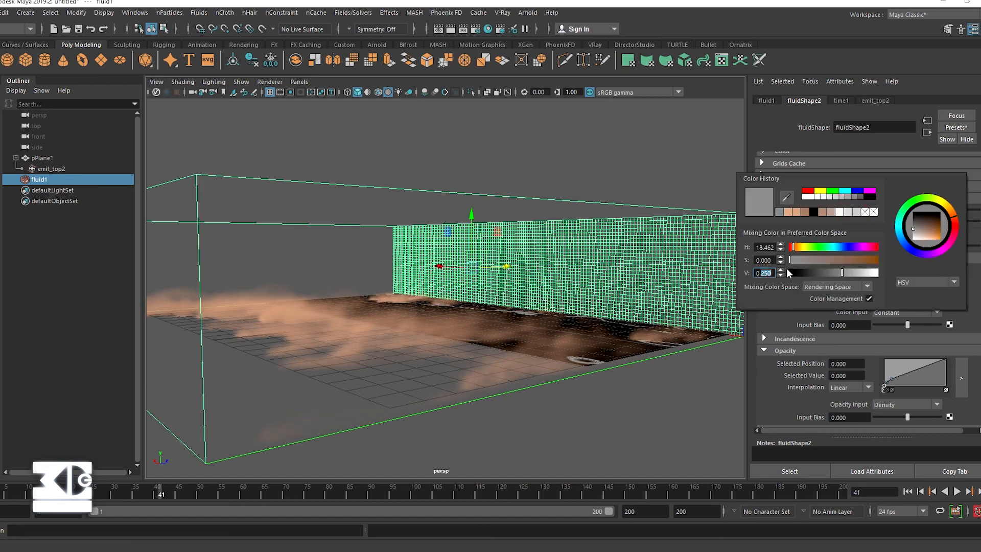
pyautogui.write('0.1')
pyautogui.press('Return')
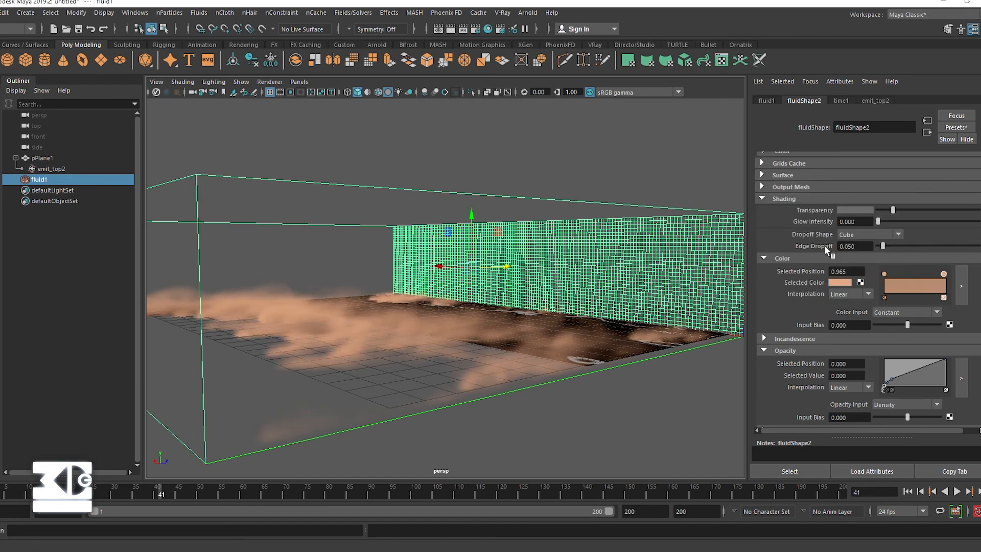
pyautogui.keyDown('alt'); pyautogui.moveTo(471, 362); pyautogui.dragTo(494, 361); pyautogui.keyUp('alt')
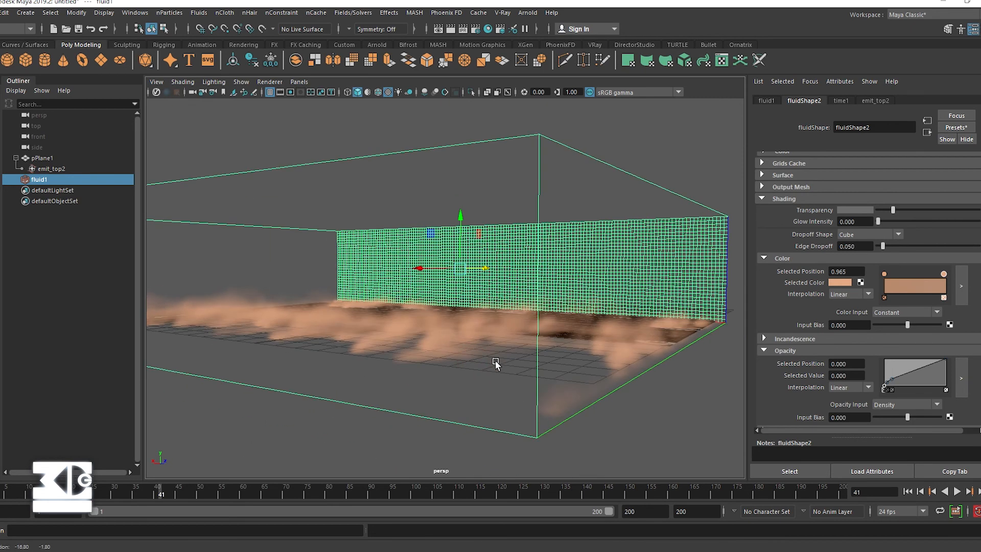
# Step: Raise the early part of the Opacity curve steeply and add a middle point at about position 0.46 and value 0.56
pyautogui.click(961, 378)
pyautogui.click(15, 162)
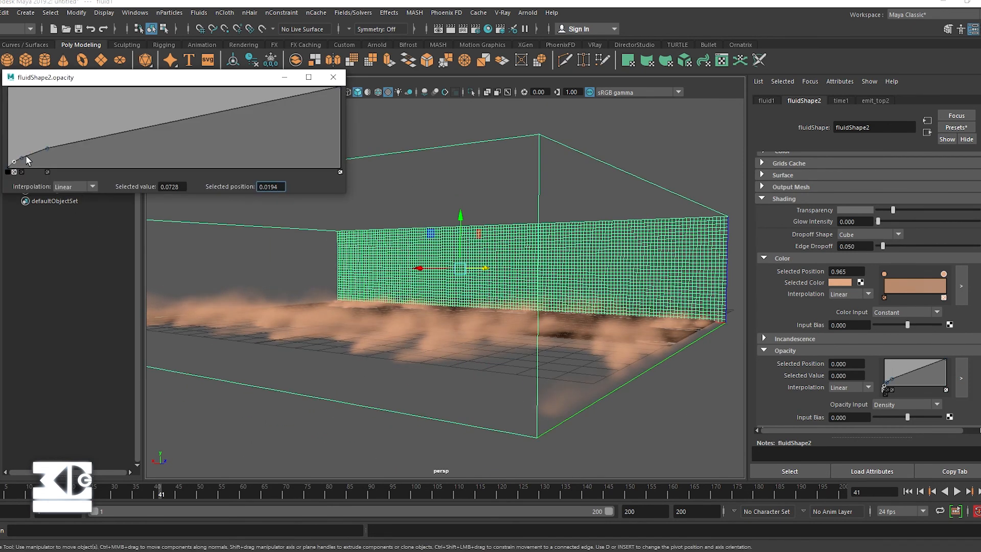
pyautogui.moveTo(21, 158); pyautogui.dragTo(23, 136)
pyautogui.click(128, 119)
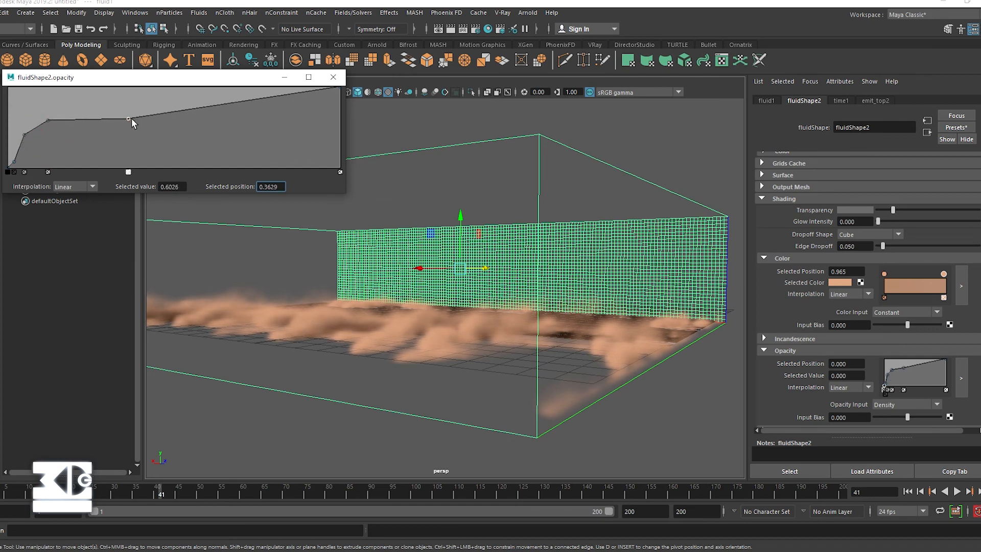
pyautogui.moveTo(128, 119); pyautogui.dragTo(173, 128)
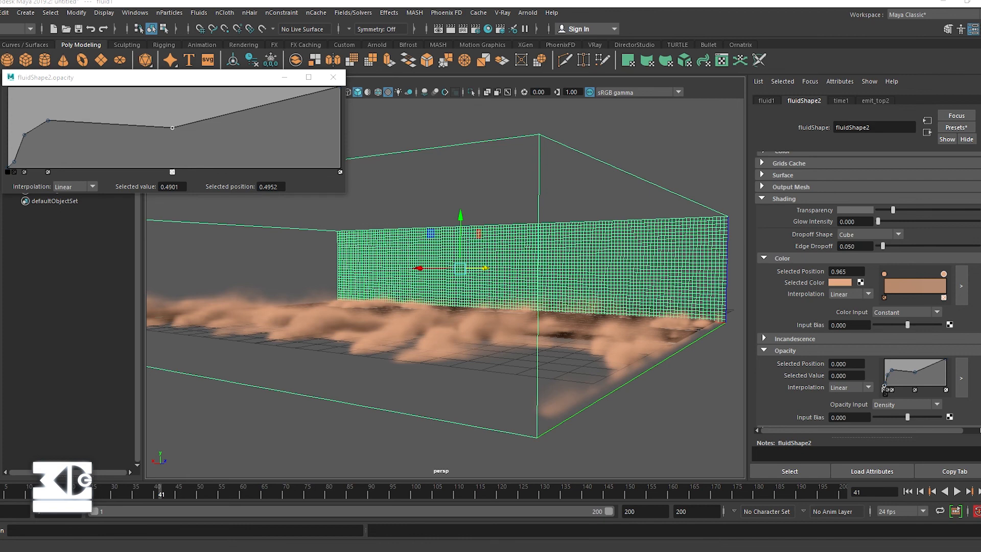
pyautogui.moveTo(172, 128); pyautogui.dragTo(160, 121)
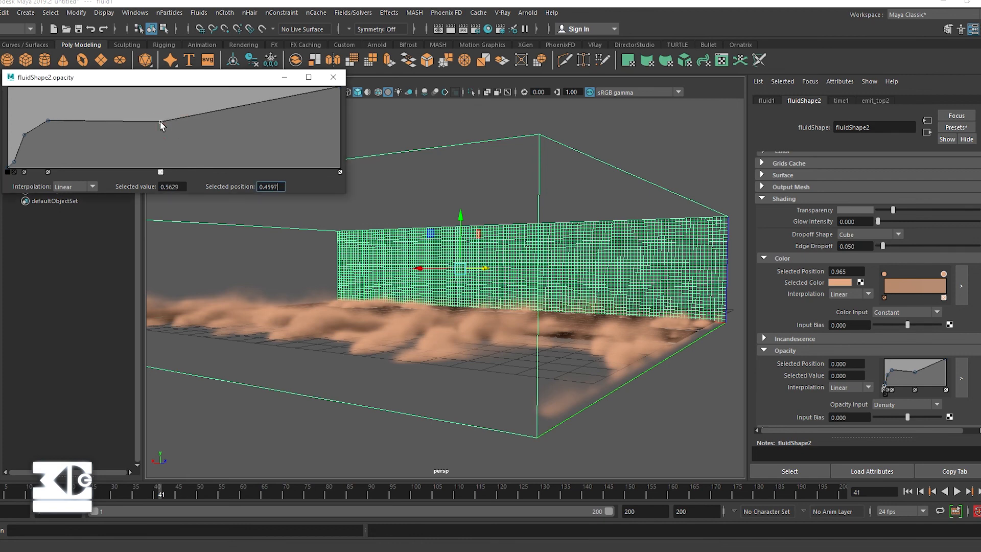
# Step: Smooth the Opacity curve's rise with points at about position 0.08, value 0.52 and position 0.03, value 0.22, then close the curve editor
pyautogui.moveTo(48, 121); pyautogui.dragTo(52, 122)
pyautogui.click(34, 126)
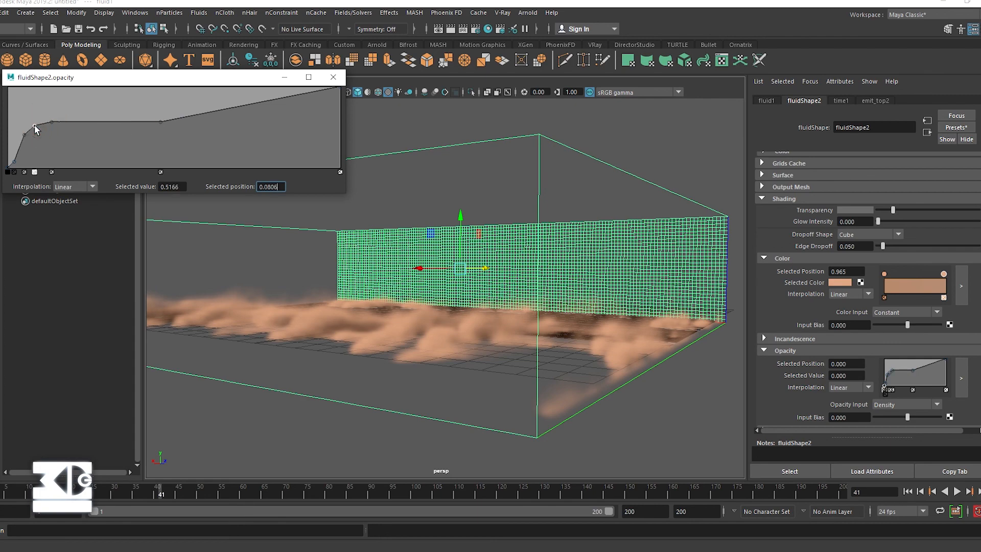
pyautogui.click(17, 150)
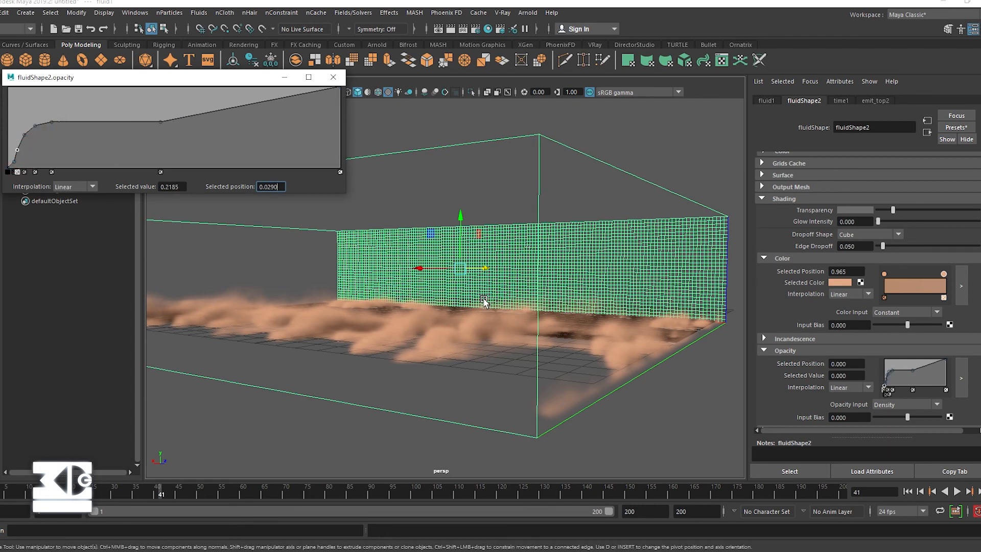
pyautogui.keyDown('alt'); pyautogui.moveTo(482, 296); pyautogui.dragTo(427, 265); pyautogui.keyUp('alt')
pyautogui.click(331, 81)
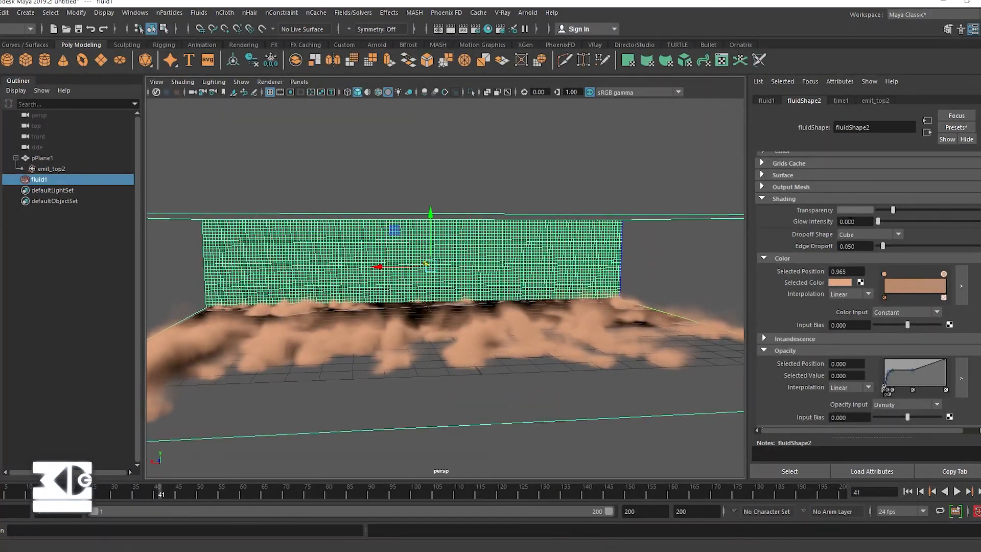
# Step: Set the brightness value of the fluid's Transparency colour to 0.18
pyautogui.click(849, 211)
pyautogui.press('Return')
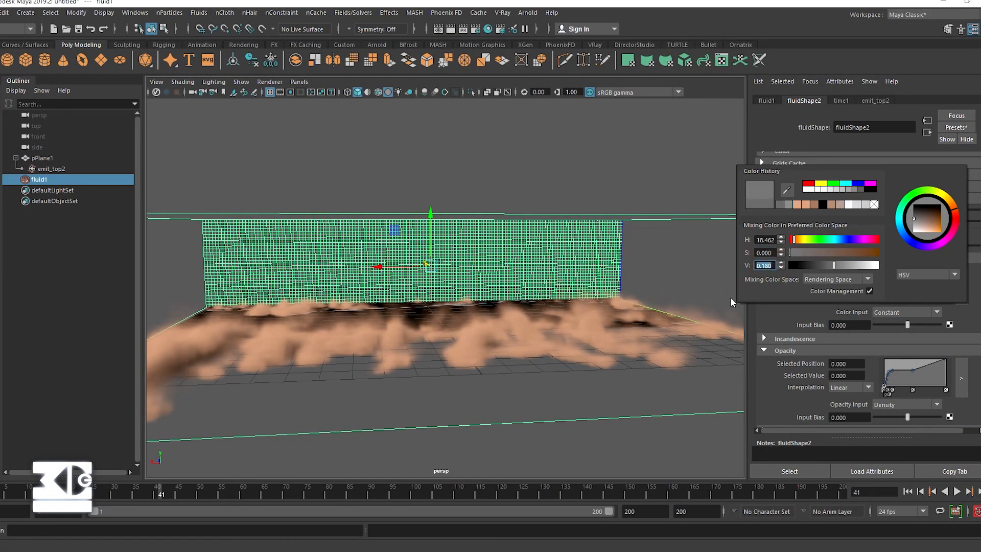
pyautogui.keyDown('alt'); pyautogui.moveTo(570, 348); pyautogui.dragTo(537, 347); pyautogui.keyUp('alt')
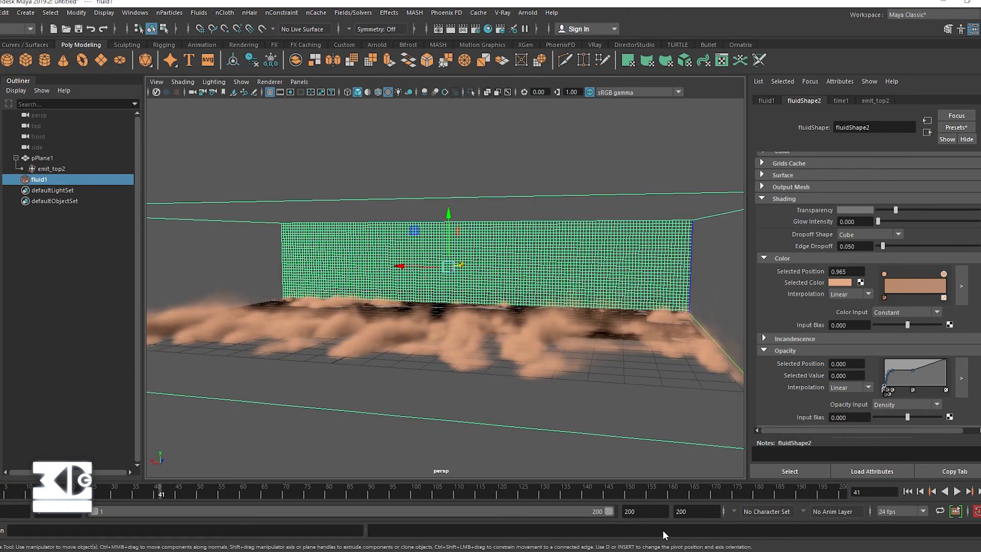
# Step: Switch to the video player and replay the "large scale storm04" reference clip from its beginning
pyautogui.hotkey('alt', 'Tab')
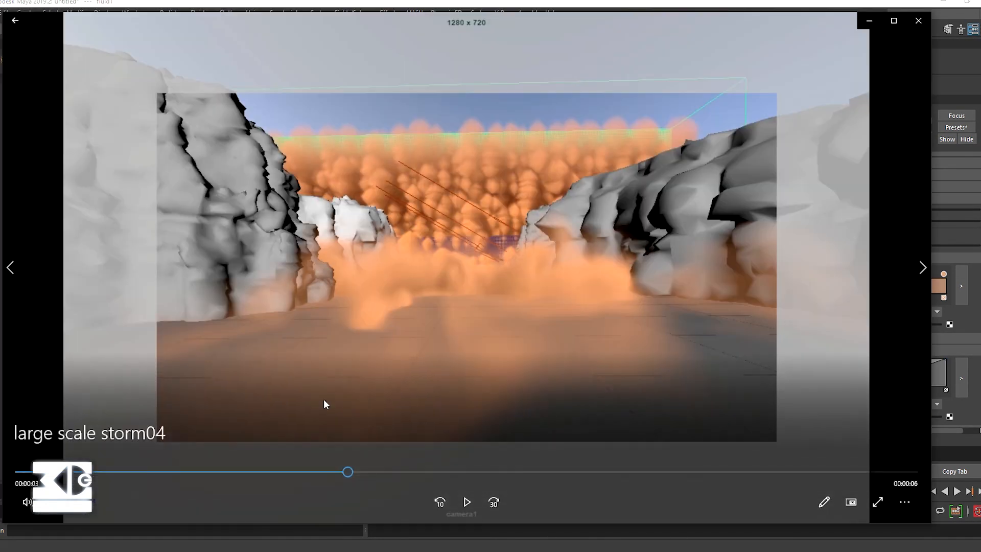
pyautogui.moveTo(346, 471); pyautogui.dragTo(145, 471)
pyautogui.click(469, 509)
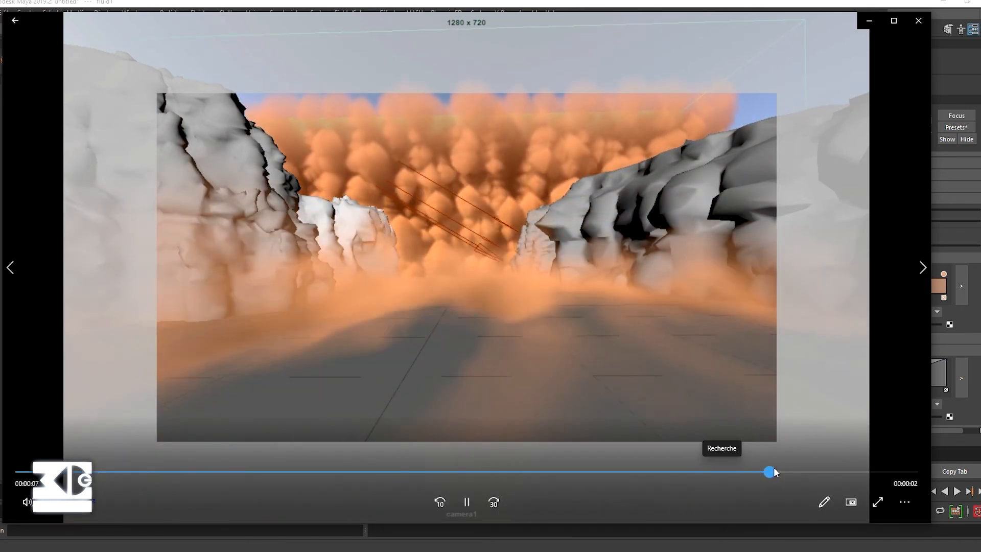
pyautogui.click(463, 504)
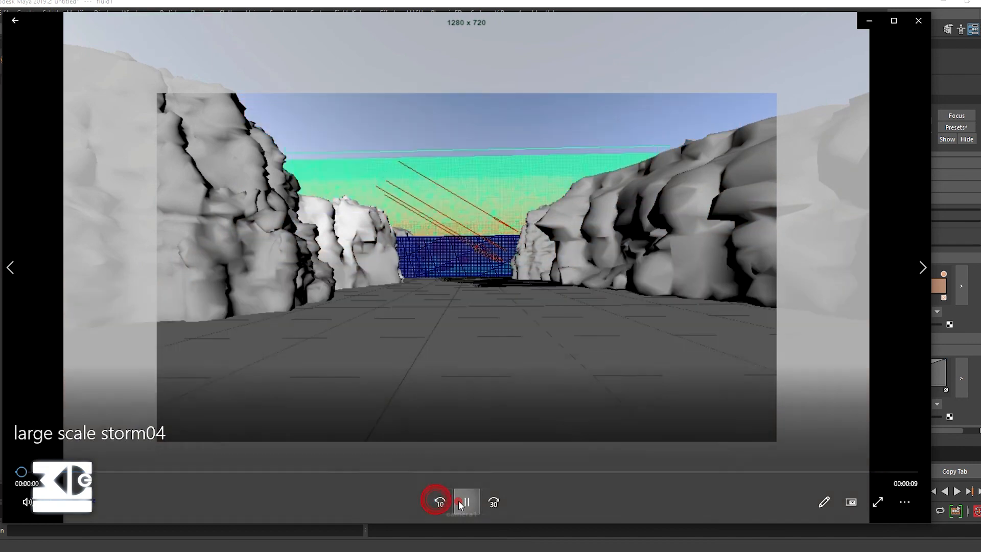